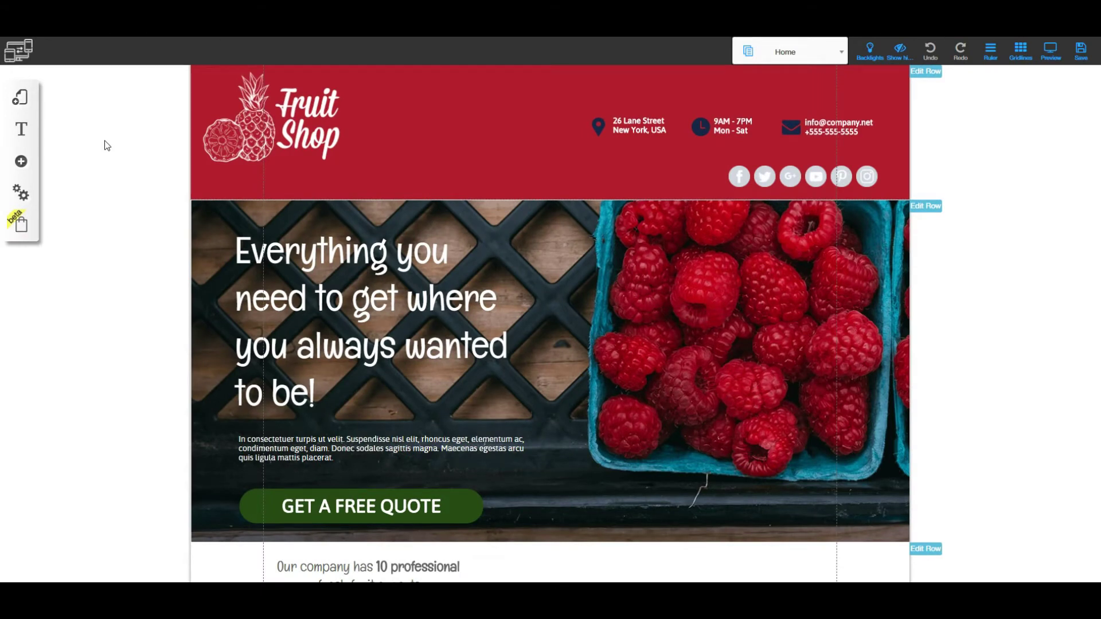
# - Examine the finished reference page from the "WHAT WE DO" section through the "Liked our Service?" banner to the contact form
pyautogui.click(99, 141)
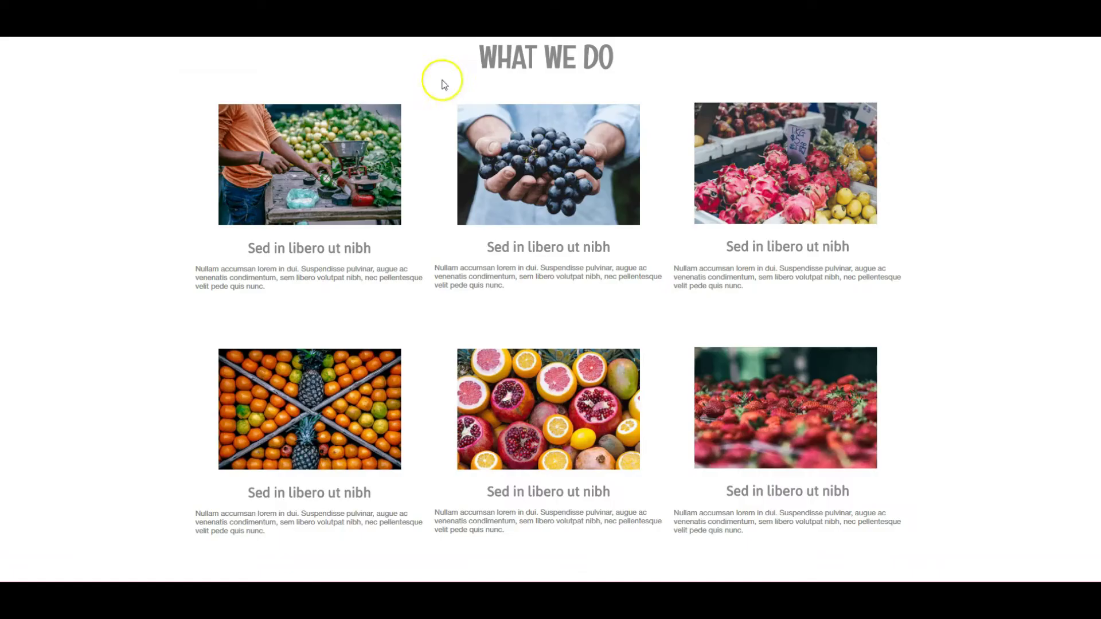
pyautogui.scroll(3, 618, 286)
pyautogui.scroll(-10, 619, 296)
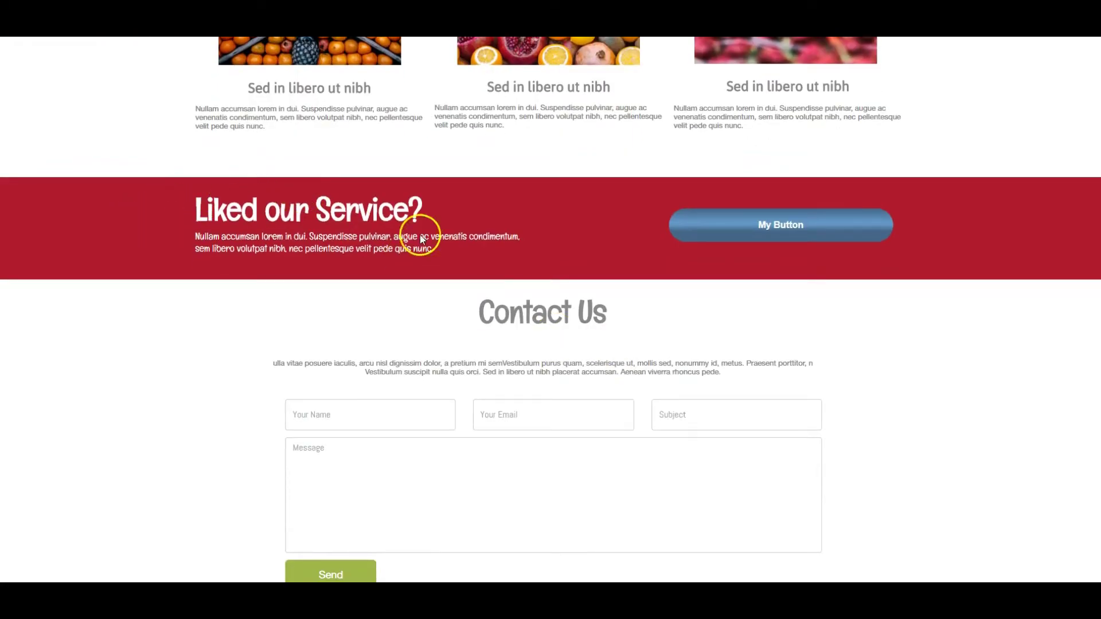
pyautogui.scroll(-2, 848, 407)
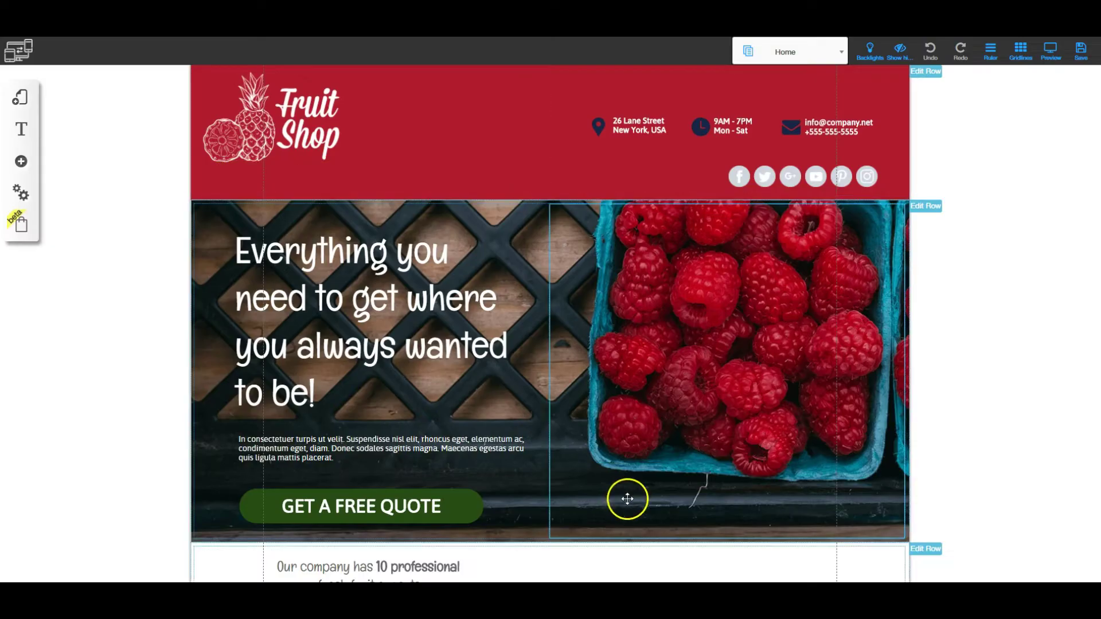
# - Add a two-column row beneath the last row of fruit images, above the dark blue footer
pyautogui.scroll(-6, 740, 448)
pyautogui.scroll(-13, 733, 489)
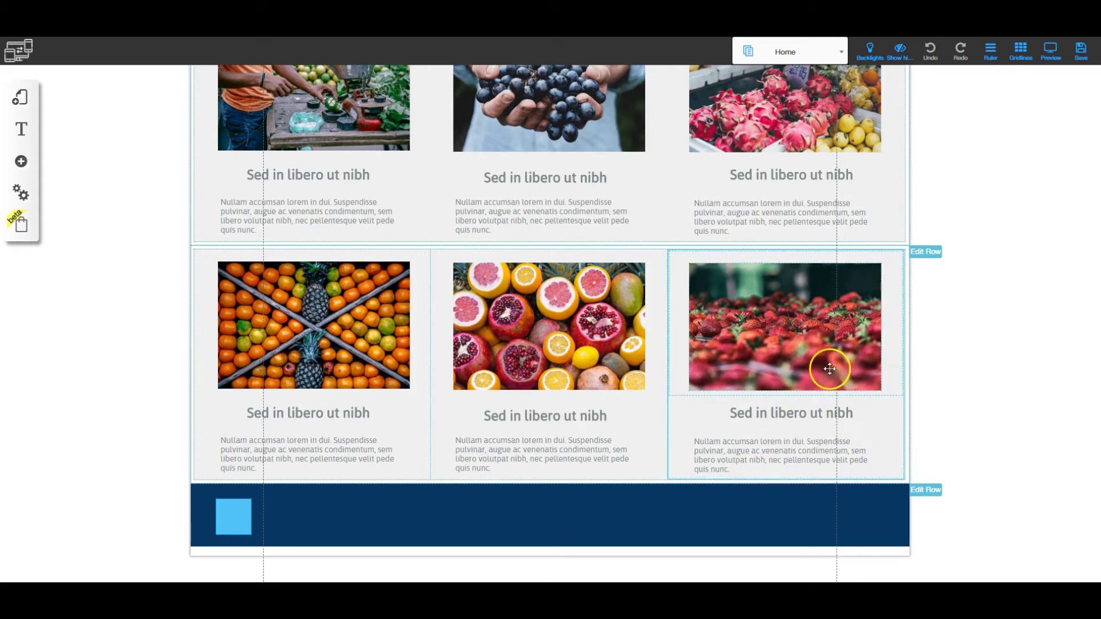
pyautogui.click(929, 253)
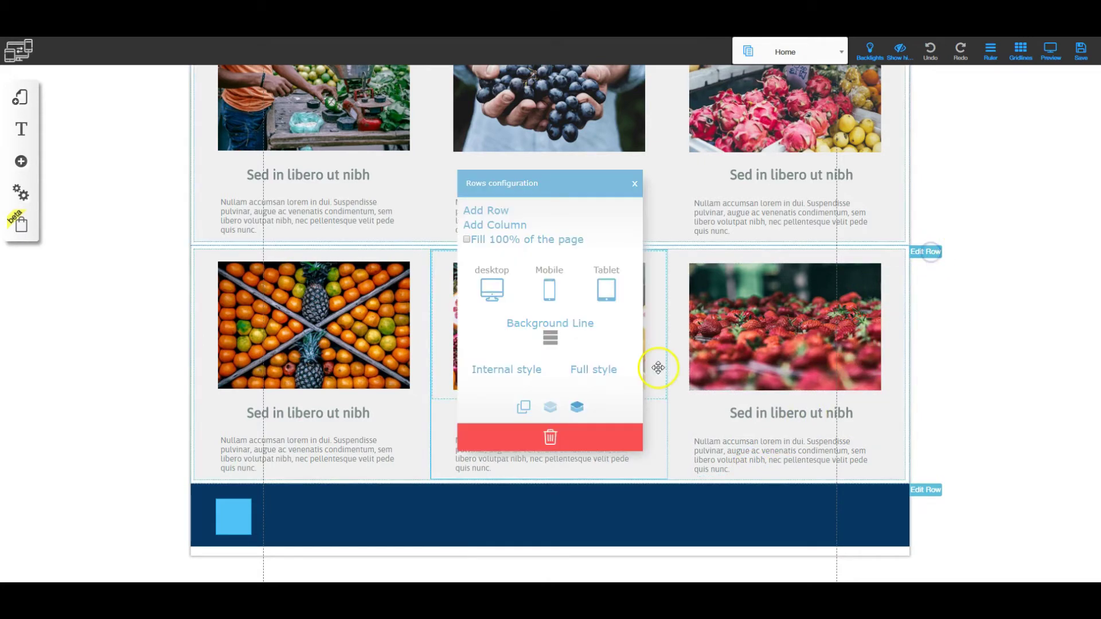
pyautogui.click(492, 211)
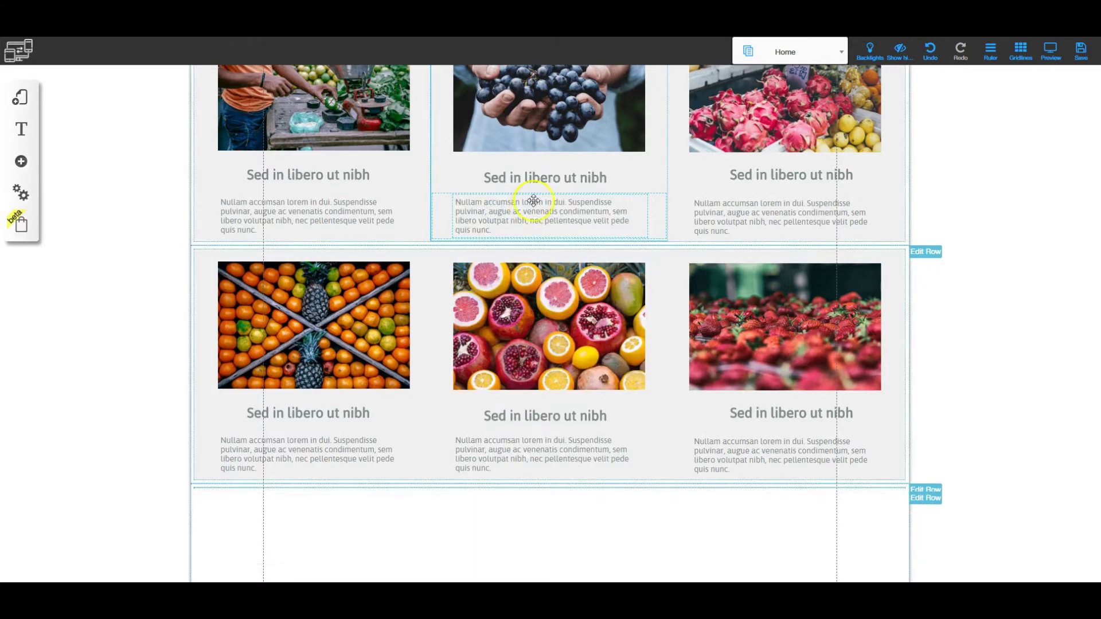
# - Move the light blue square from the footer into the new row's left column and back into the footer
pyautogui.scroll(-4, 493, 344)
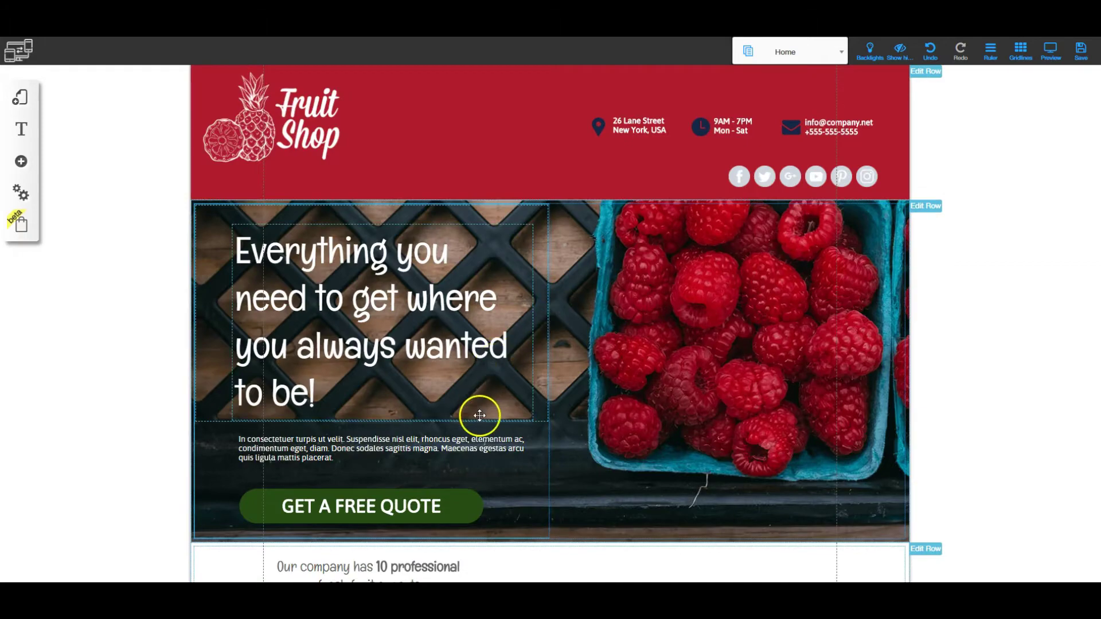
pyautogui.scroll(-6, 480, 413)
pyautogui.scroll(-15, 498, 450)
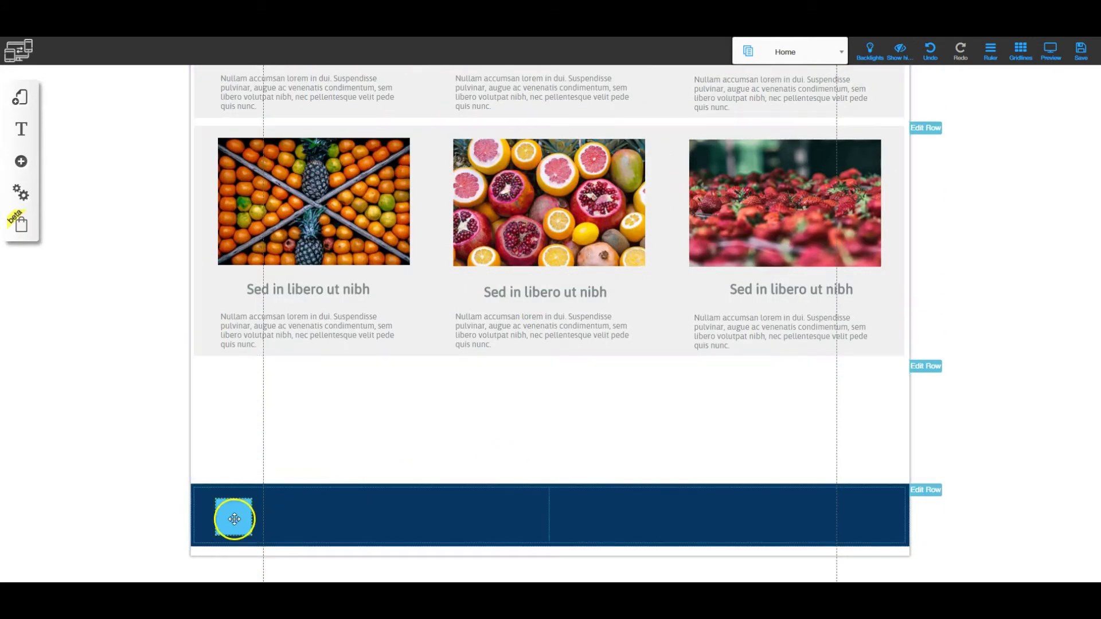
pyautogui.moveTo(234, 519); pyautogui.dragTo(455, 408)
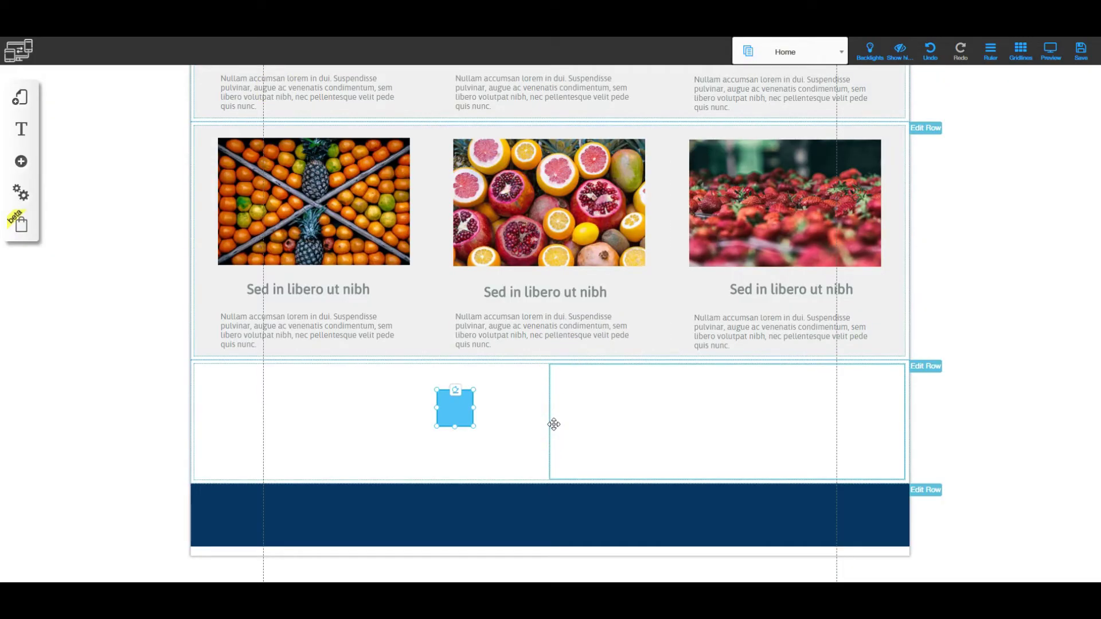
pyautogui.moveTo(451, 408); pyautogui.dragTo(229, 514)
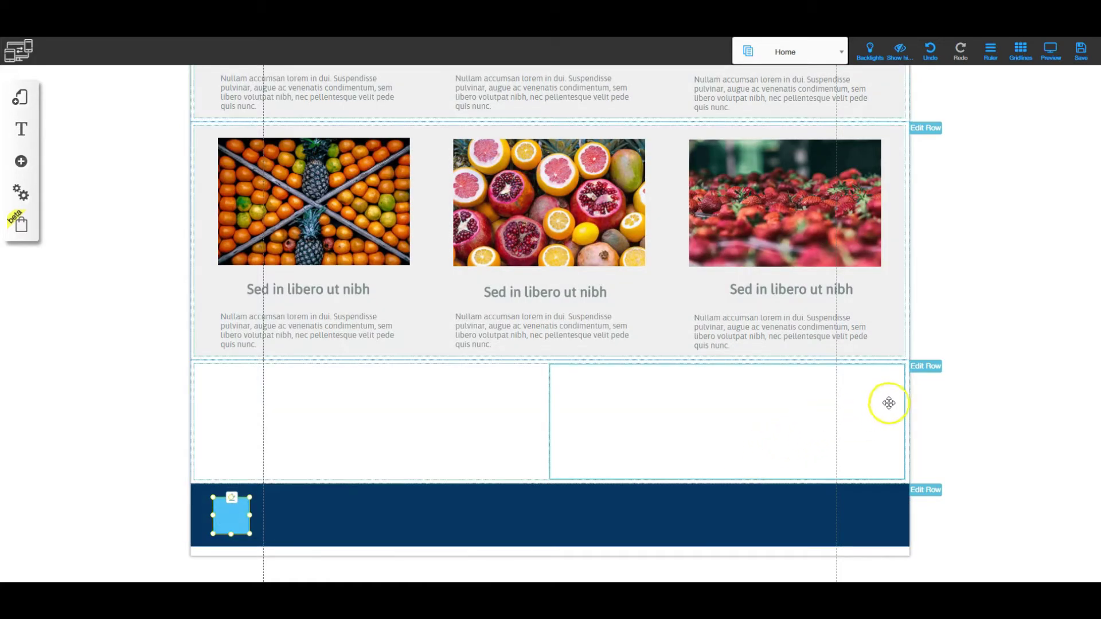
# - Open the color choices for the new row's full background and copy the red header code B01A2D from the Notepad file
pyautogui.click(922, 366)
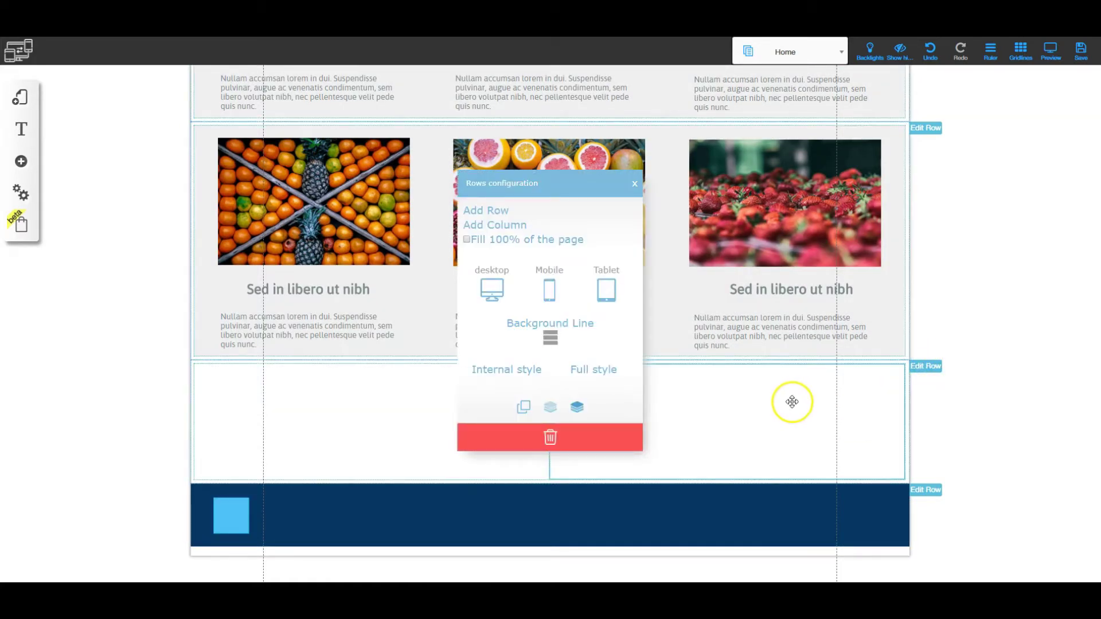
pyautogui.click(549, 335)
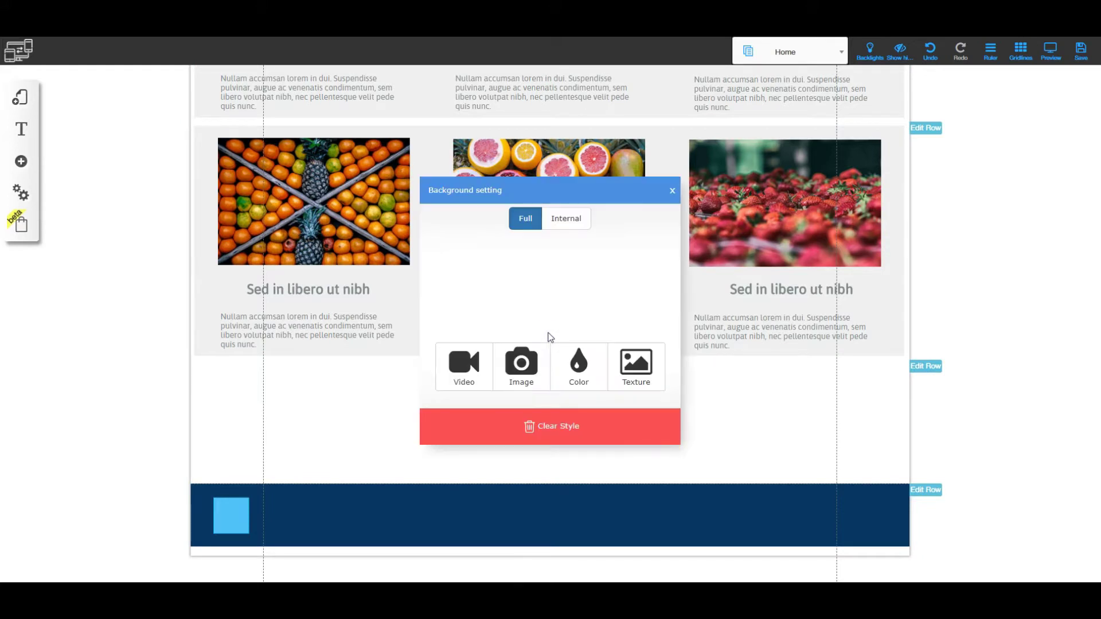
pyautogui.click(581, 368)
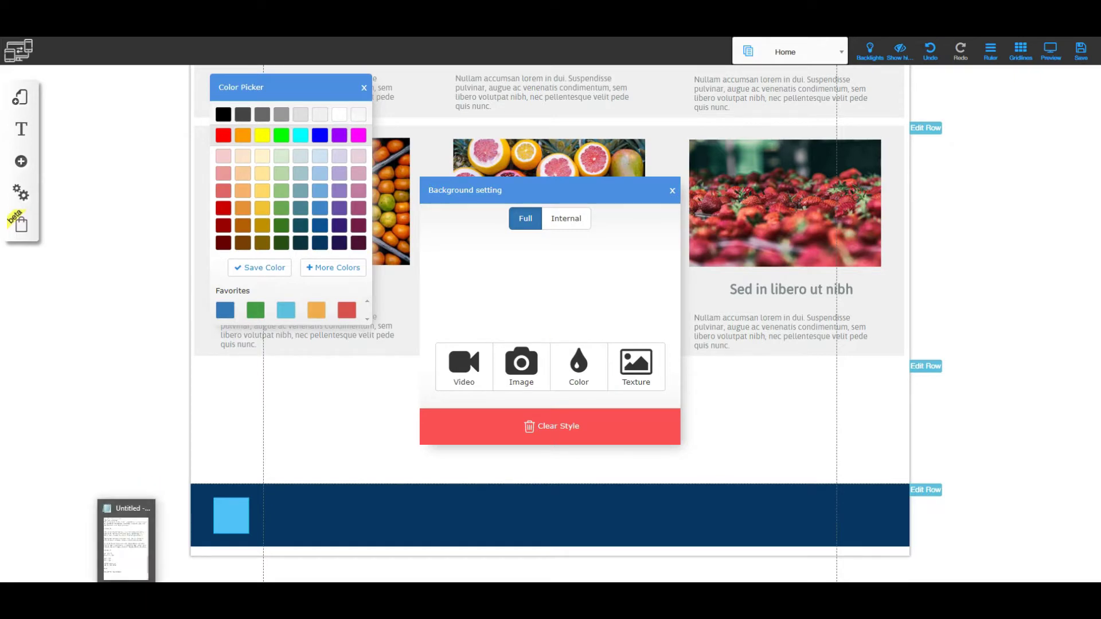
pyautogui.click(127, 542)
pyautogui.scroll(15, 931, 269)
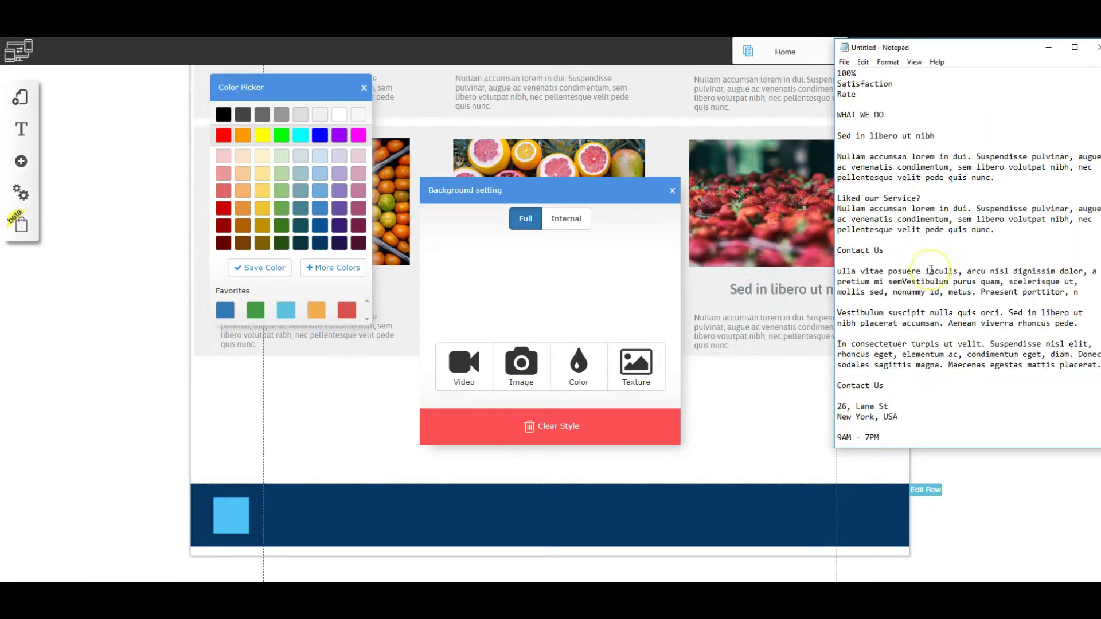
pyautogui.moveTo(996, 73); pyautogui.dragTo(986, 74)
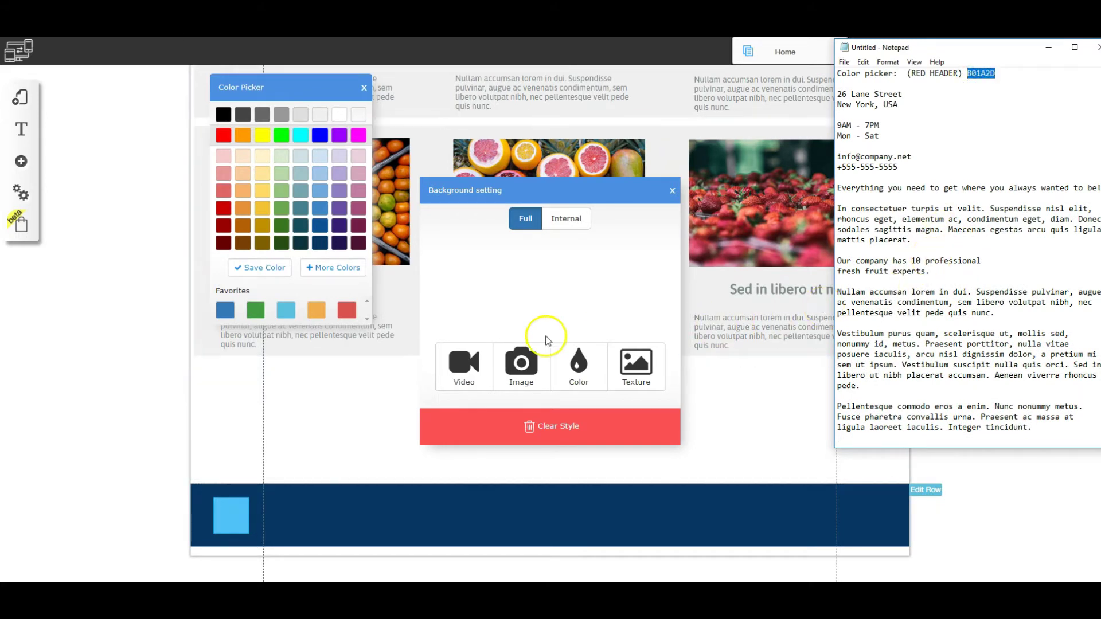
# - Set the new row's full background to the custom color B01A2D and close the background settings
pyautogui.click(330, 268)
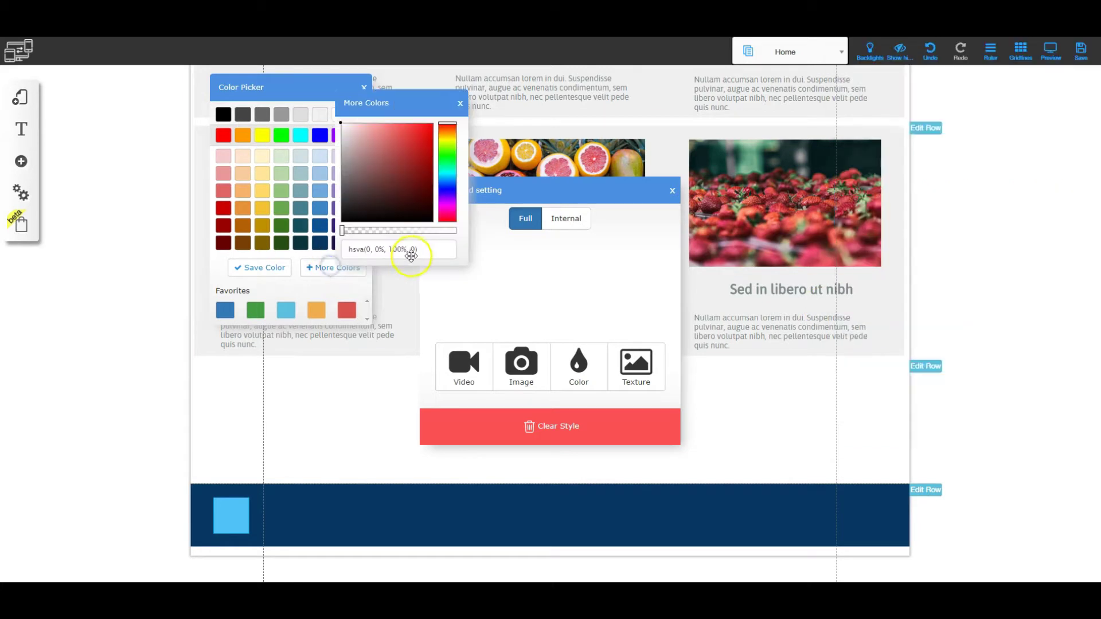
pyautogui.click(342, 249)
pyautogui.write('B01A2D')
pyautogui.press('Return')
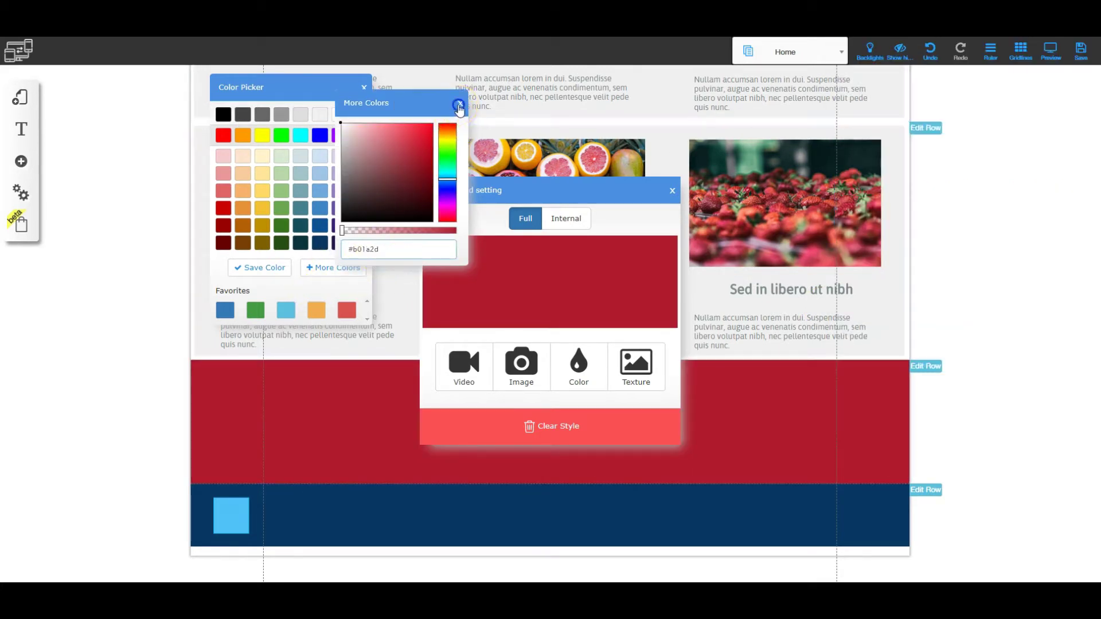
pyautogui.click(459, 106)
pyautogui.click(364, 87)
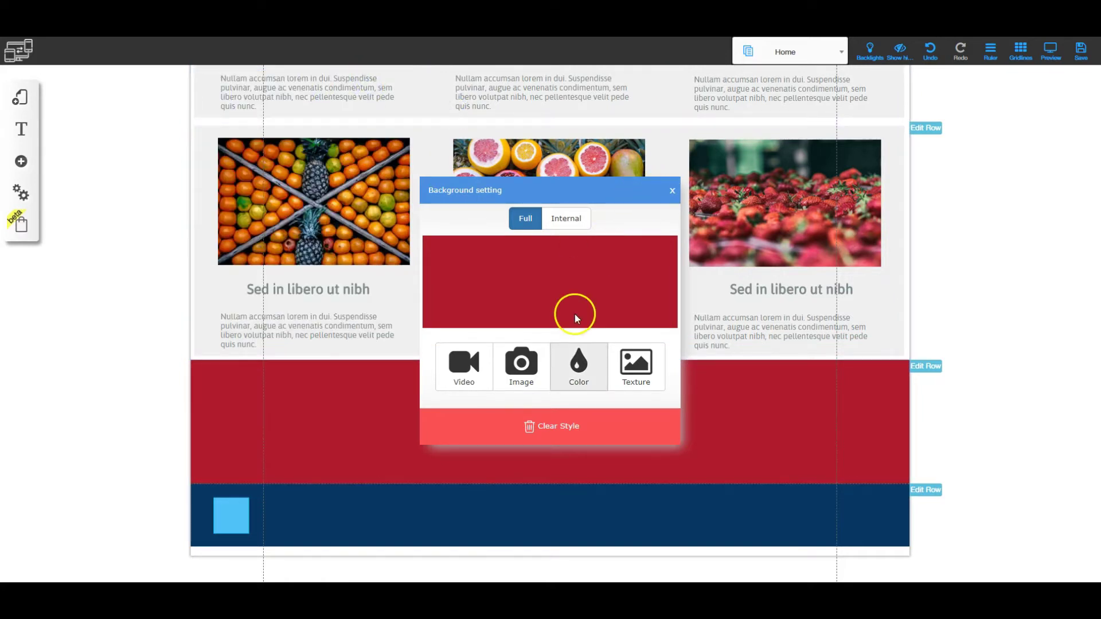
pyautogui.click(523, 220)
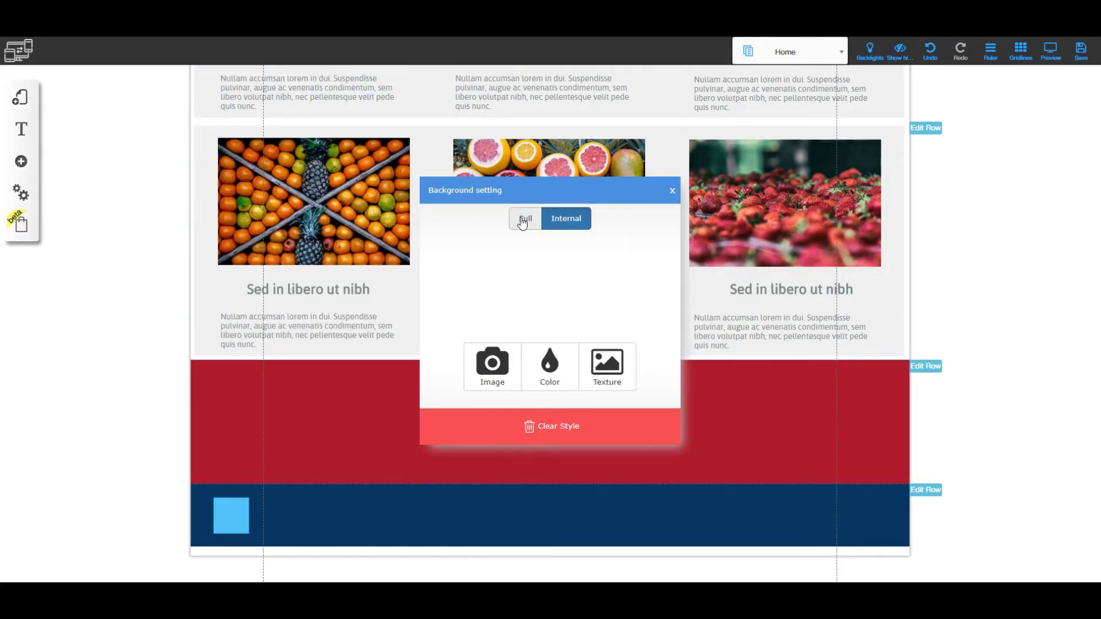
pyautogui.click(522, 220)
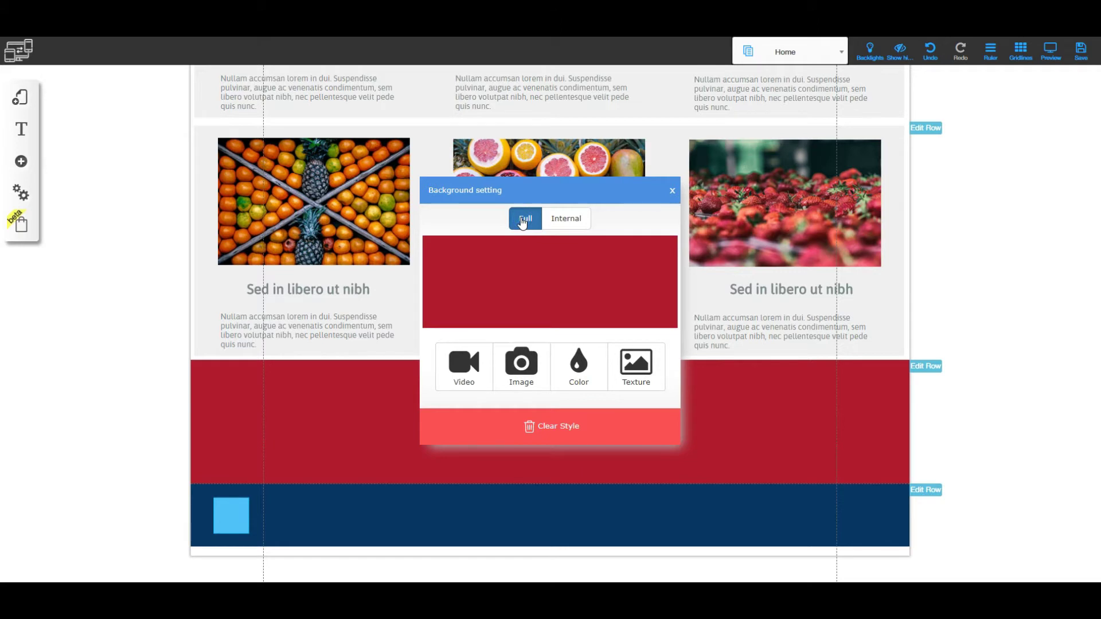
pyautogui.click(673, 196)
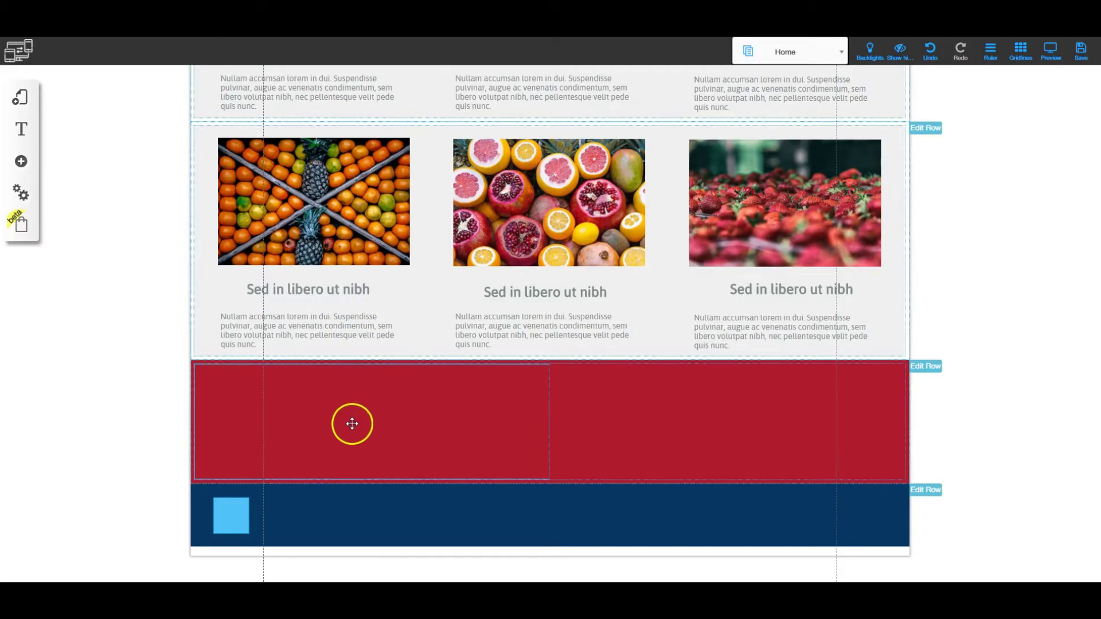
# - Add two stacked element grids to the left column of the red row
pyautogui.click(353, 424)
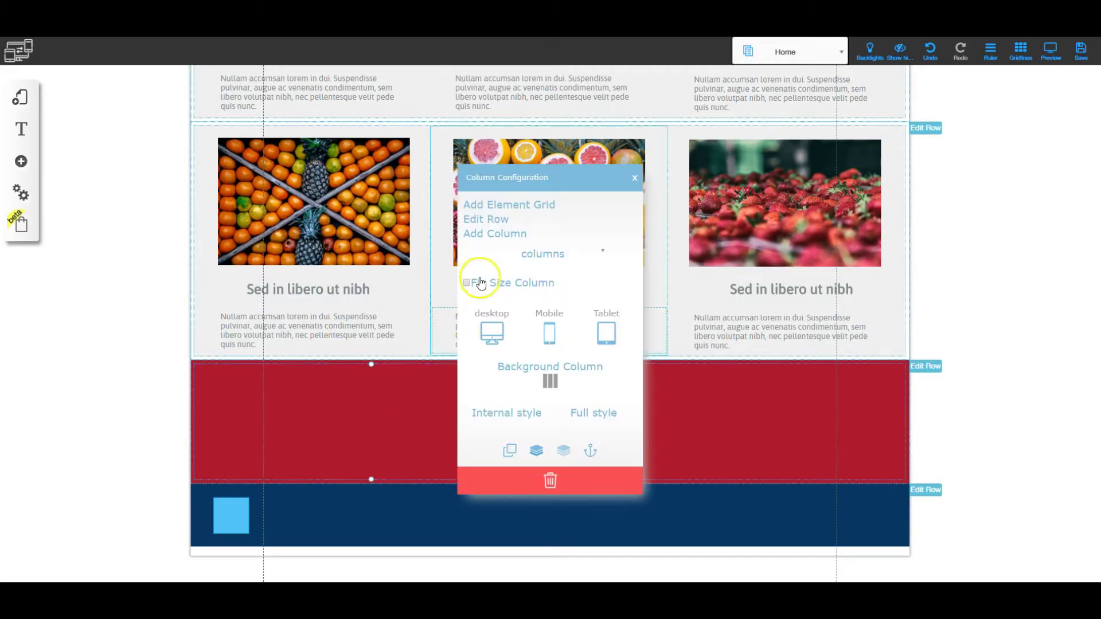
pyautogui.click(510, 205)
pyautogui.click(510, 205)
pyautogui.click(635, 177)
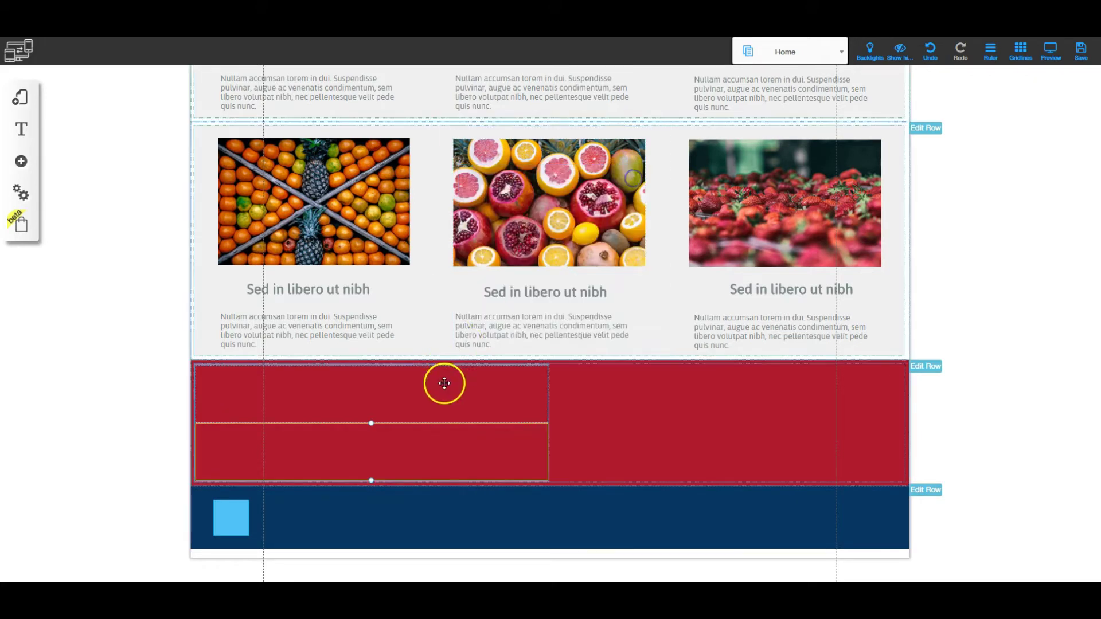
pyautogui.click(380, 388)
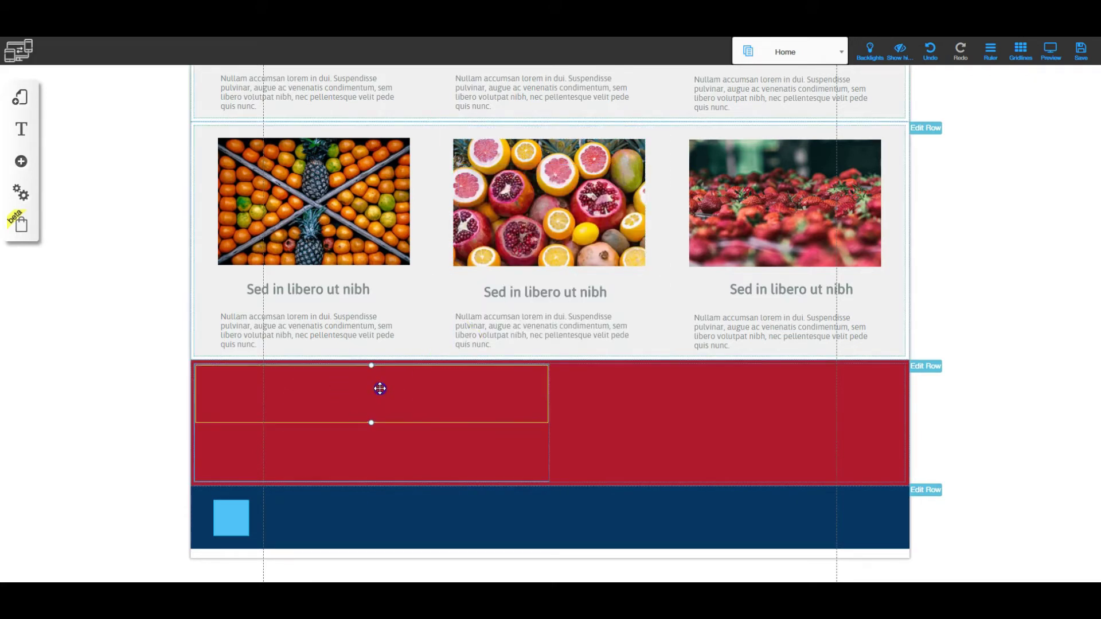
pyautogui.click(362, 450)
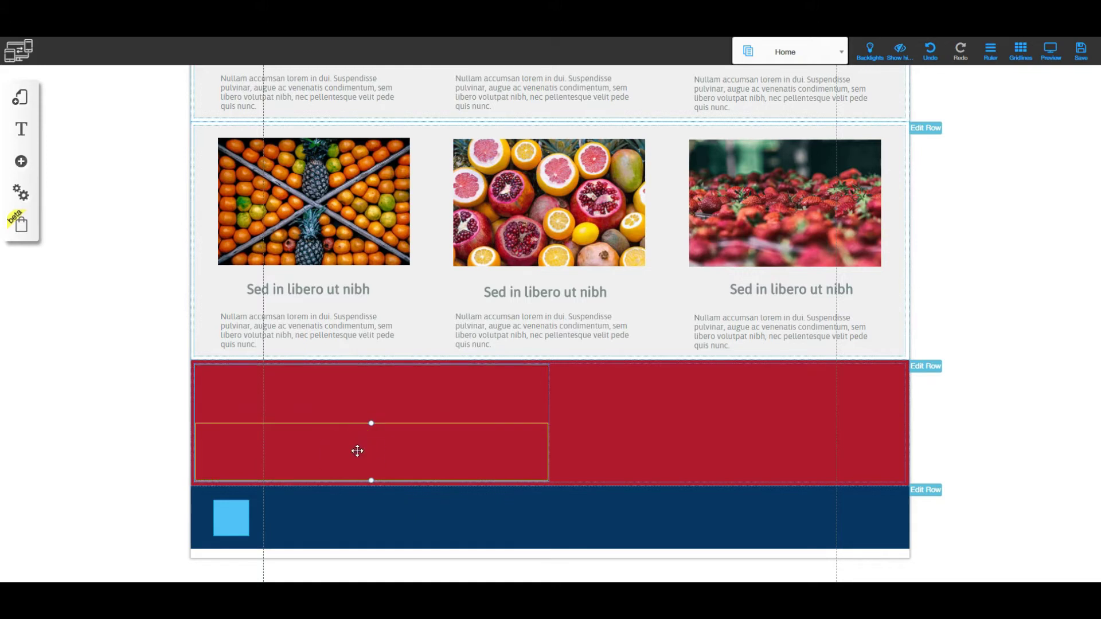
# - Insert a Title XL text element on the page
pyautogui.click(22, 162)
pyautogui.moveTo(84, 156); pyautogui.dragTo(95, 199)
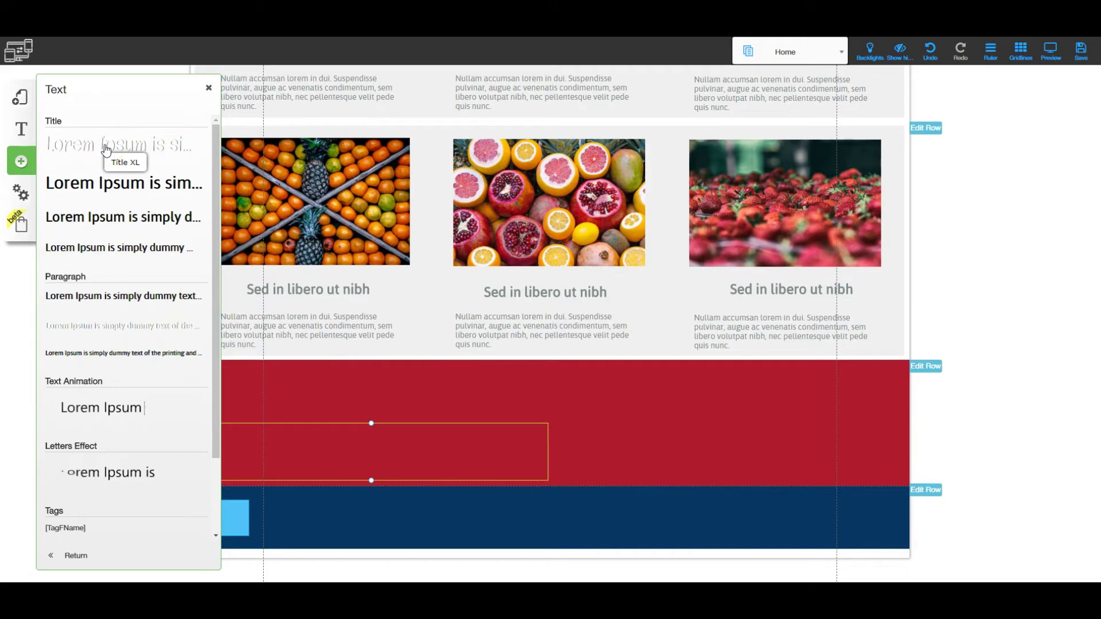
pyautogui.click(107, 149)
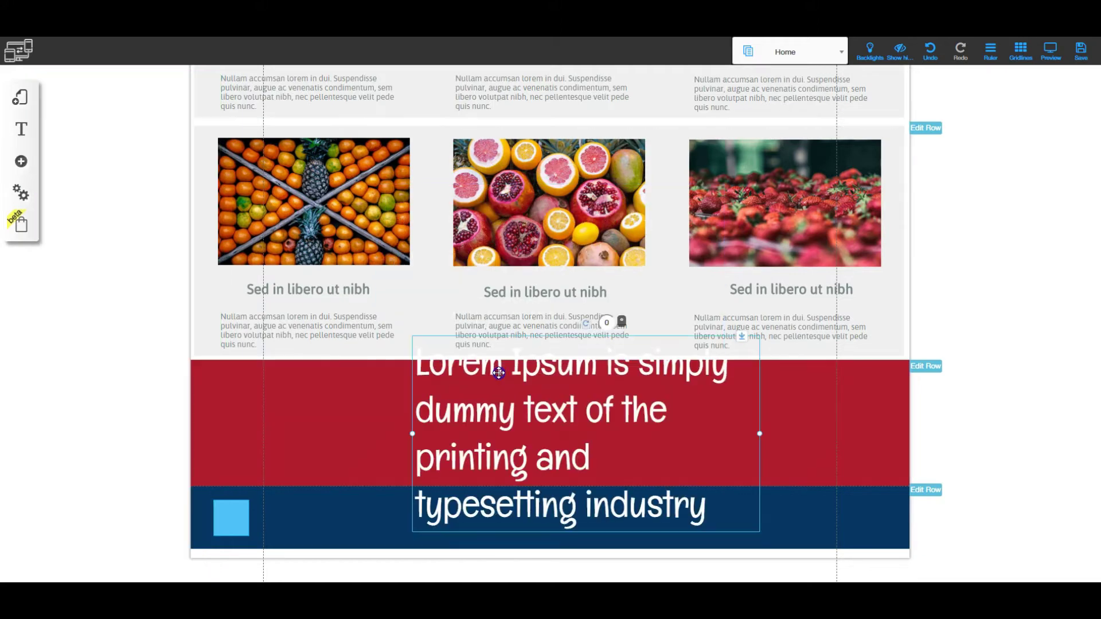
# - Shorten the title text to "Lorem" and place it in the upper grid of the red row's left column
pyautogui.doubleClick(510, 368)
pyautogui.moveTo(509, 363); pyautogui.dragTo(612, 469)
pyautogui.press('BackSpace')
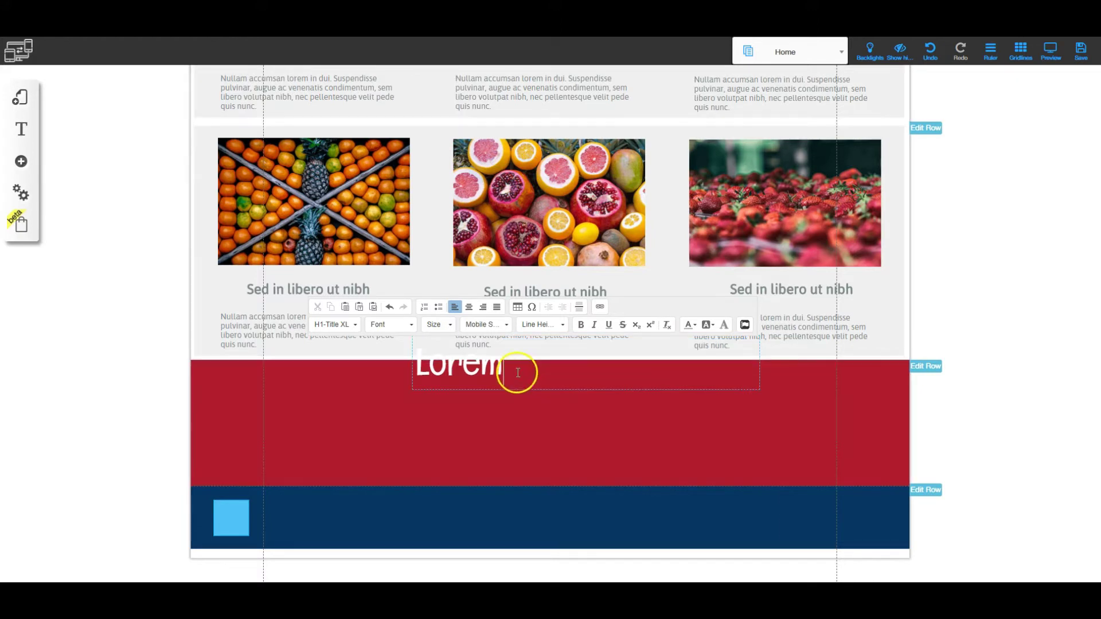
pyautogui.moveTo(521, 369); pyautogui.dragTo(491, 366)
pyautogui.click(794, 420)
pyautogui.moveTo(496, 369); pyautogui.dragTo(276, 396)
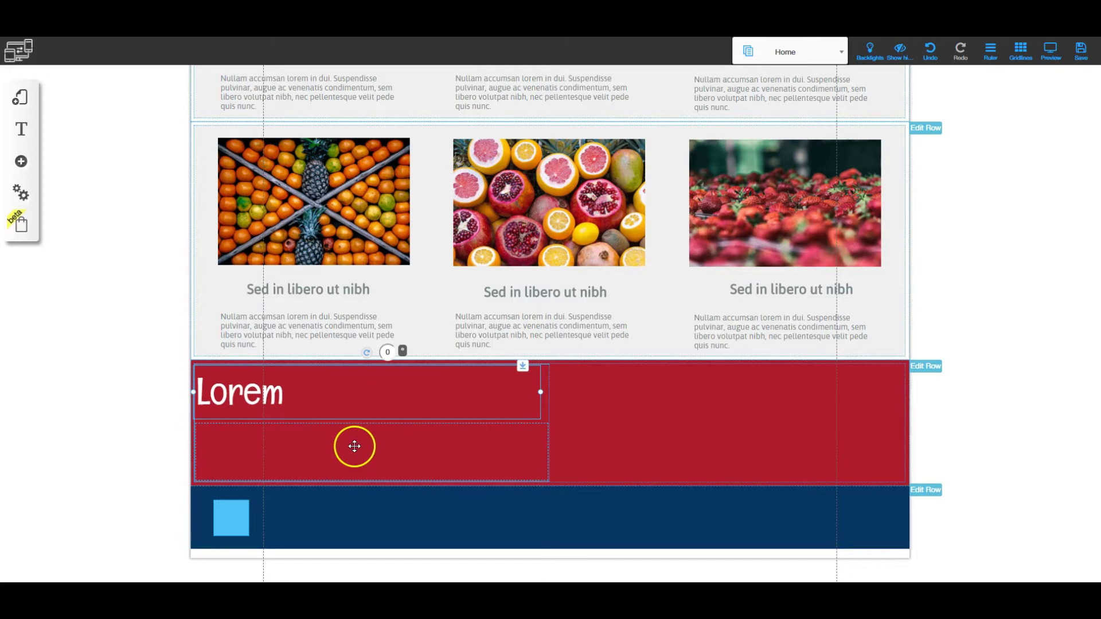
# - Insert a Body M paragraph and place it in the lower grid of the red row's left column
pyautogui.click(22, 162)
pyautogui.click(87, 159)
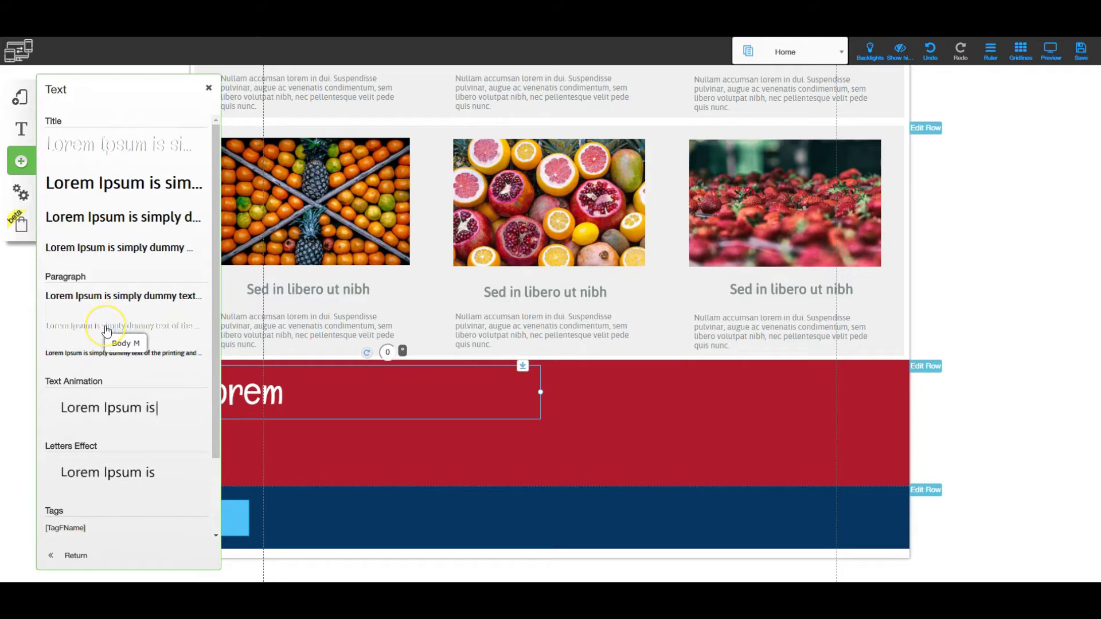
pyautogui.click(107, 331)
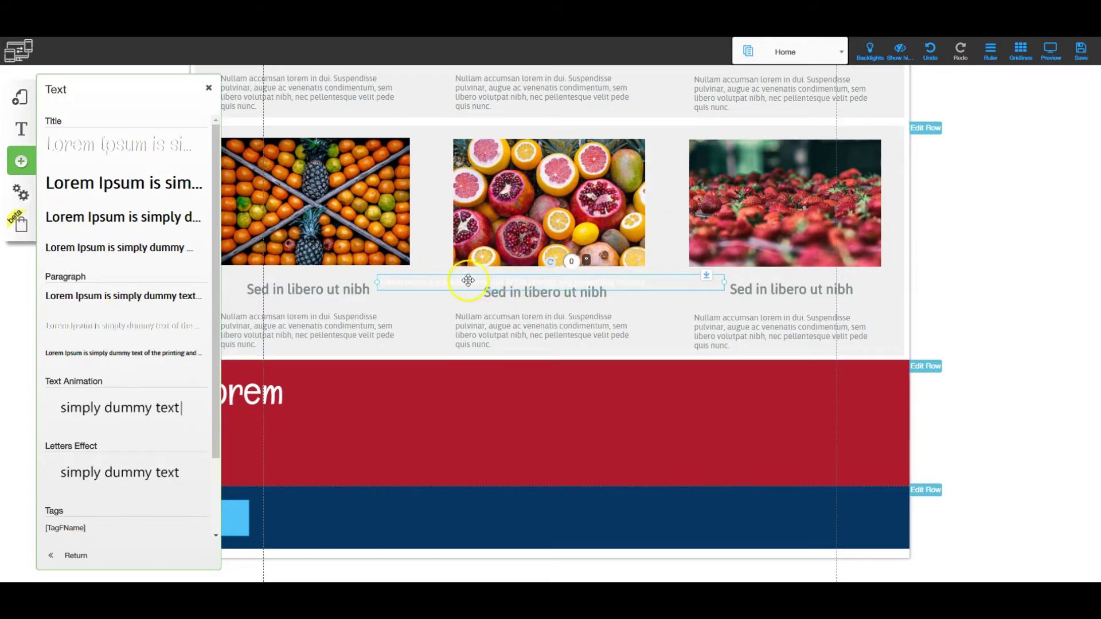
pyautogui.click(208, 88)
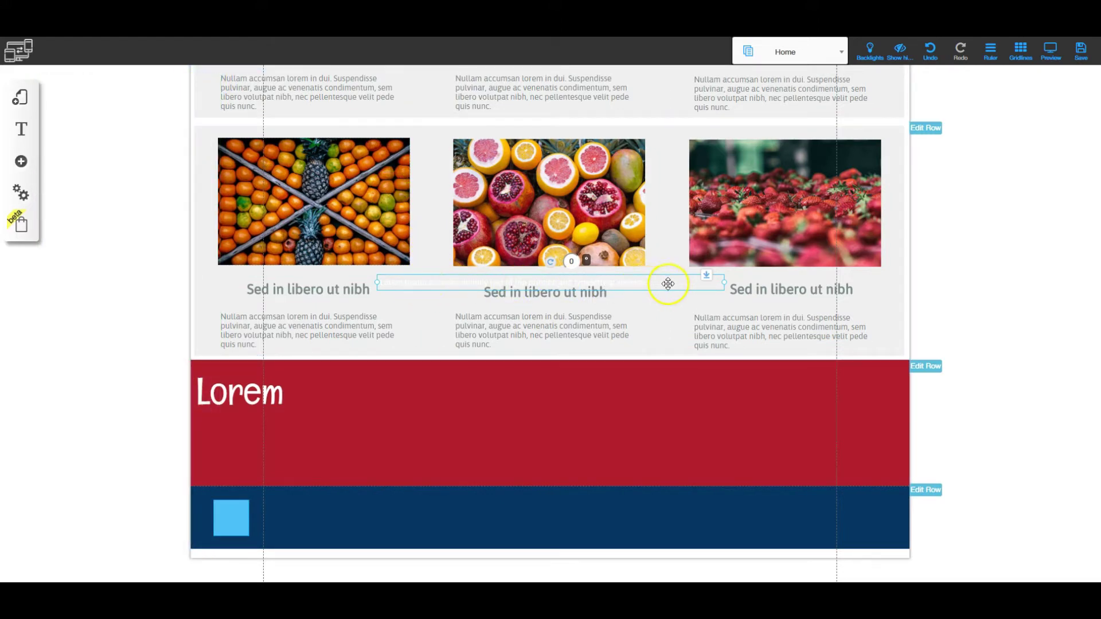
pyautogui.moveTo(433, 282); pyautogui.dragTo(318, 451)
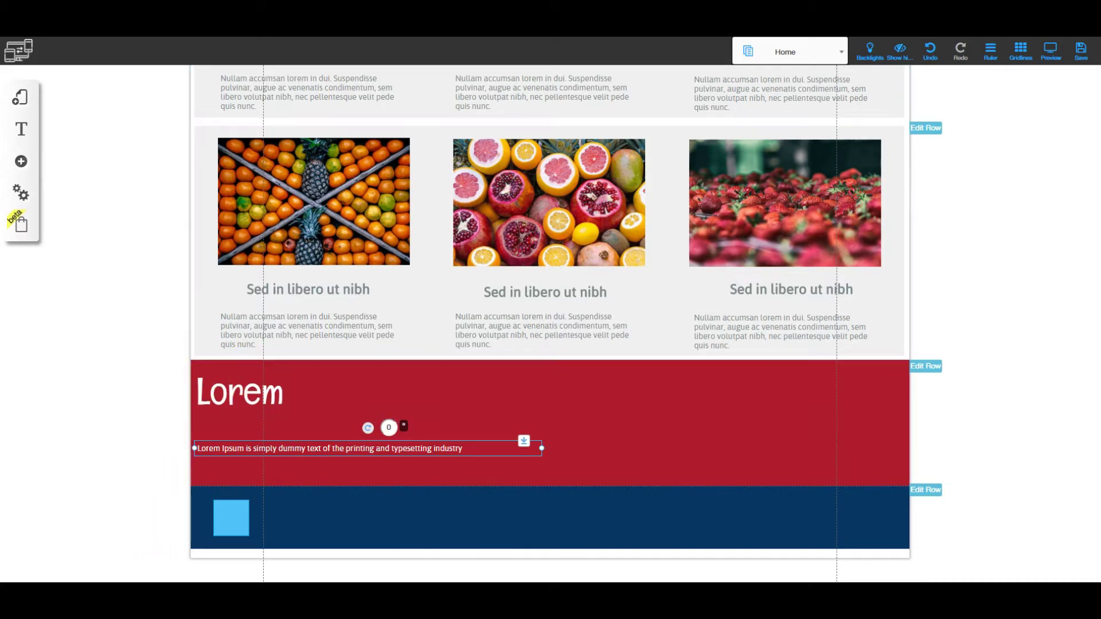
# - Switch to the Notepad text file and select the "Liked our Service?" heading for copying
pyautogui.moveTo(126, 597)
pyautogui.click(126, 545)
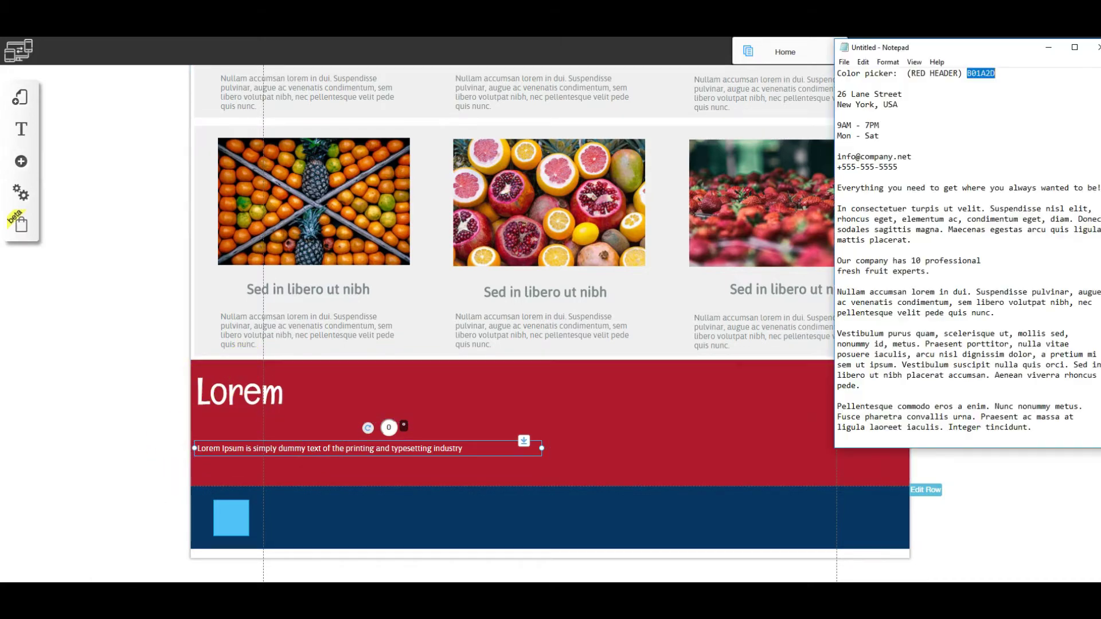
pyautogui.scroll(-20, 934, 292)
pyautogui.scroll(-11, 947, 336)
pyautogui.scroll(1, 947, 336)
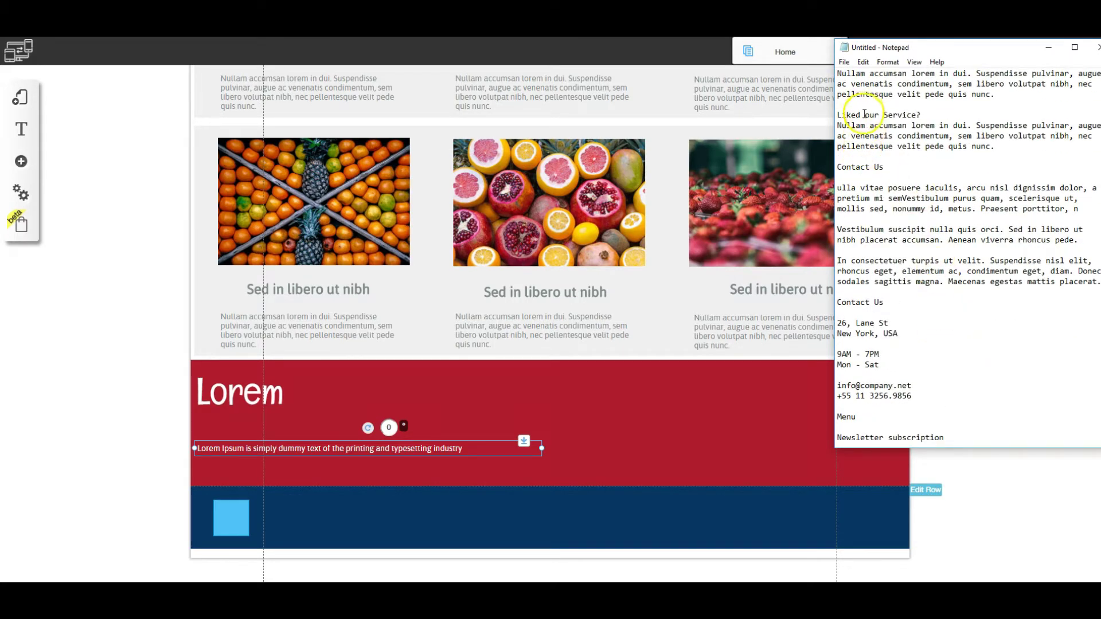
pyautogui.moveTo(836, 115); pyautogui.dragTo(897, 114)
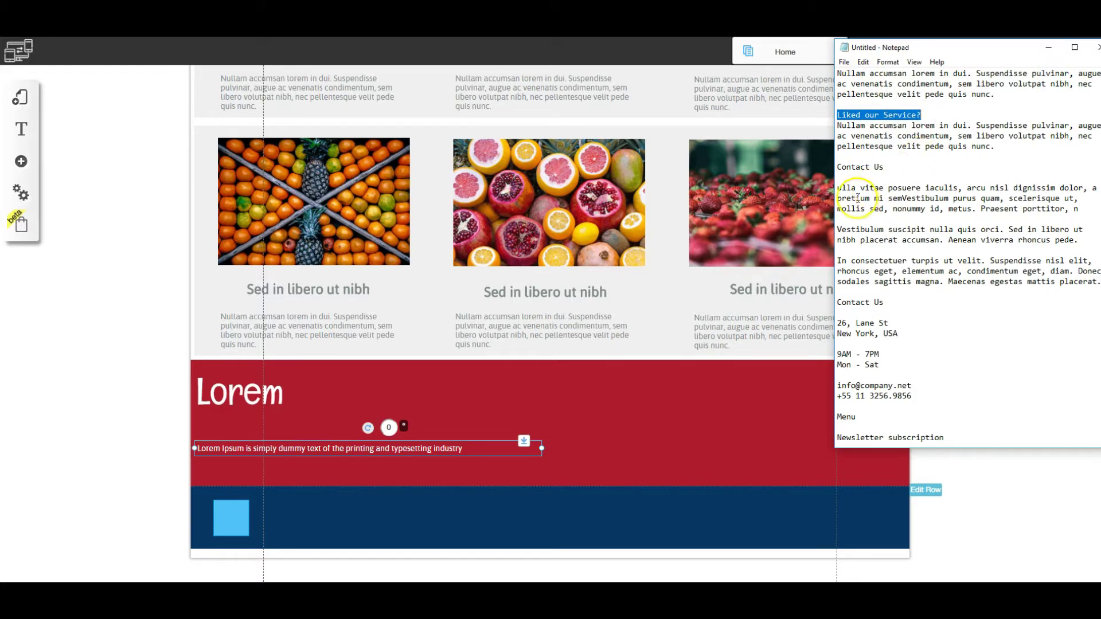
# - Replace the red row's title text "Lorem" with "Liked our Service?"
pyautogui.click(267, 392)
pyautogui.click(273, 392)
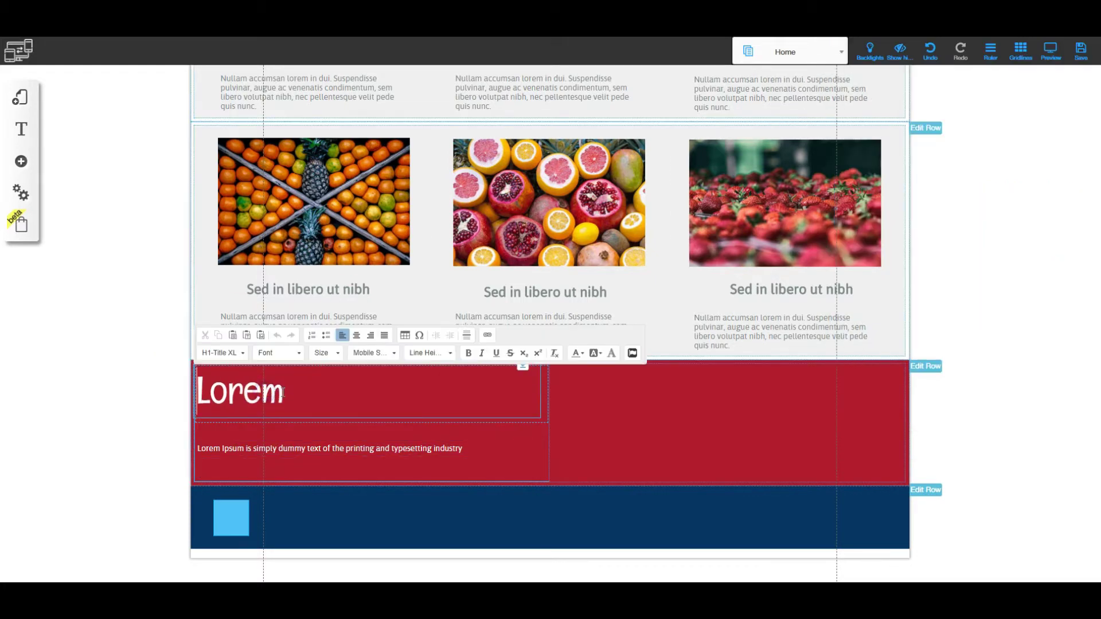
pyautogui.click(262, 392)
pyautogui.doubleClick(260, 391)
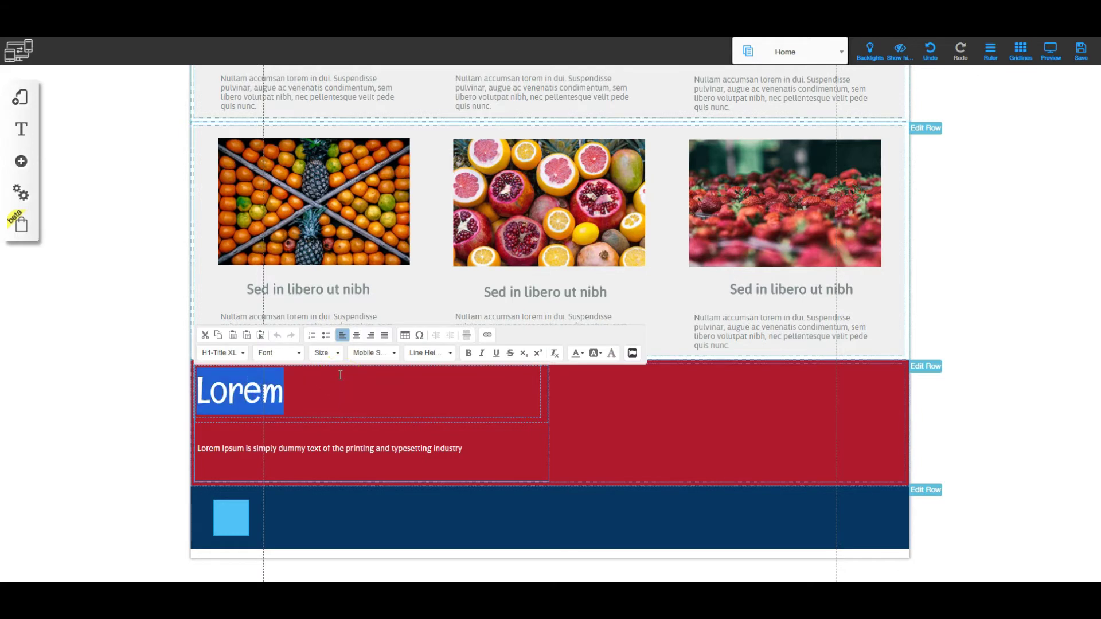
pyautogui.write('Liked our Service?')
# - Copy the "Nullam accumsan lorem in dui" paragraph under "Liked our Service?" from the Notepad text file
pyautogui.moveTo(396, 440); pyautogui.dragTo(379, 447)
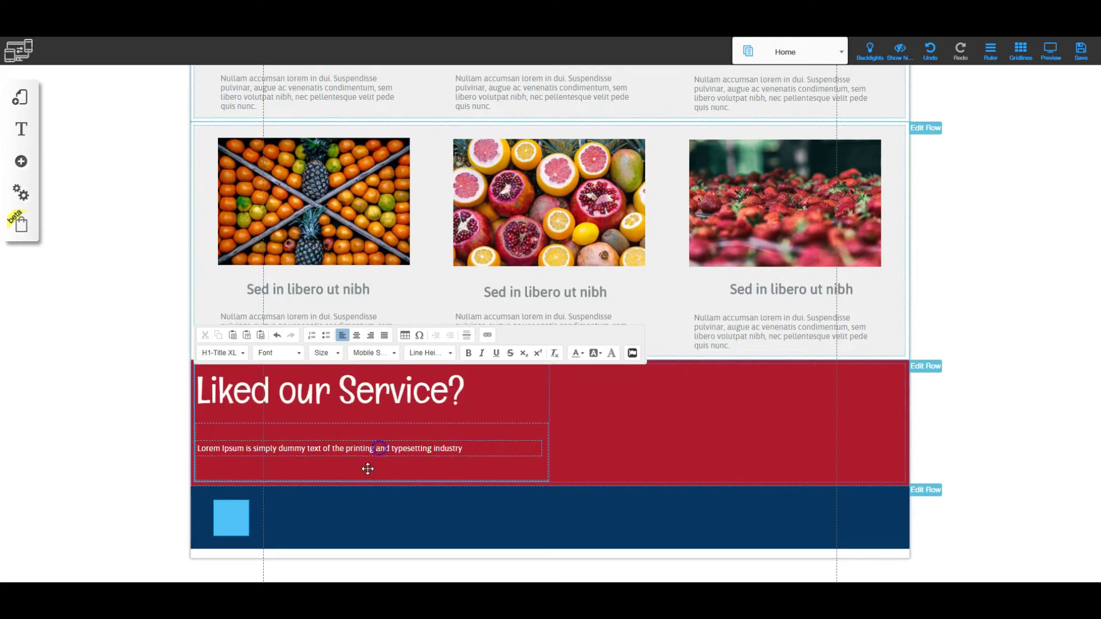
pyautogui.click(247, 565)
pyautogui.hotkey('alt', 'Tab')
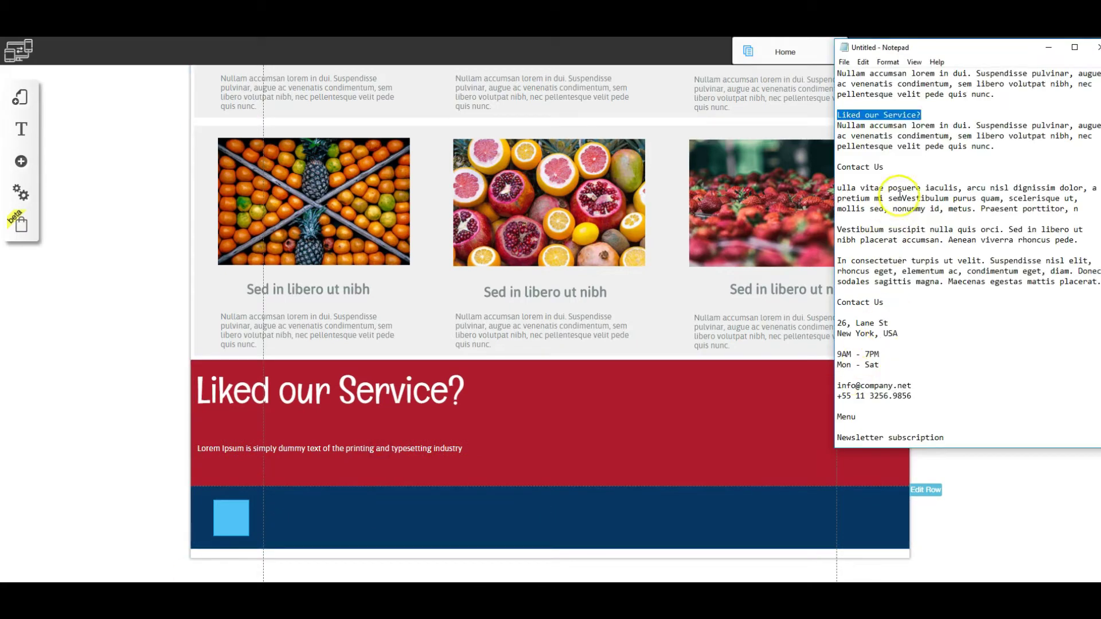
pyautogui.moveTo(838, 124); pyautogui.dragTo(998, 146)
pyautogui.hotkey('ctrl', 'c')
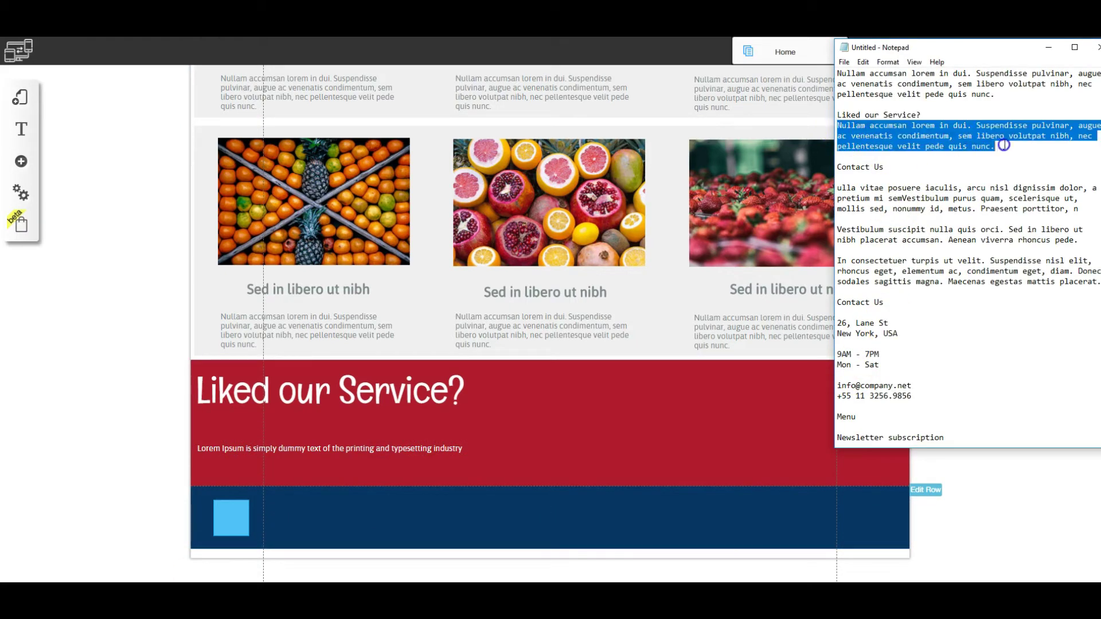
# - Replace the red row's placeholder paragraph with the copied "Nullam accumsan lorem in dui" text
pyautogui.moveTo(377, 462); pyautogui.dragTo(321, 451)
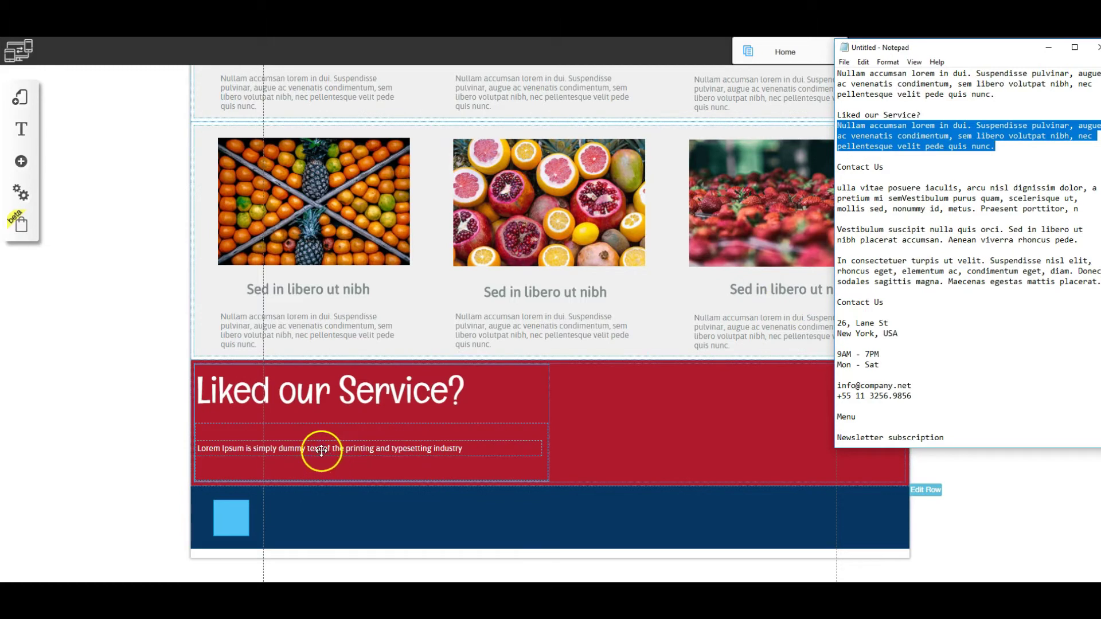
pyautogui.click(321, 450)
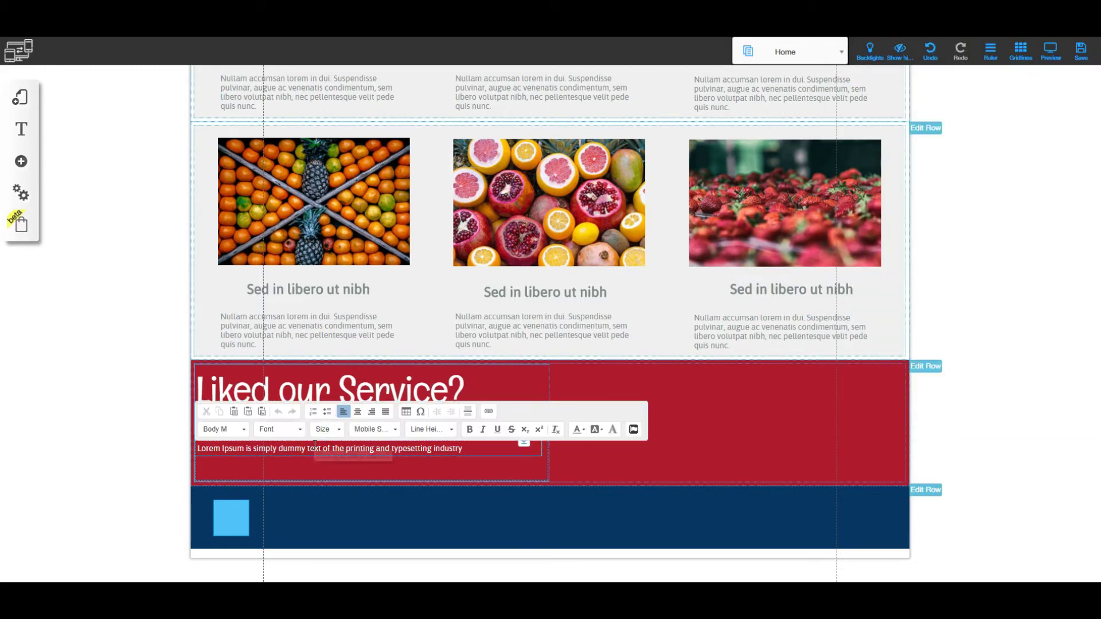
pyautogui.tripleClick(314, 447)
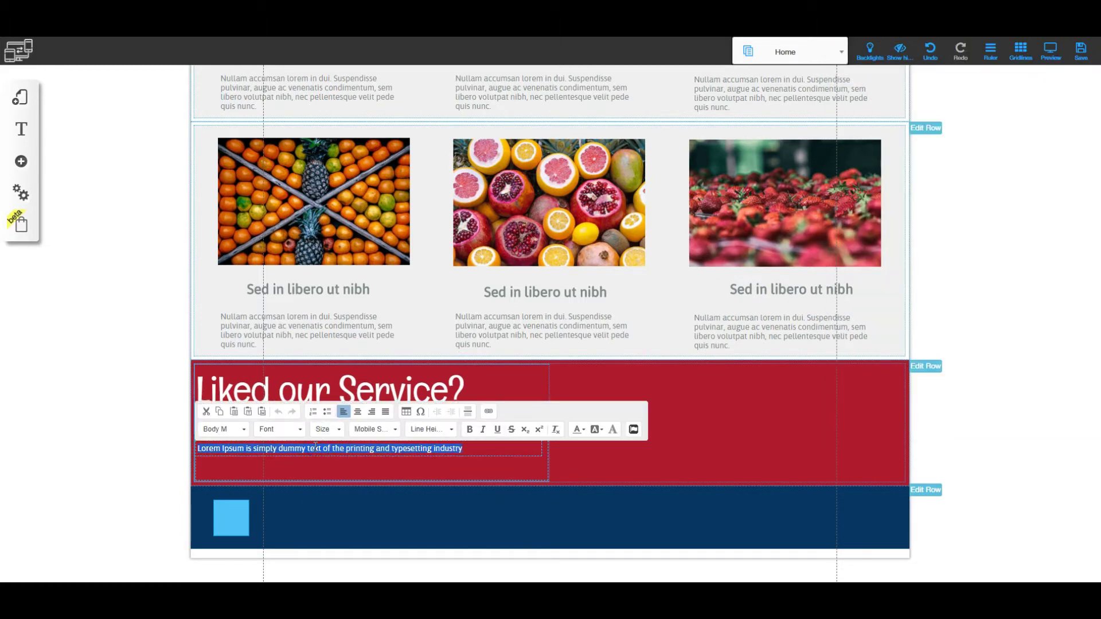
pyautogui.hotkey('ctrl', 'v')
pyautogui.click(345, 405)
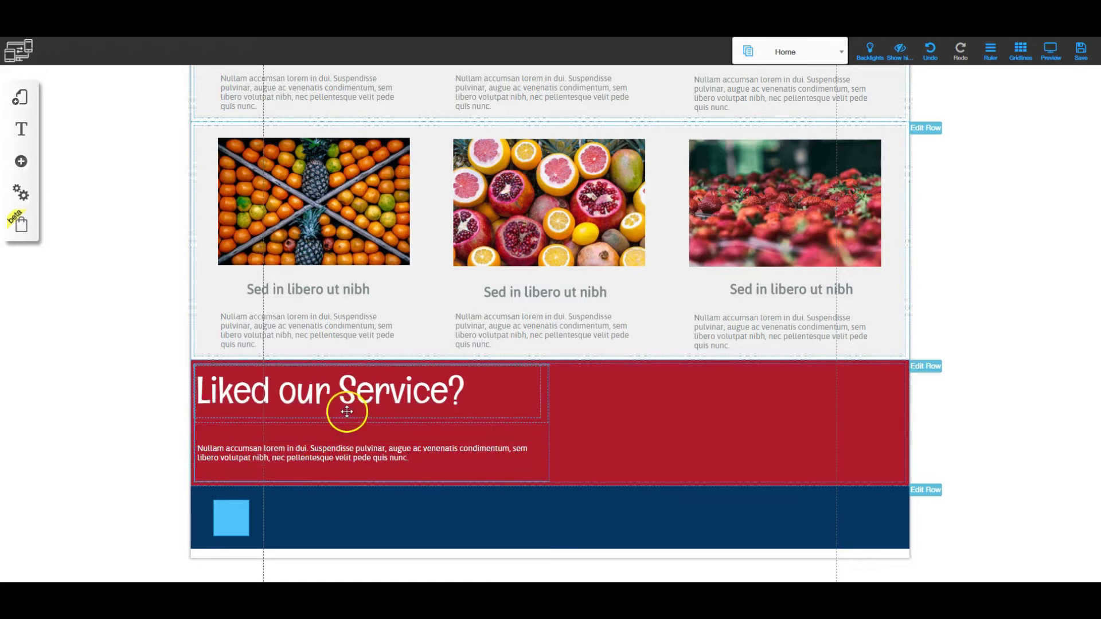
# - Duplicate the hero section's "GET A FREE QUOTE" button and place the copy in the right column of the red row
pyautogui.moveTo(354, 416); pyautogui.dragTo(685, 394)
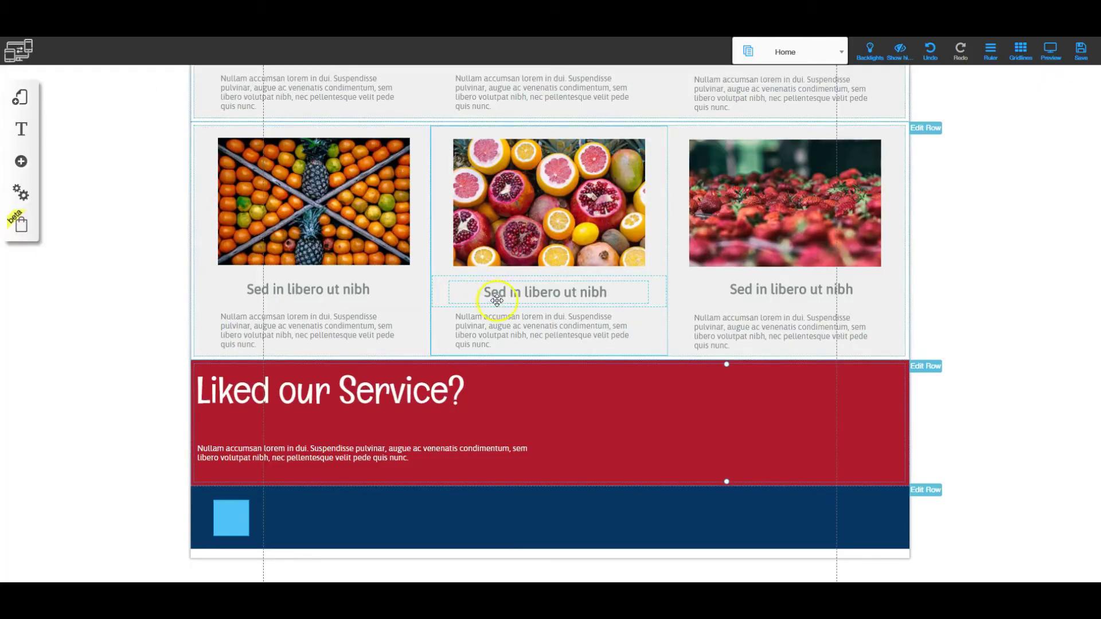
pyautogui.scroll(10, 491, 291)
pyautogui.scroll(5, 497, 300)
pyautogui.click(401, 372)
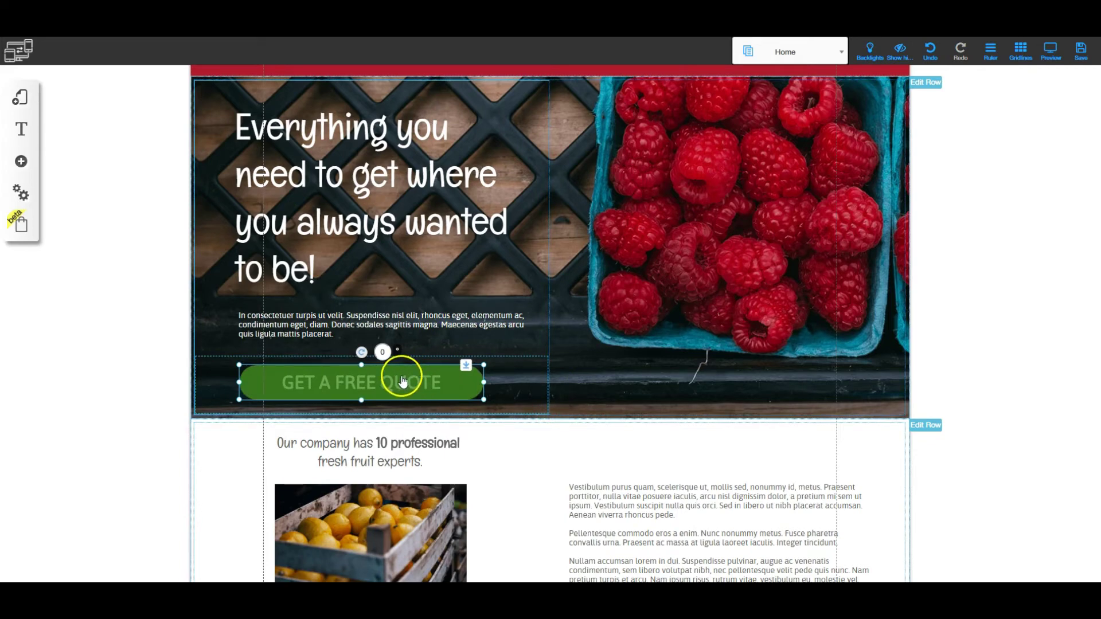
pyautogui.moveTo(386, 365); pyautogui.dragTo(665, 472)
pyautogui.scroll(-5, 631, 401)
pyautogui.moveTo(601, 183); pyautogui.dragTo(660, 516)
pyautogui.scroll(-7, 660, 516)
pyautogui.moveTo(662, 114); pyautogui.dragTo(694, 573)
pyautogui.scroll(-6, 662, 263)
pyautogui.moveTo(660, 201); pyautogui.dragTo(685, 417)
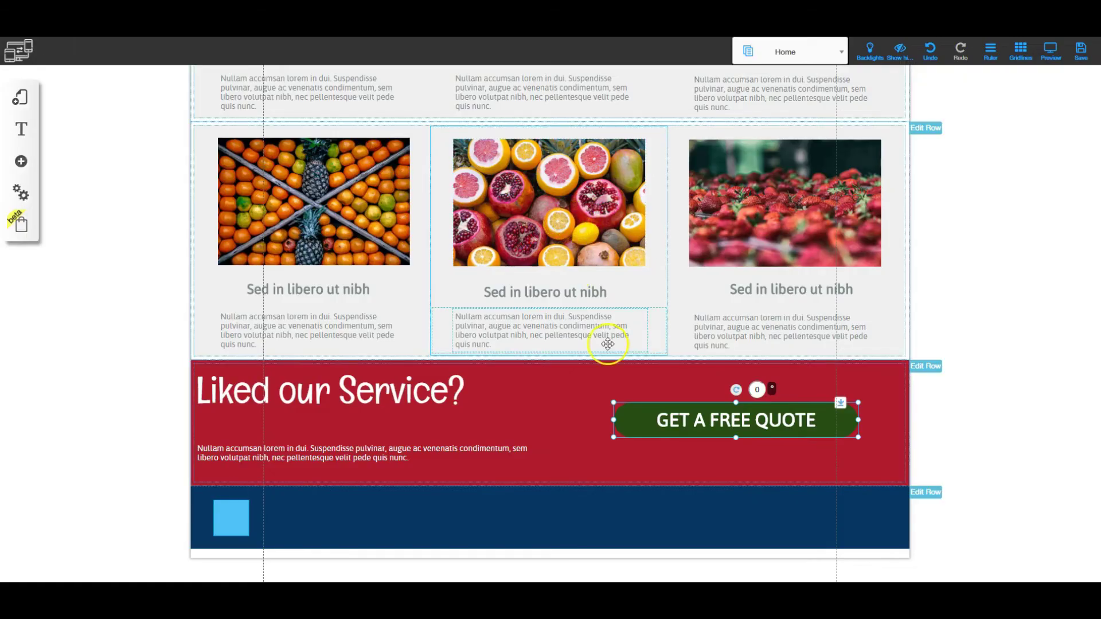
# - Set the copied button's text to "Let us Know How We are Doing" and widen it to about 513 to fit one line
pyautogui.click(701, 425)
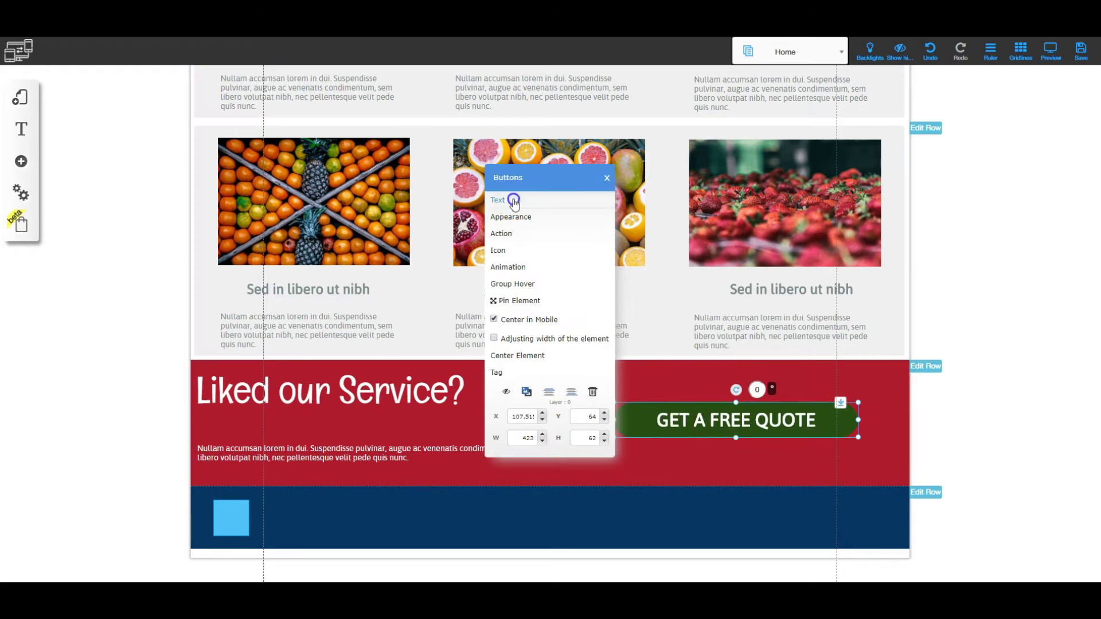
pyautogui.click(581, 199)
pyautogui.tripleClick(505, 293)
pyautogui.write('Let us Know How We are Doing')
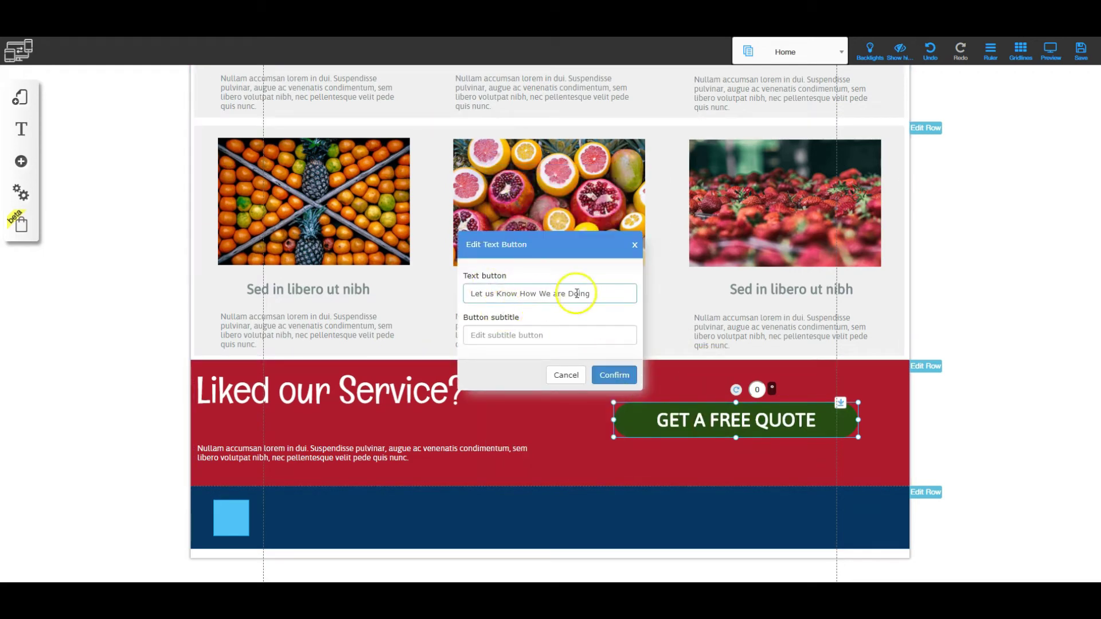
pyautogui.click(615, 376)
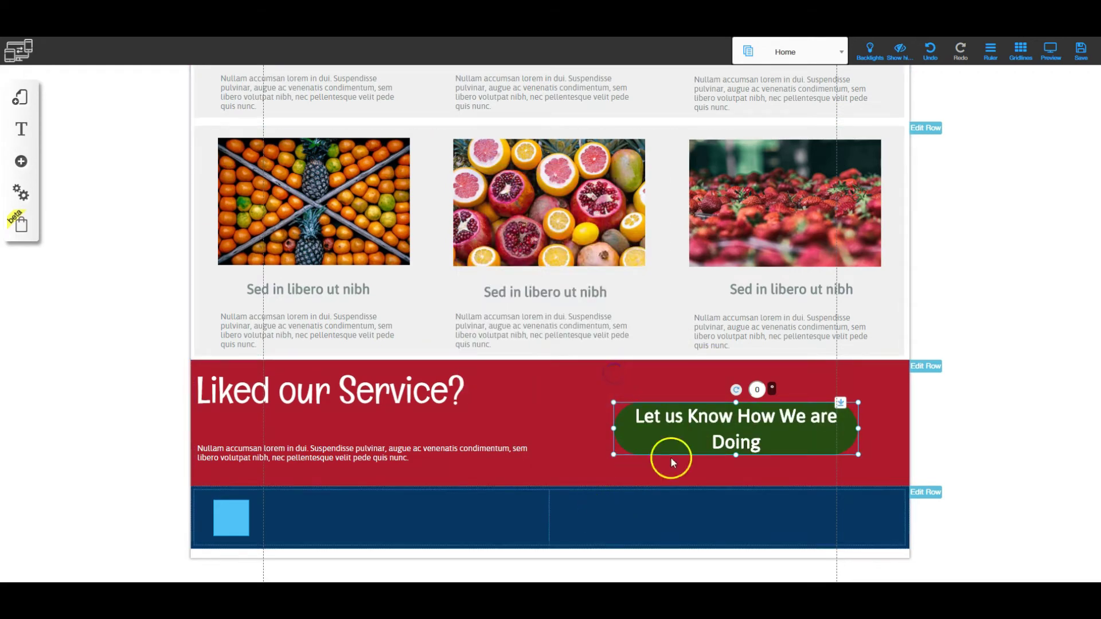
pyautogui.moveTo(857, 424); pyautogui.dragTo(897, 421)
pyautogui.moveTo(799, 424); pyautogui.dragTo(722, 436)
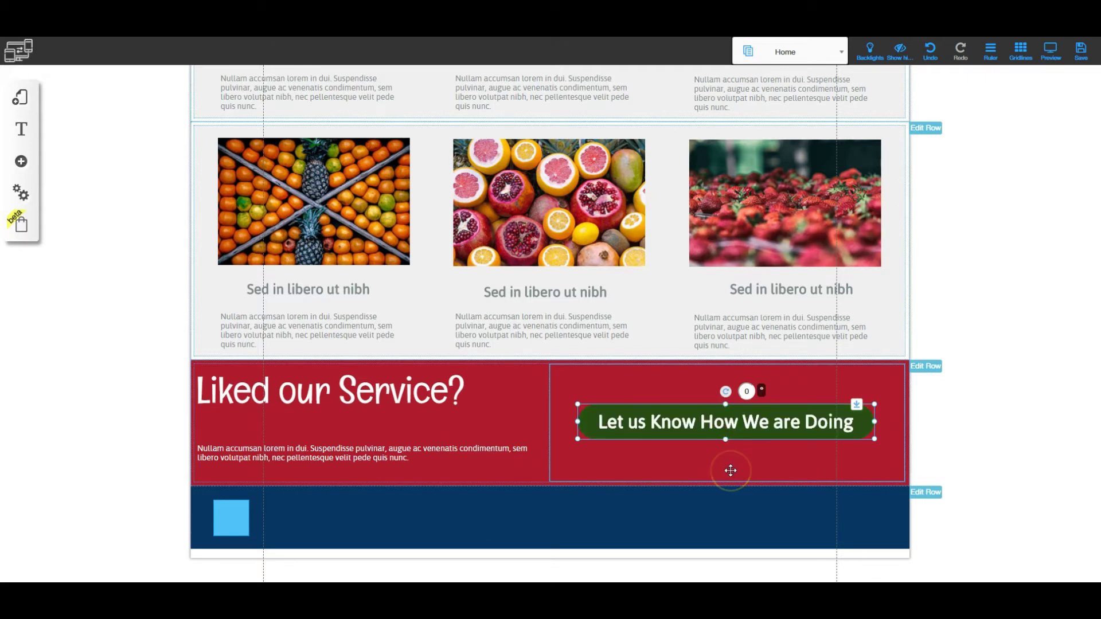
# - Examine the link action types available for the "Let us Know How We are Doing" button, including Phone, Email and Web address
pyautogui.click(694, 428)
pyautogui.rightClick(694, 427)
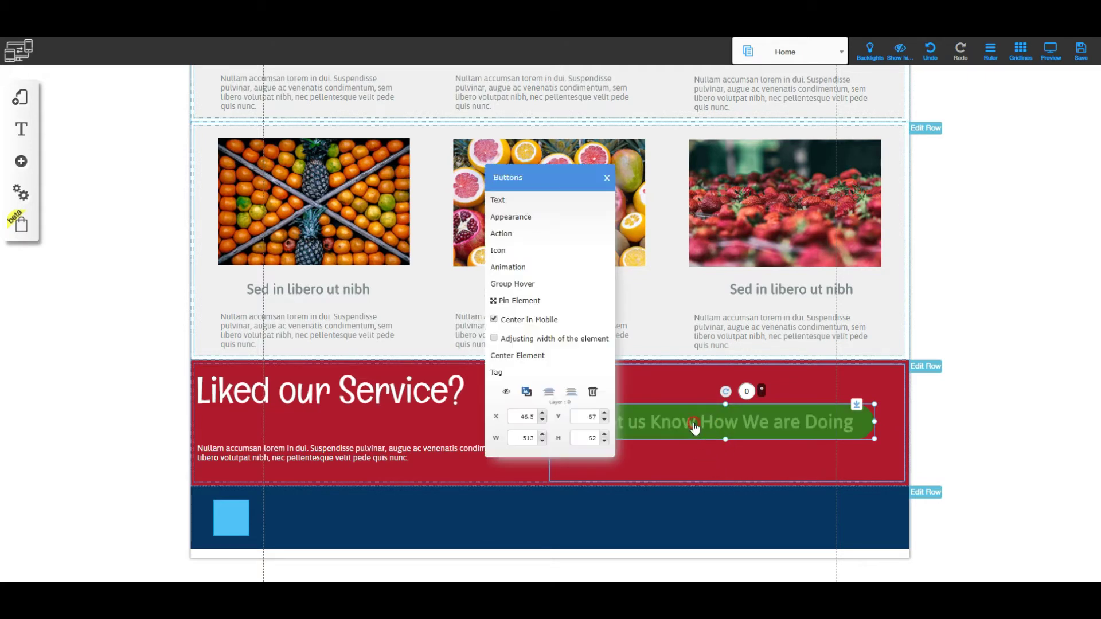
pyautogui.click(517, 261)
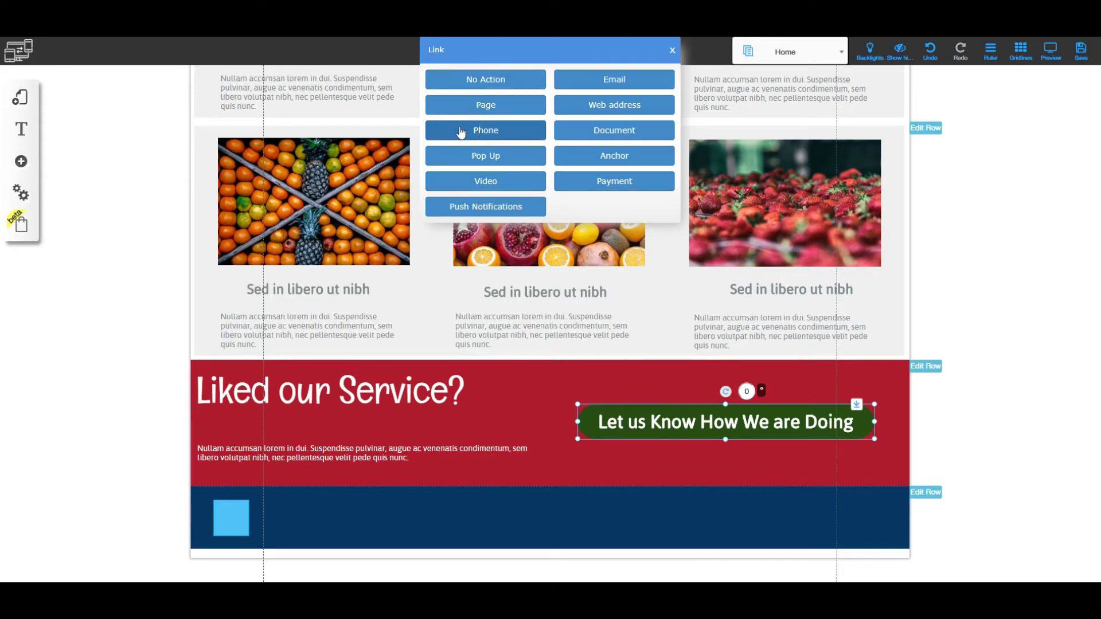
pyautogui.click(485, 132)
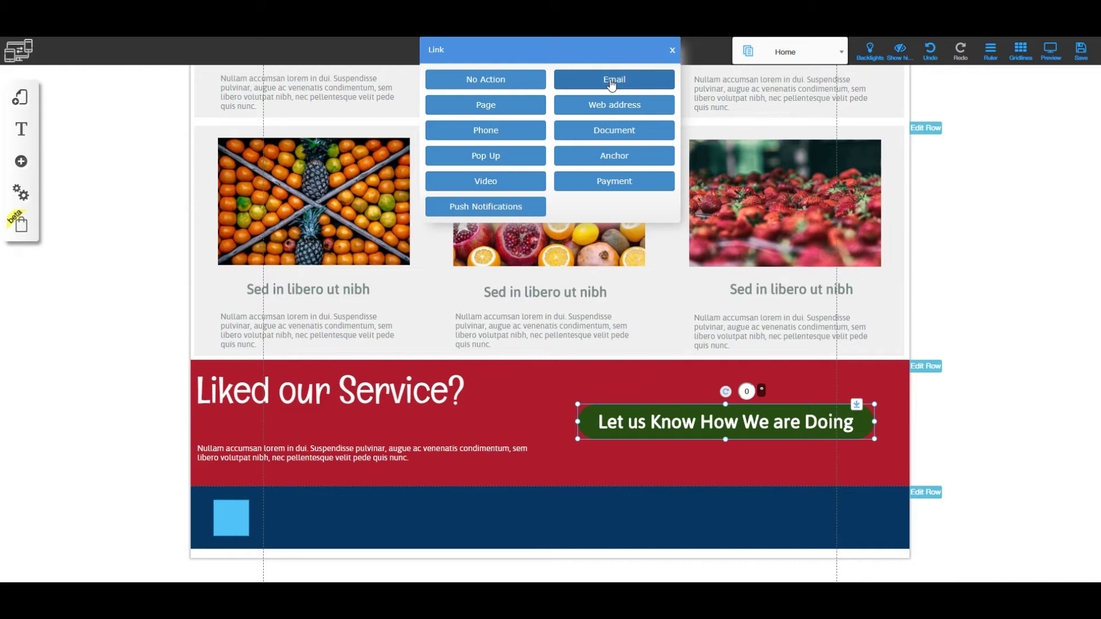
pyautogui.click(624, 109)
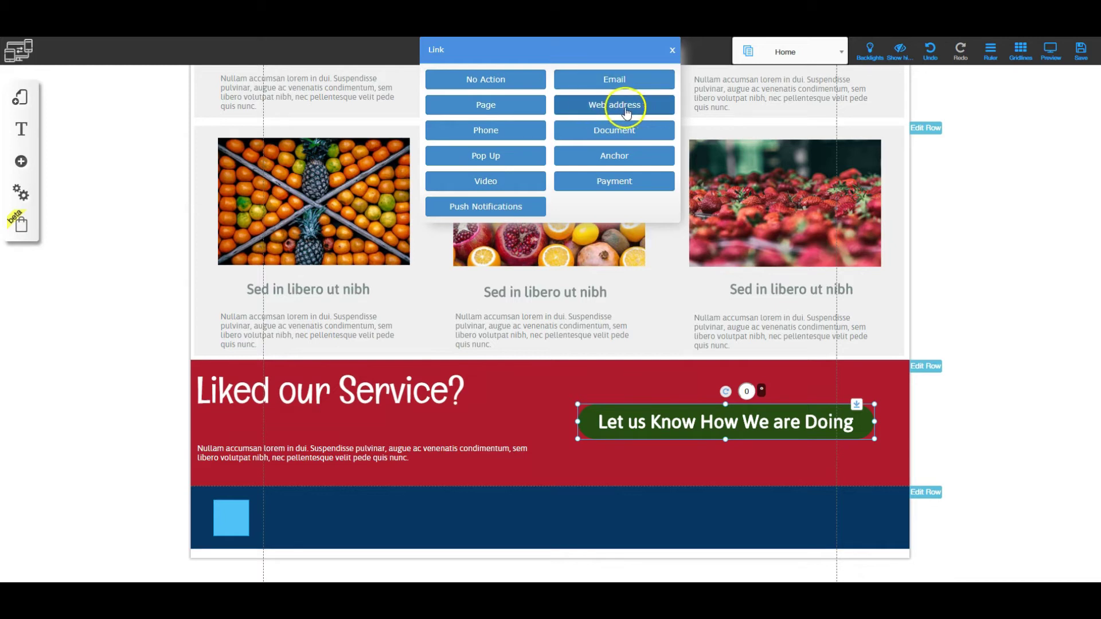
pyautogui.click(672, 50)
# - Move the button higher in its column and bring the paragraph up closer beneath the "Liked our Service?" title
pyautogui.click(688, 411)
pyautogui.moveTo(731, 455); pyautogui.dragTo(703, 408)
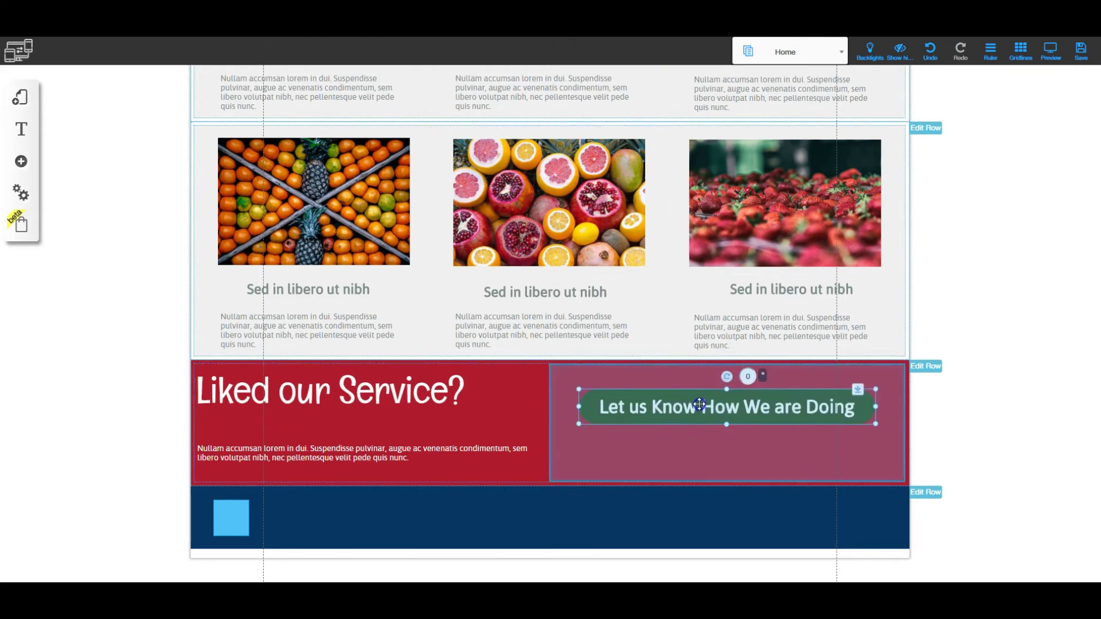
pyautogui.click(310, 402)
pyautogui.moveTo(316, 401); pyautogui.dragTo(372, 427)
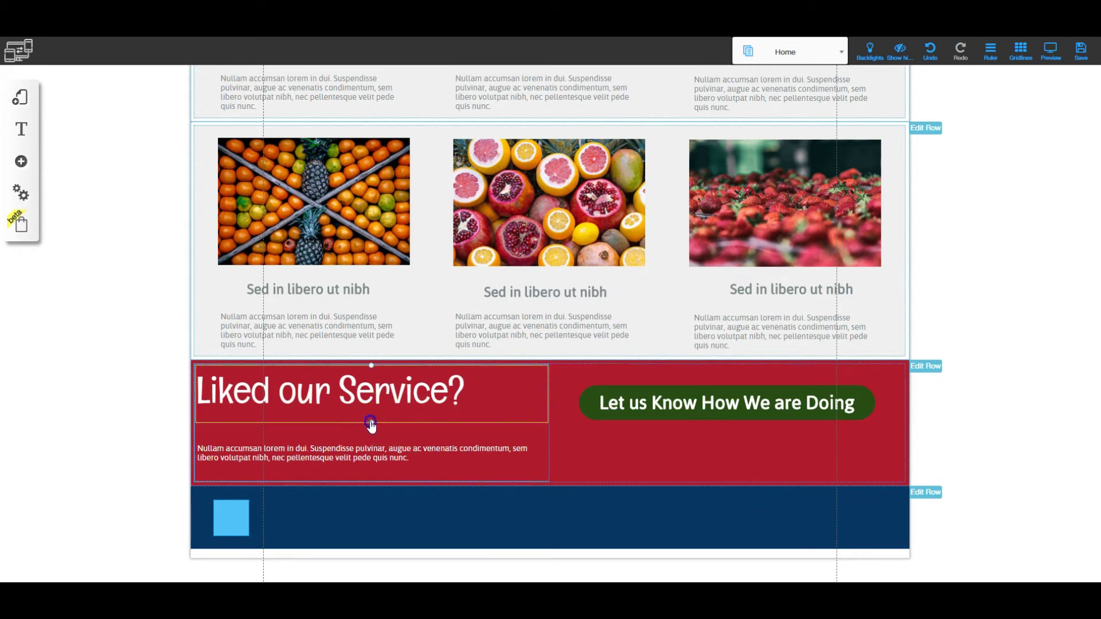
pyautogui.moveTo(395, 465); pyautogui.dragTo(370, 439)
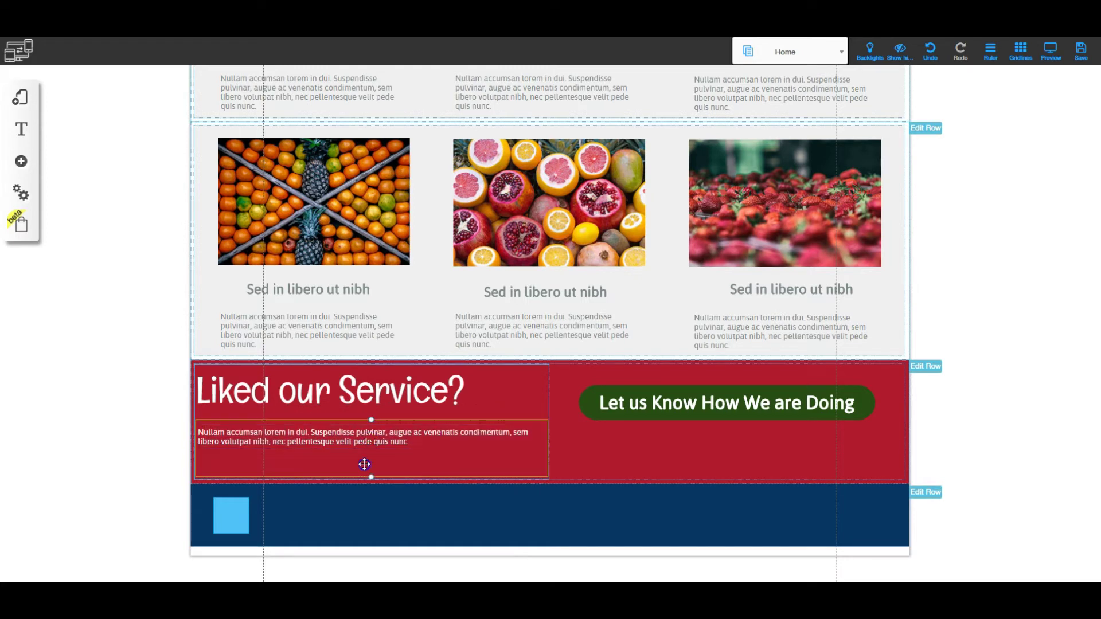
# - Reduce the height of the paragraph's grid and the red row's left column to fit snugly around the text
pyautogui.moveTo(371, 477); pyautogui.dragTo(371, 454)
pyautogui.click(374, 481)
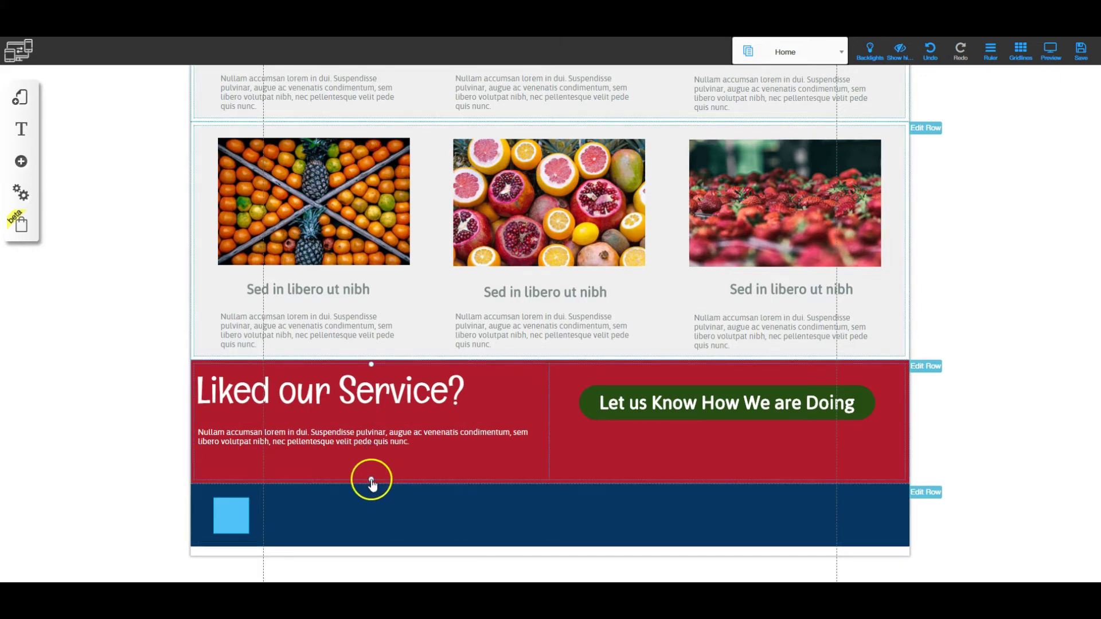
pyautogui.moveTo(371, 470); pyautogui.dragTo(370, 467)
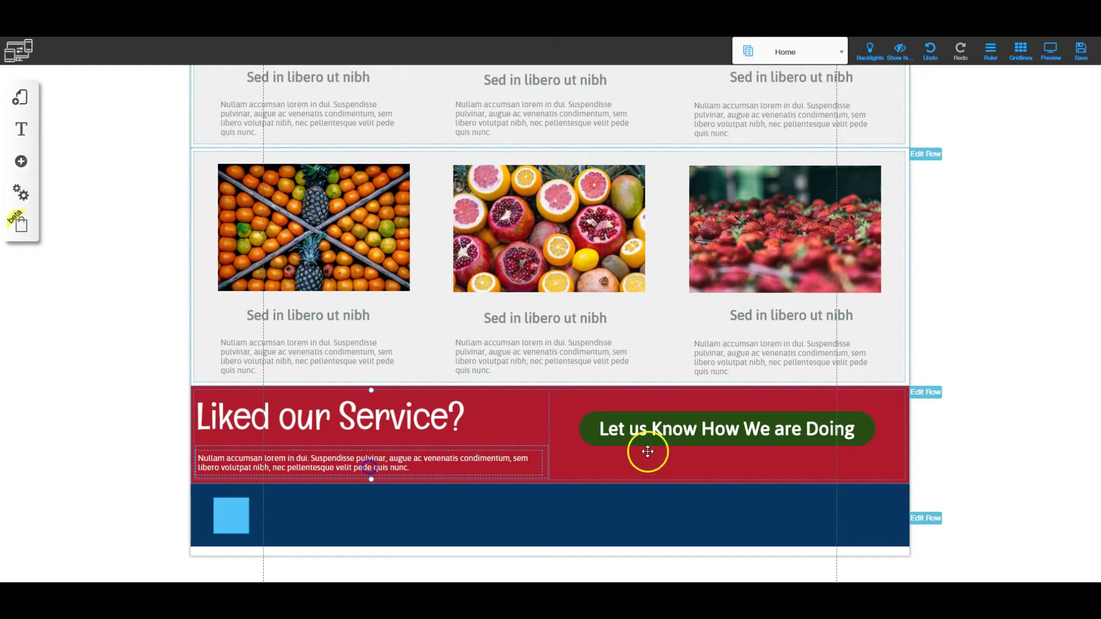
# - Move the button down to about Y 46 in the shortened red row and center it in its column
pyautogui.click(710, 433)
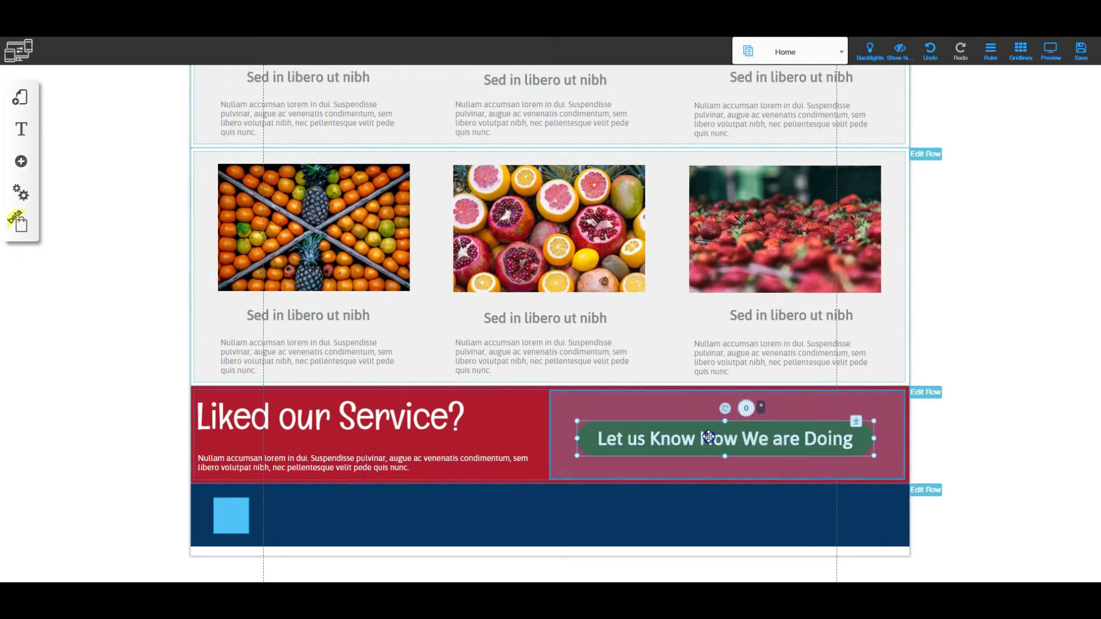
pyautogui.doubleClick(709, 436)
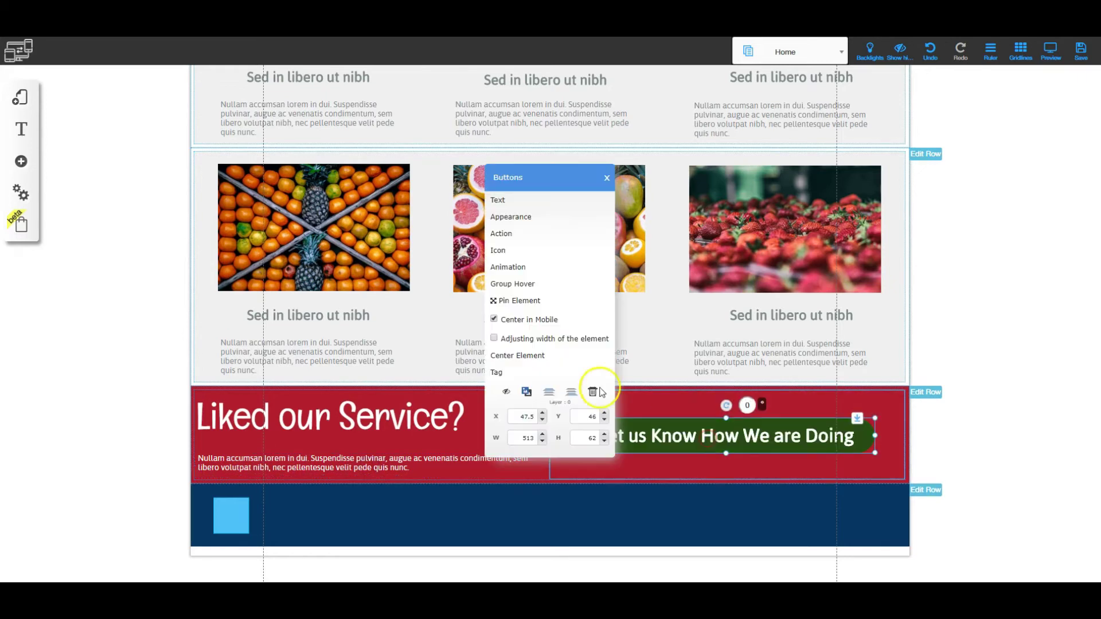
pyautogui.click(518, 355)
pyautogui.click(947, 423)
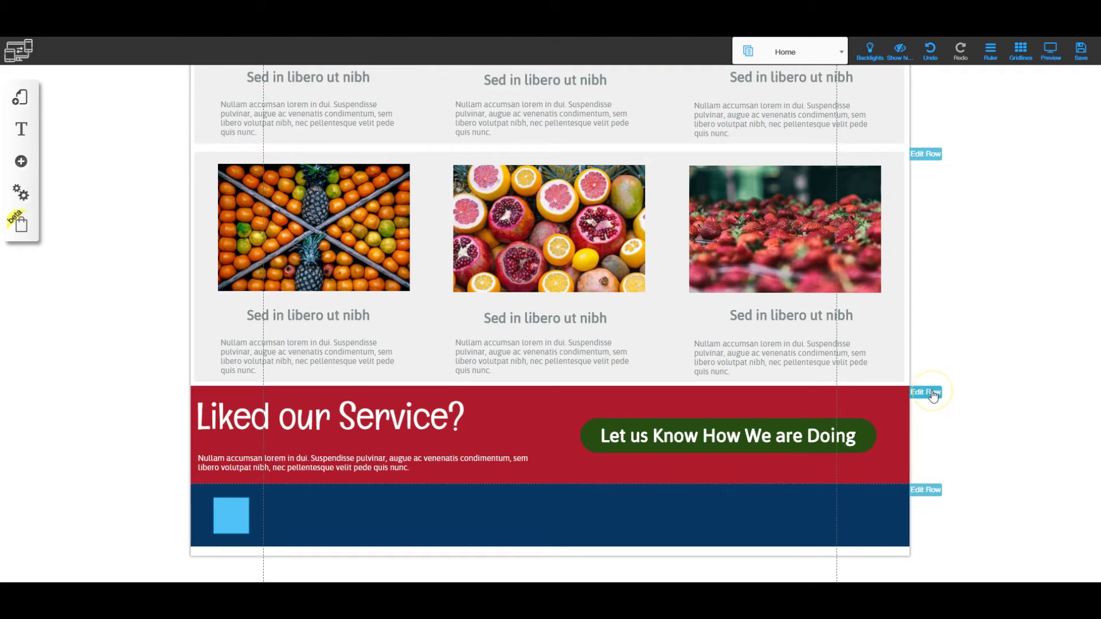
# - Add a blank row between the red "Liked our Service?" row and the blue footer
pyautogui.click(933, 395)
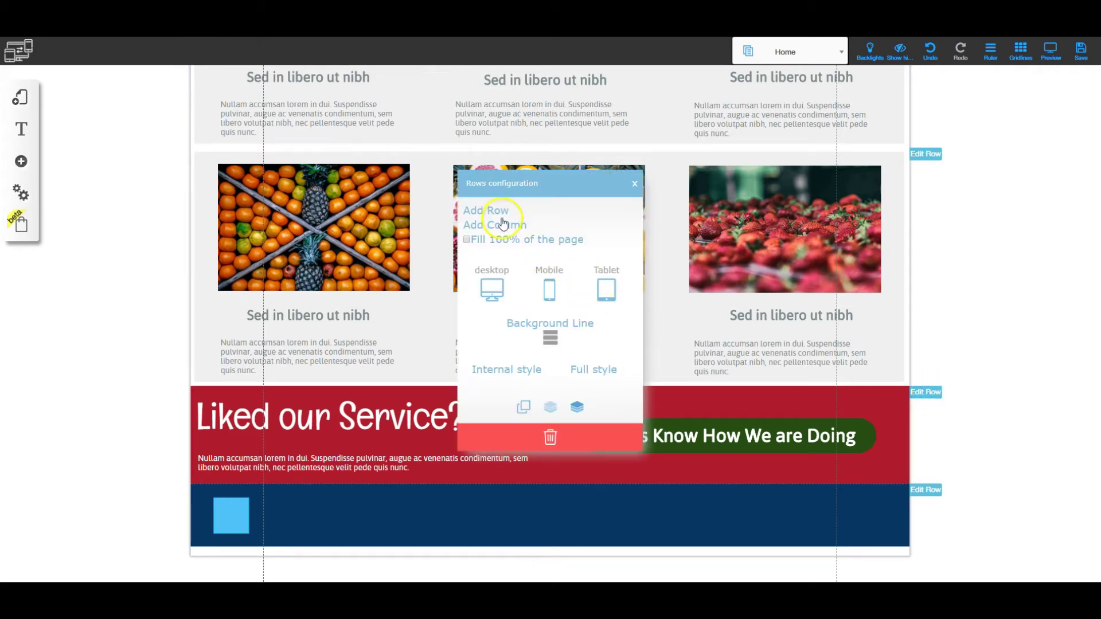
pyautogui.click(577, 404)
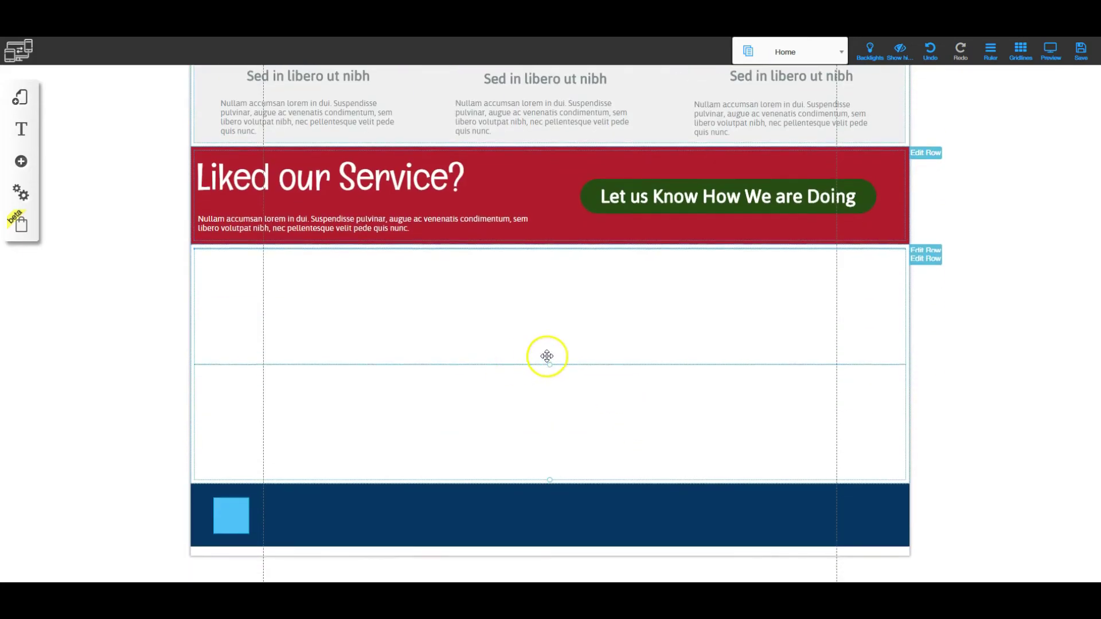
pyautogui.click(1010, 333)
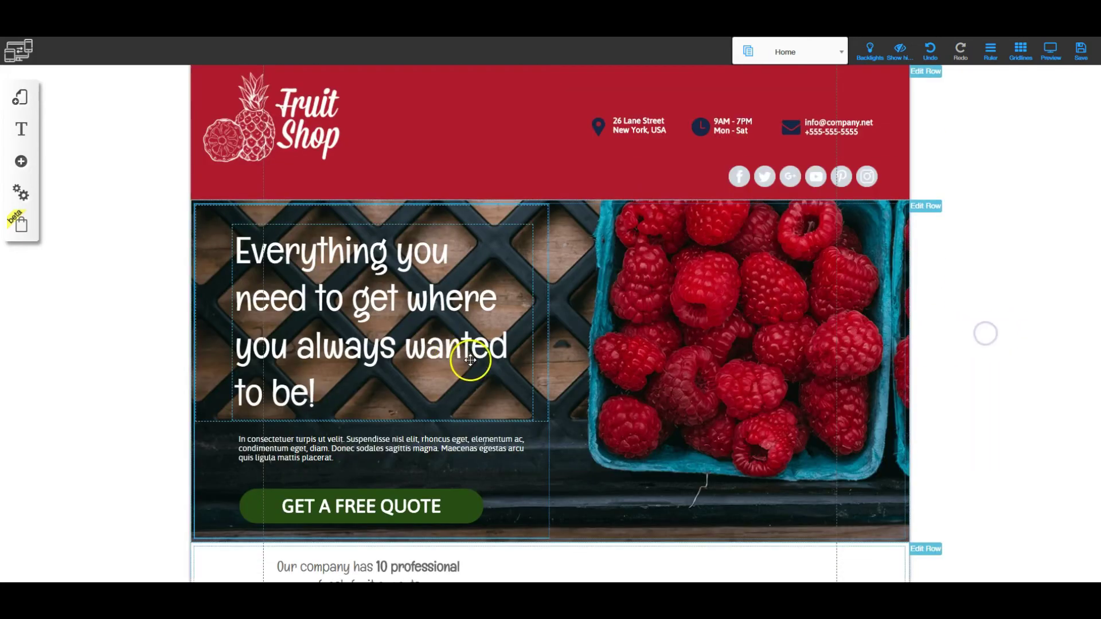
pyautogui.scroll(-10, 757, 351)
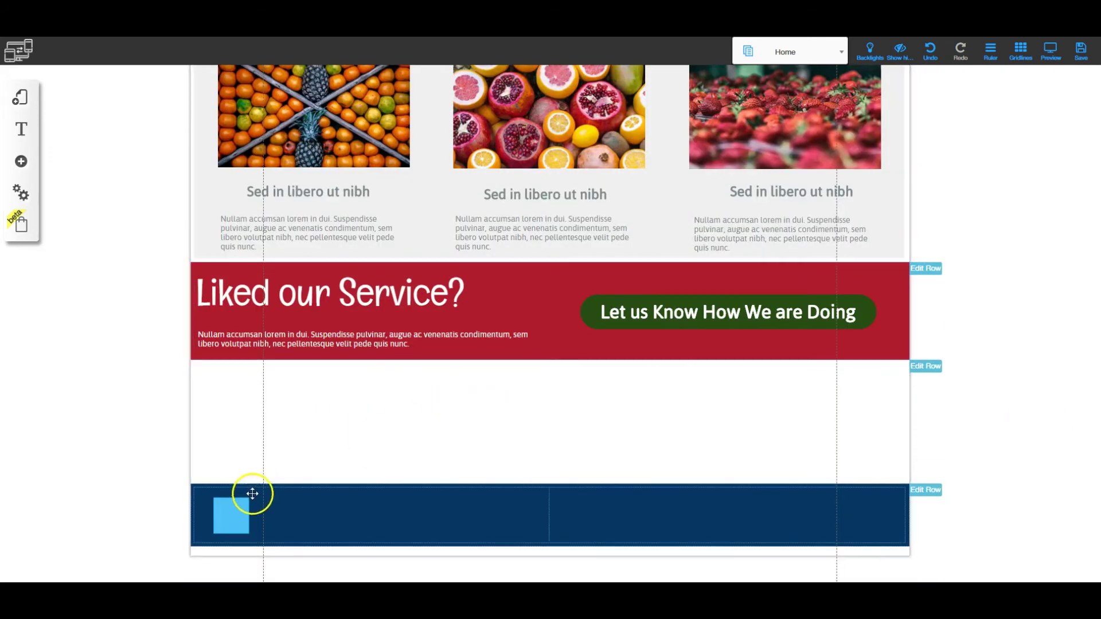
# - Delete the right column of the blank row above the footer and add element grids to the remaining full-width column
pyautogui.moveTo(229, 508)
pyautogui.mouseDown()
pyautogui.moveTo(330, 415)
pyautogui.moveTo(691, 409)
pyautogui.moveTo(395, 404)
pyautogui.moveTo(667, 417)
pyautogui.moveTo(479, 421)
pyautogui.moveTo(638, 423)
pyautogui.moveTo(522, 408)
pyautogui.moveTo(621, 415)
pyautogui.moveTo(293, 442)
pyautogui.moveTo(244, 520)
pyautogui.mouseUp()
pyautogui.click(697, 417)
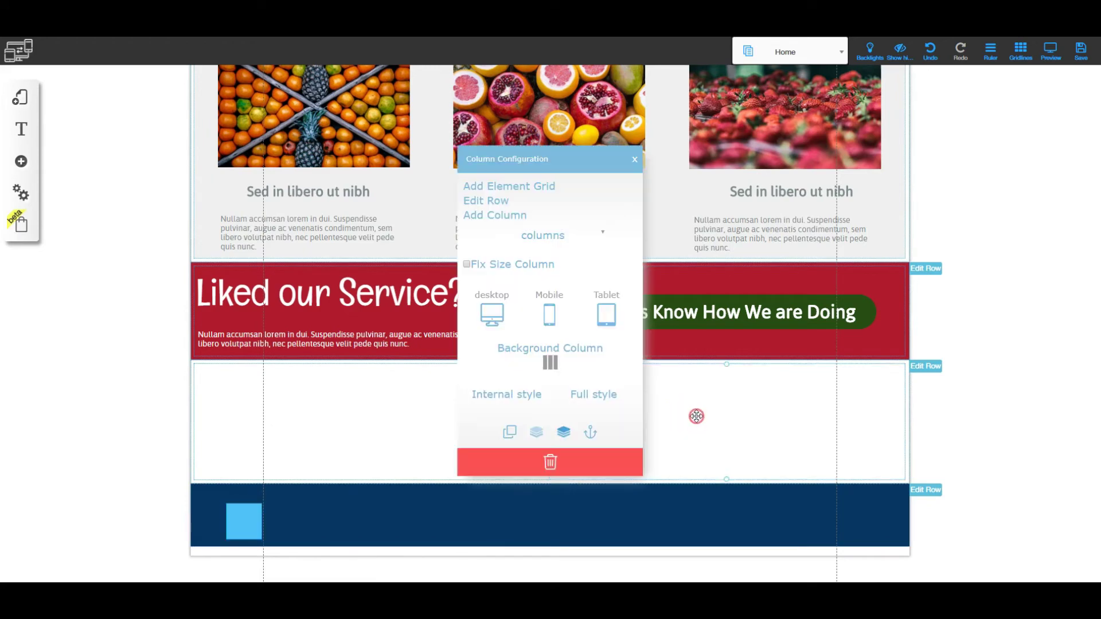
pyautogui.click(547, 460)
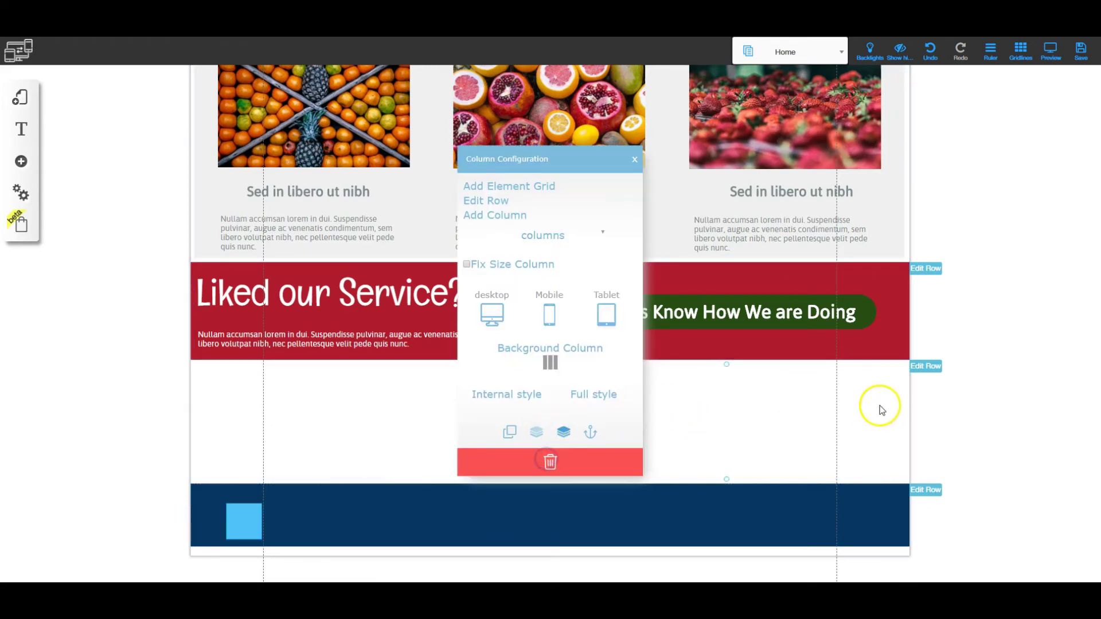
pyautogui.moveTo(244, 514)
pyautogui.mouseDown()
pyautogui.moveTo(672, 438)
pyautogui.moveTo(504, 434)
pyautogui.moveTo(713, 430)
pyautogui.moveTo(437, 433)
pyautogui.moveTo(227, 520)
pyautogui.mouseUp()
pyautogui.click(548, 423)
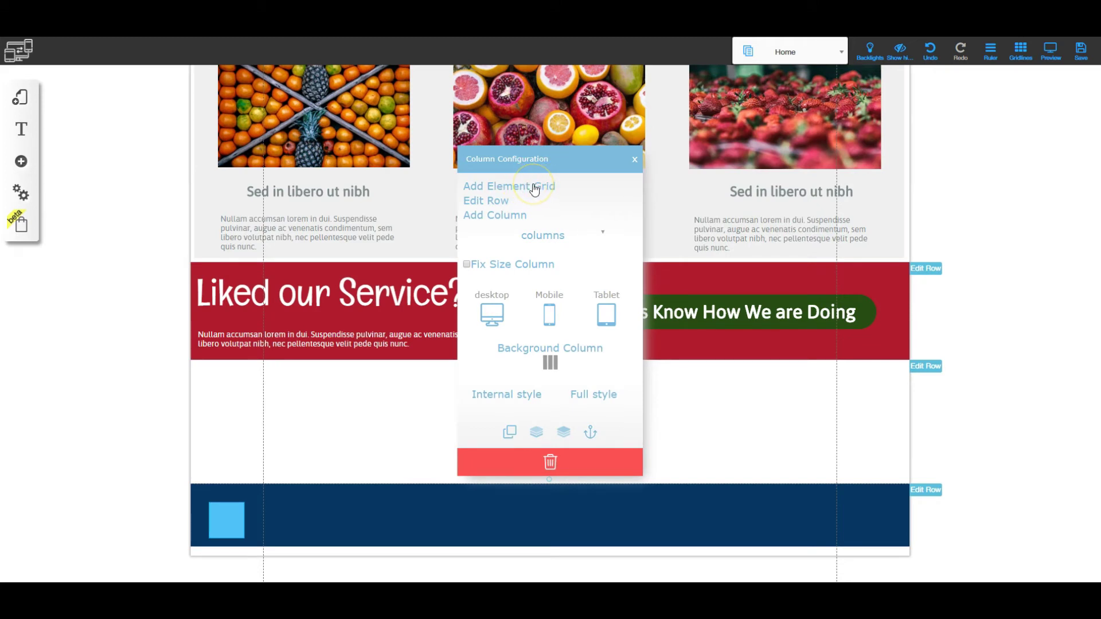
pyautogui.click(534, 187)
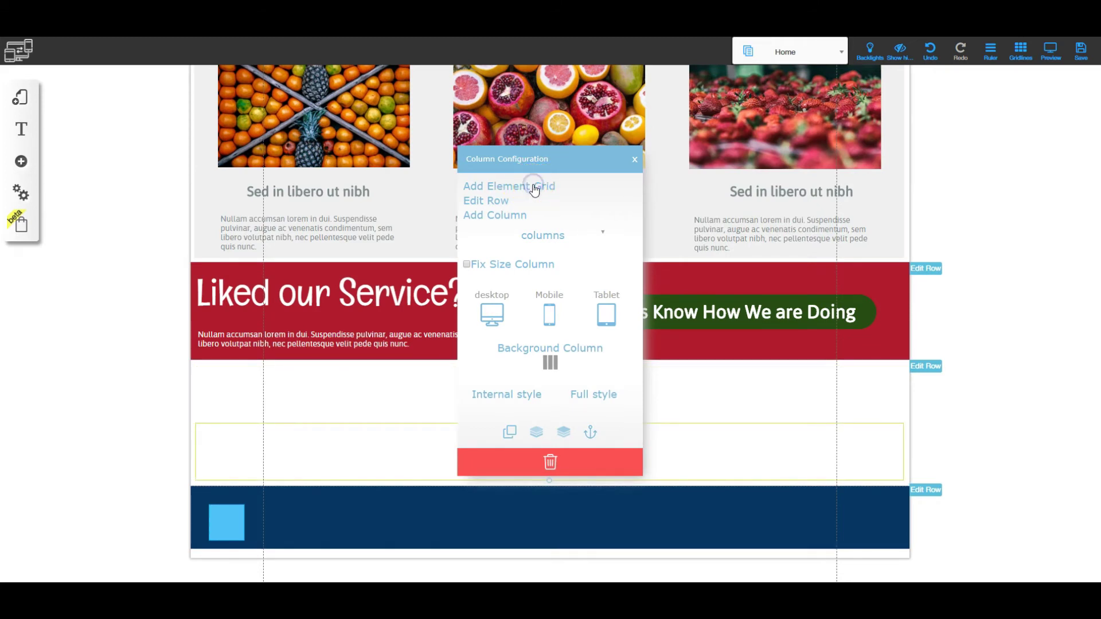
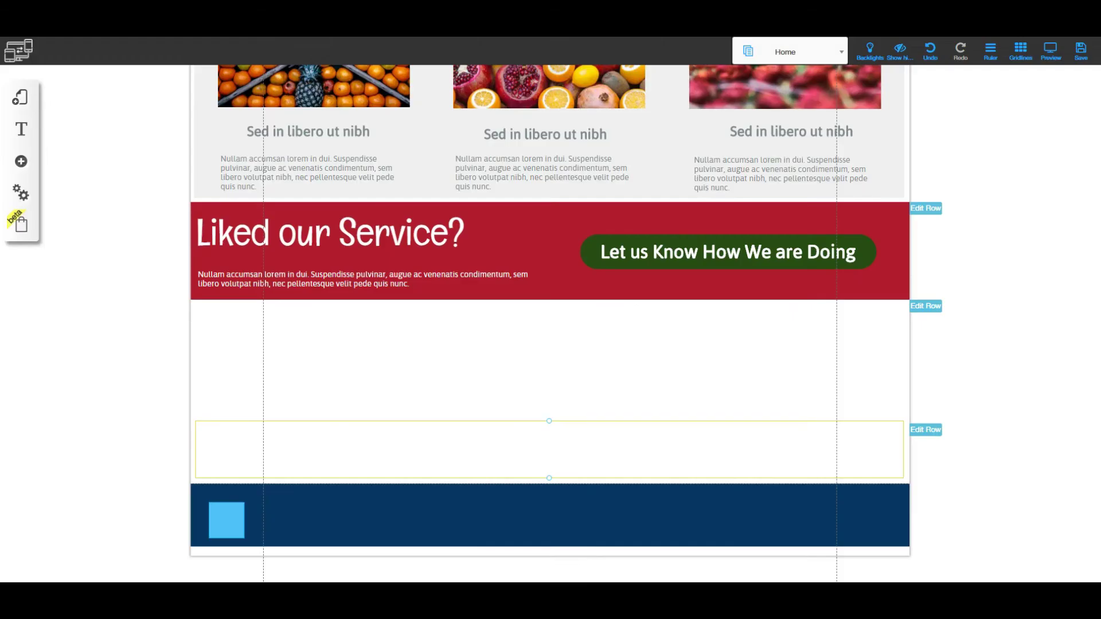
# - Add a Title XL text element and place it in the top grid of the blank row
pyautogui.click(22, 163)
pyautogui.click(91, 157)
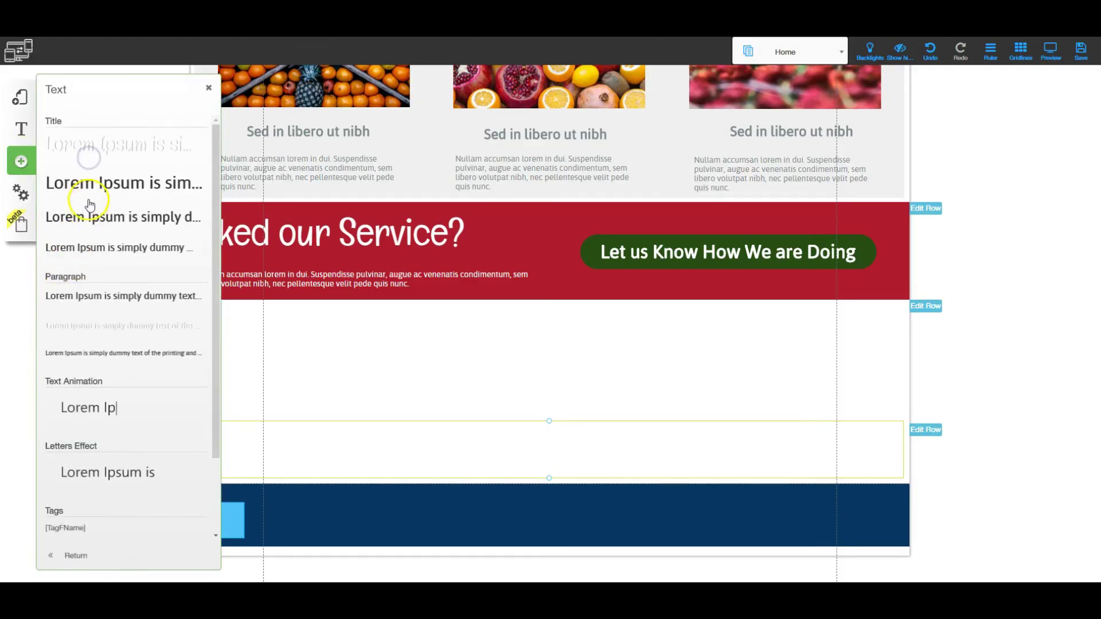
pyautogui.click(106, 147)
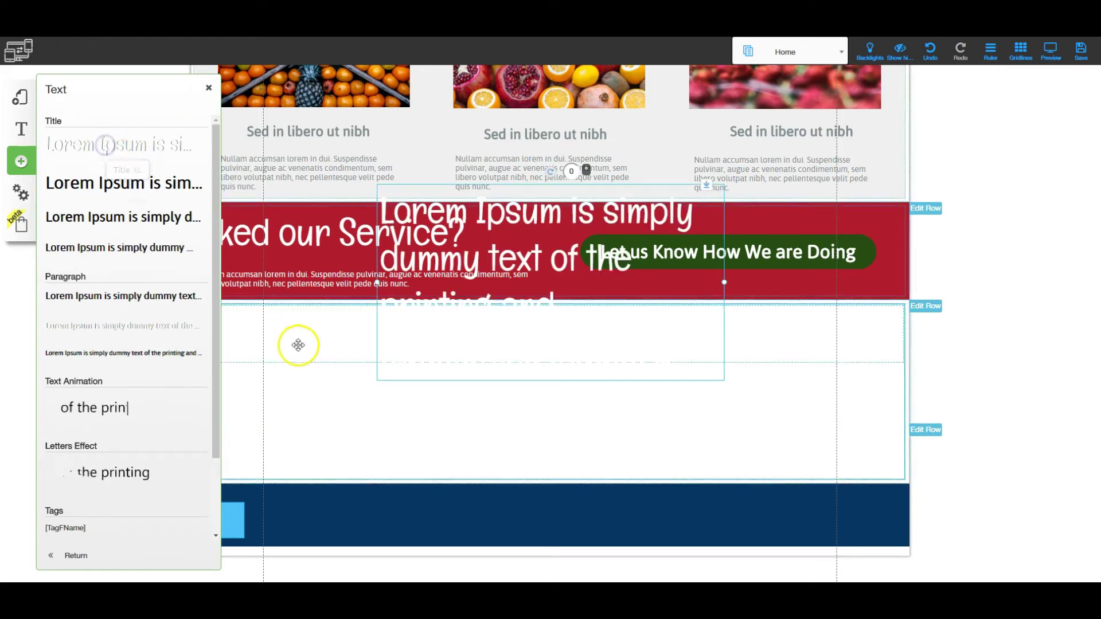
pyautogui.moveTo(489, 318)
pyautogui.mouseDown()
pyautogui.moveTo(492, 432)
pyautogui.moveTo(487, 337)
pyautogui.mouseUp()
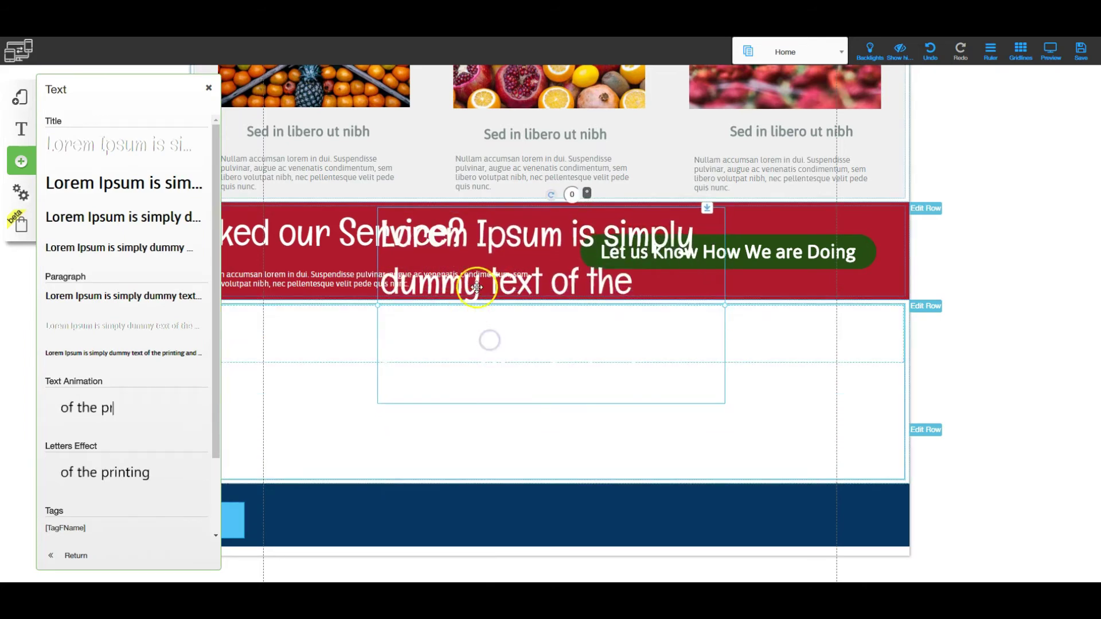
pyautogui.moveTo(395, 314)
pyautogui.mouseDown()
pyautogui.moveTo(401, 344)
pyautogui.moveTo(408, 315)
pyautogui.moveTo(403, 360)
pyautogui.moveTo(406, 329)
pyautogui.mouseUp()
pyautogui.moveTo(467, 376); pyautogui.dragTo(449, 320)
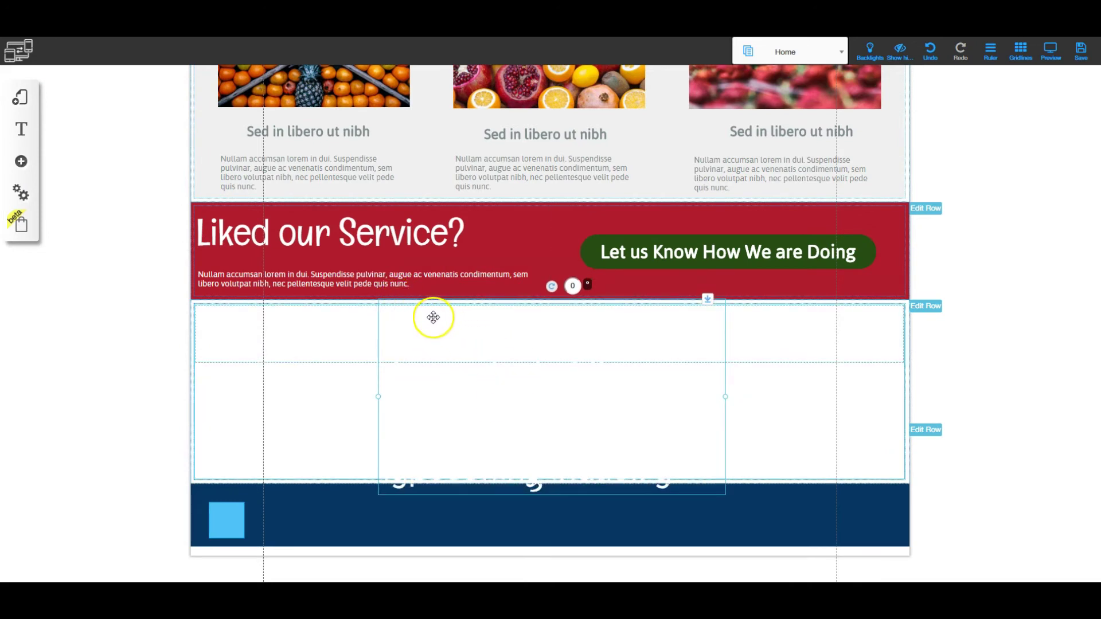
# - Change the text color of the new title from the blank row's top grid to gray
pyautogui.doubleClick(409, 322)
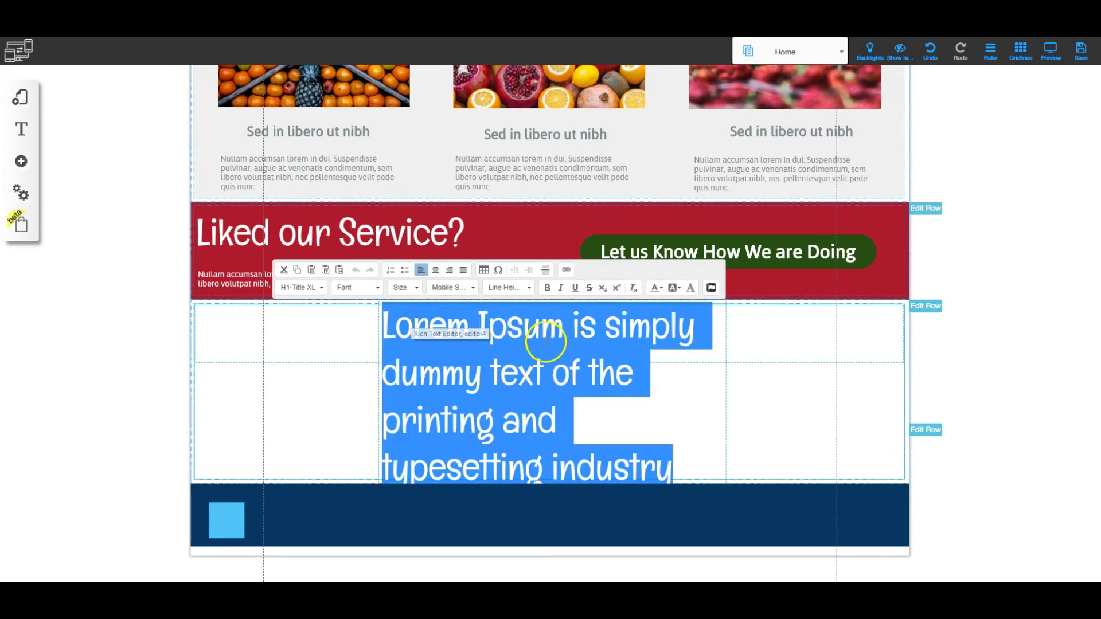
pyautogui.click(660, 286)
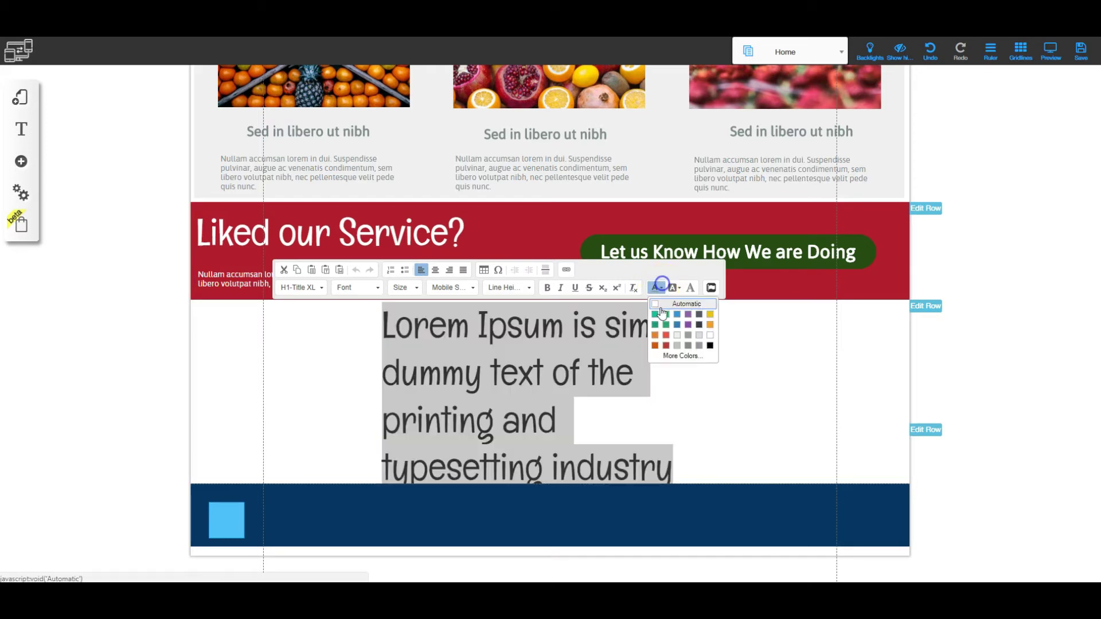
pyautogui.click(691, 348)
pyautogui.click(681, 384)
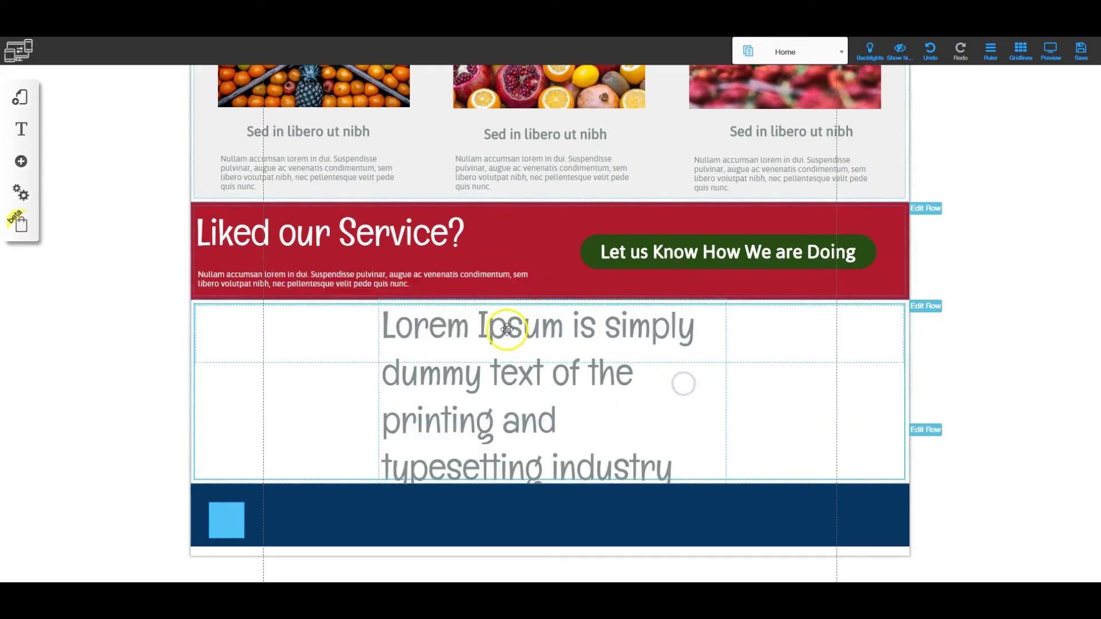
# - Shorten the gray title to "Lorem" and position it near the middle of the row's top grid
pyautogui.moveTo(498, 329); pyautogui.dragTo(579, 467)
pyautogui.click(387, 326)
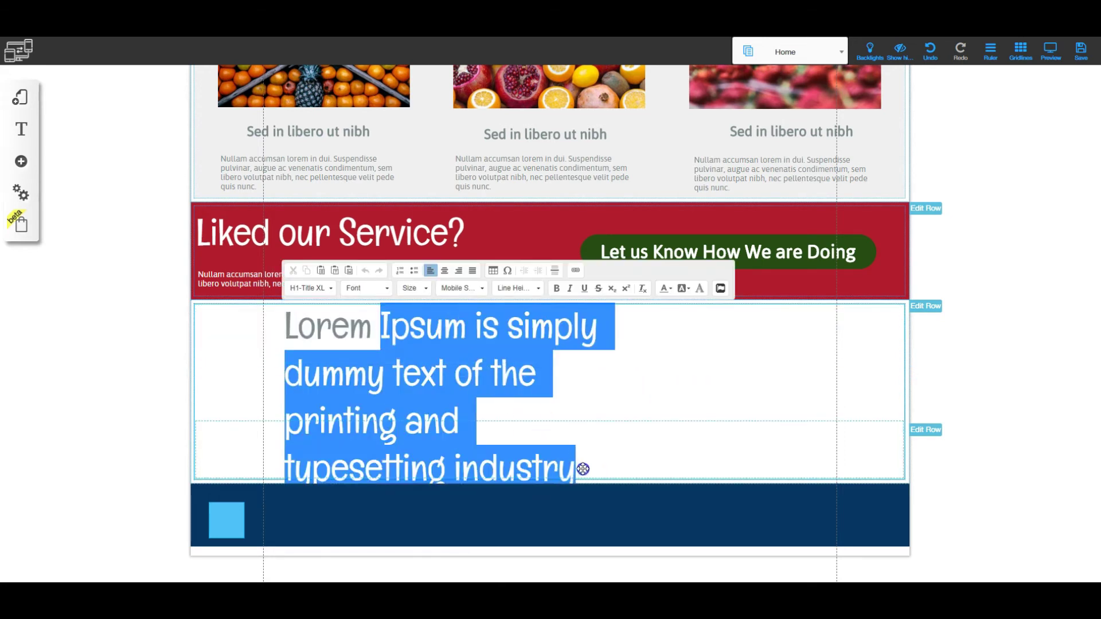
pyautogui.press('BackSpace')
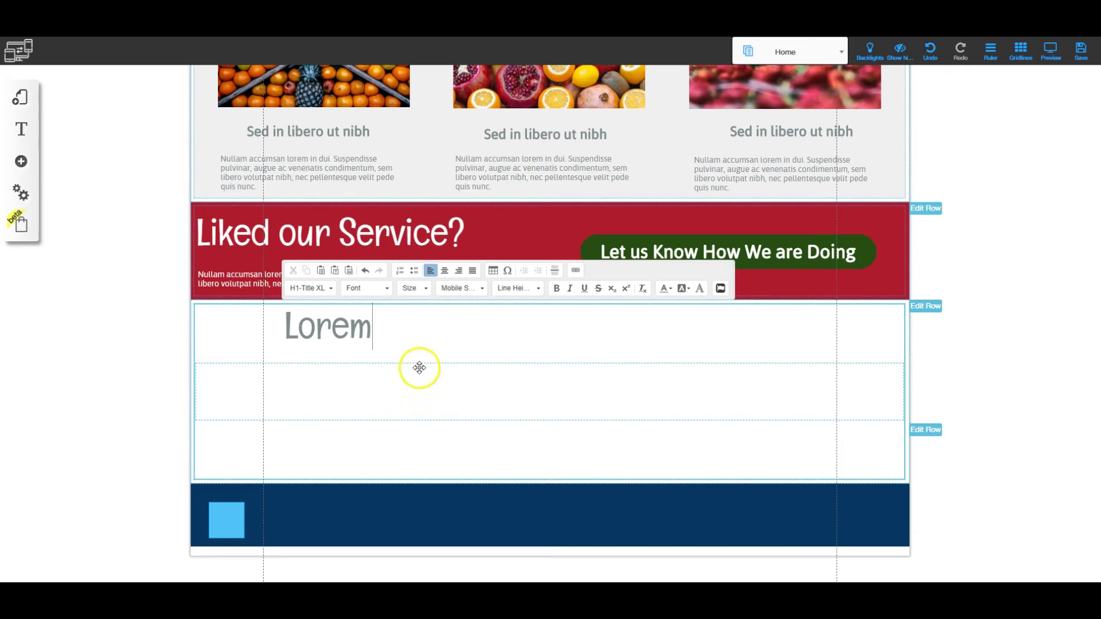
pyautogui.click(559, 388)
pyautogui.moveTo(413, 332); pyautogui.dragTo(487, 342)
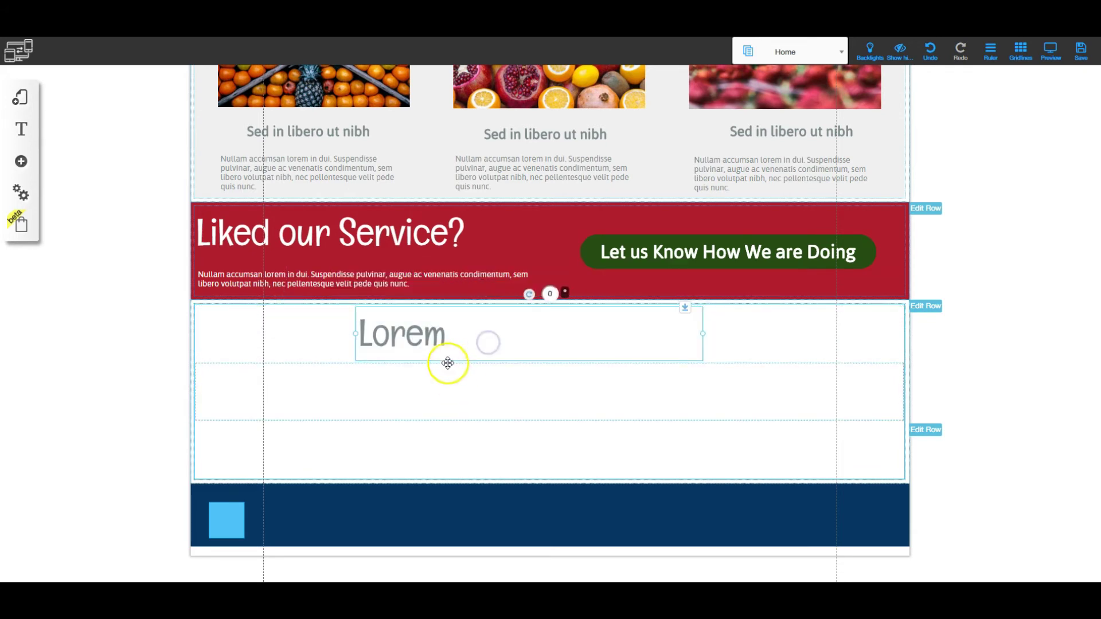
# - Add a Body M paragraph and place it in the grid beneath the "Lorem" title
pyautogui.click(21, 162)
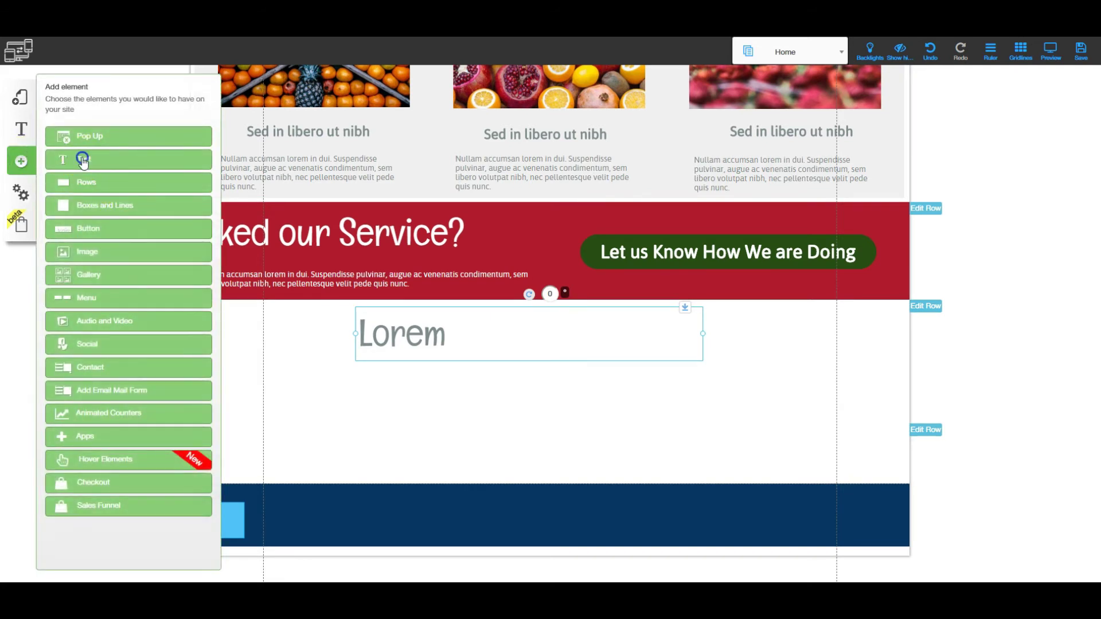
pyautogui.click(83, 161)
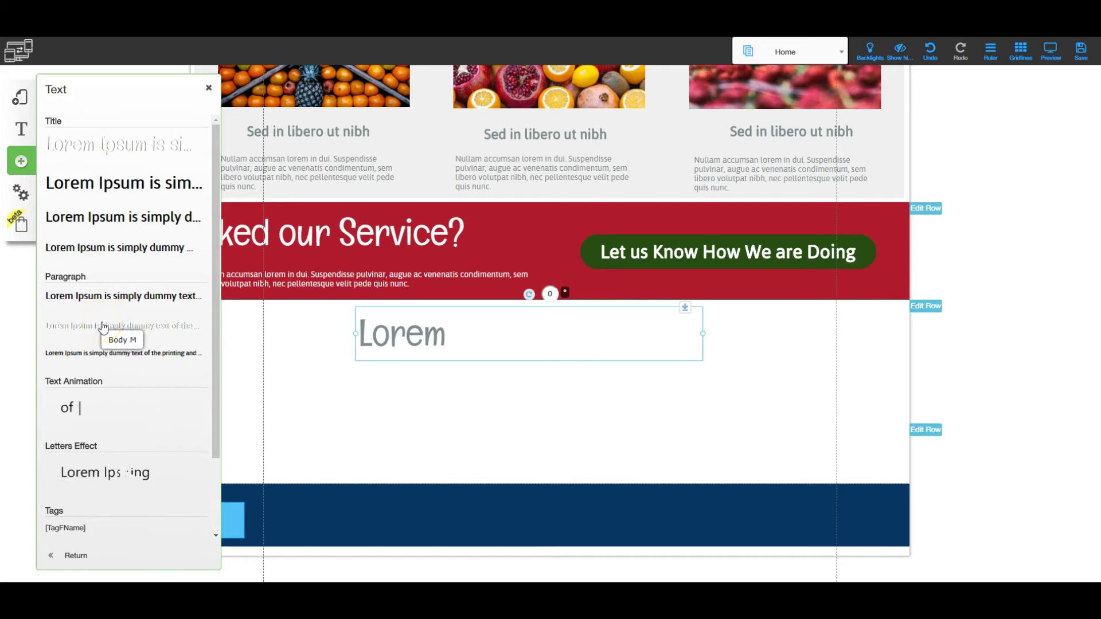
pyautogui.click(103, 328)
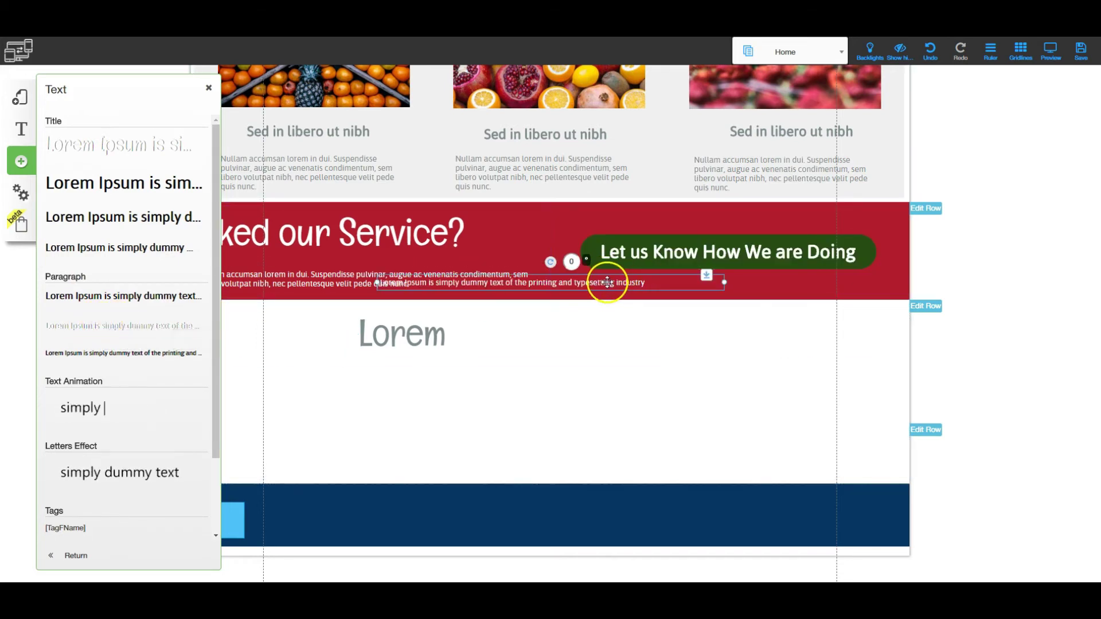
pyautogui.moveTo(608, 282); pyautogui.dragTo(593, 391)
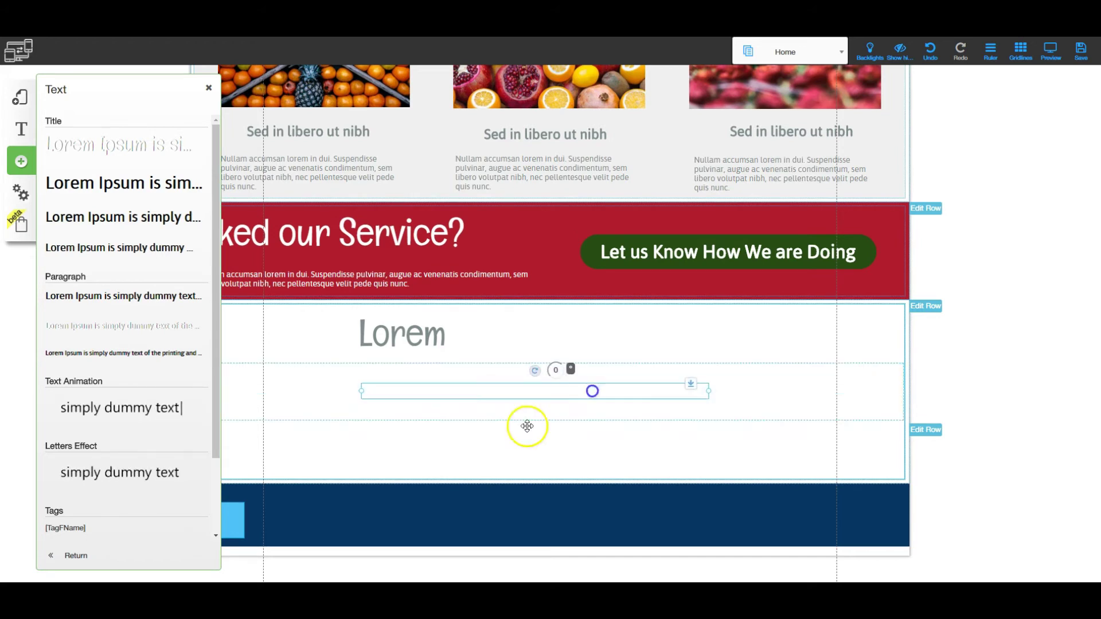
# - Color the paragraph text gray to match the title and shift it slightly within its grid
pyautogui.doubleClick(510, 392)
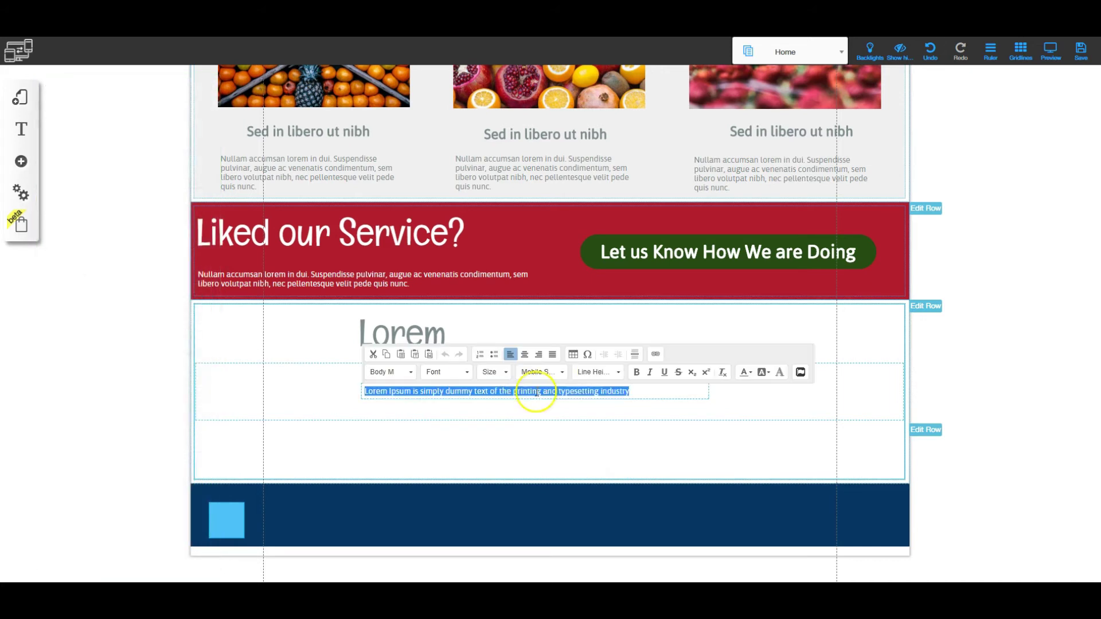
pyautogui.click(749, 373)
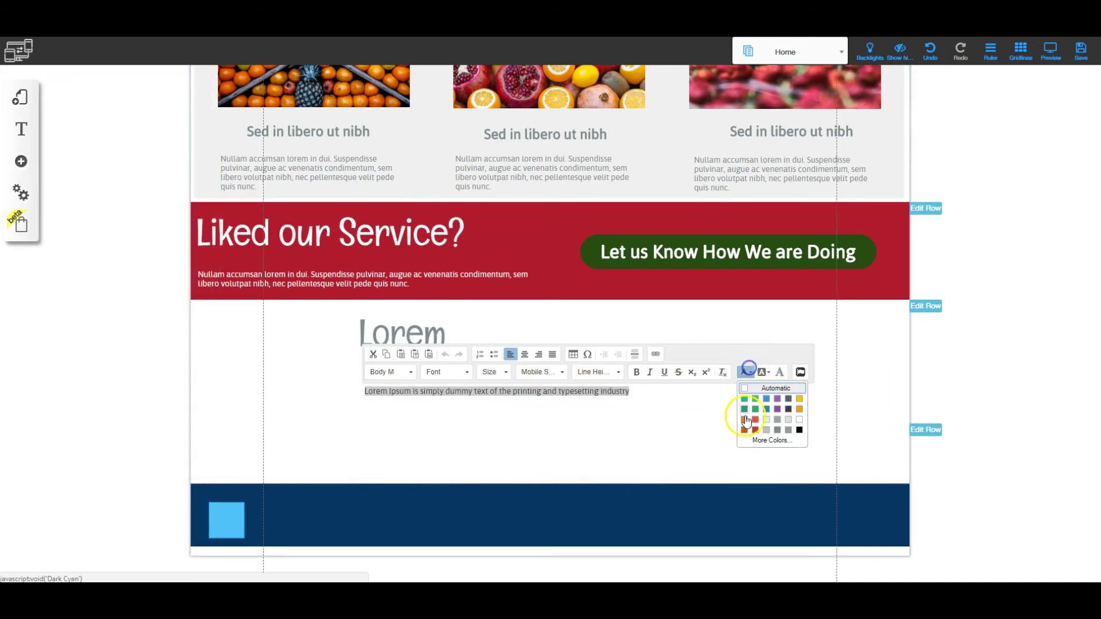
pyautogui.click(778, 433)
pyautogui.click(673, 403)
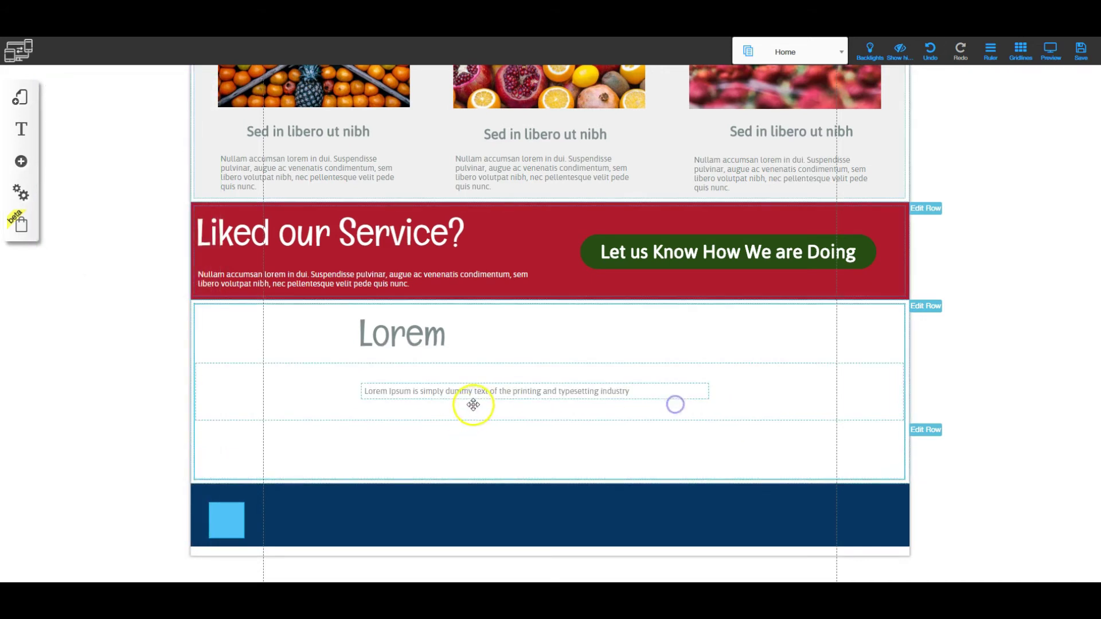
pyautogui.click(459, 391)
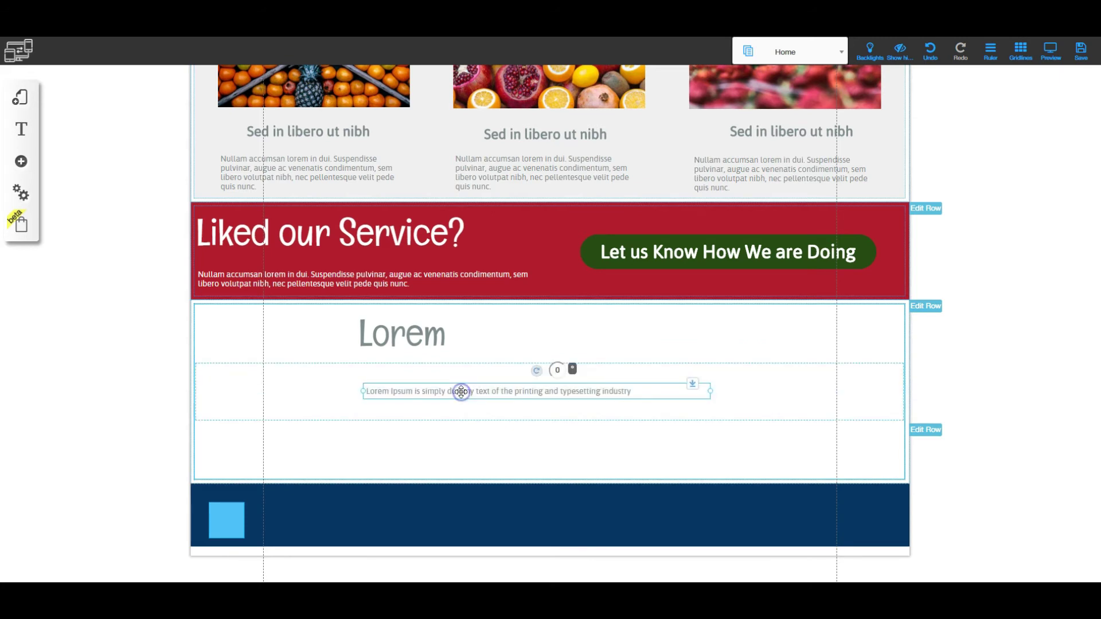
# - Extend the empty bottom grid downward to make room for a tall element above the blue footer
pyautogui.click(591, 457)
pyautogui.moveTo(549, 481); pyautogui.dragTo(596, 509)
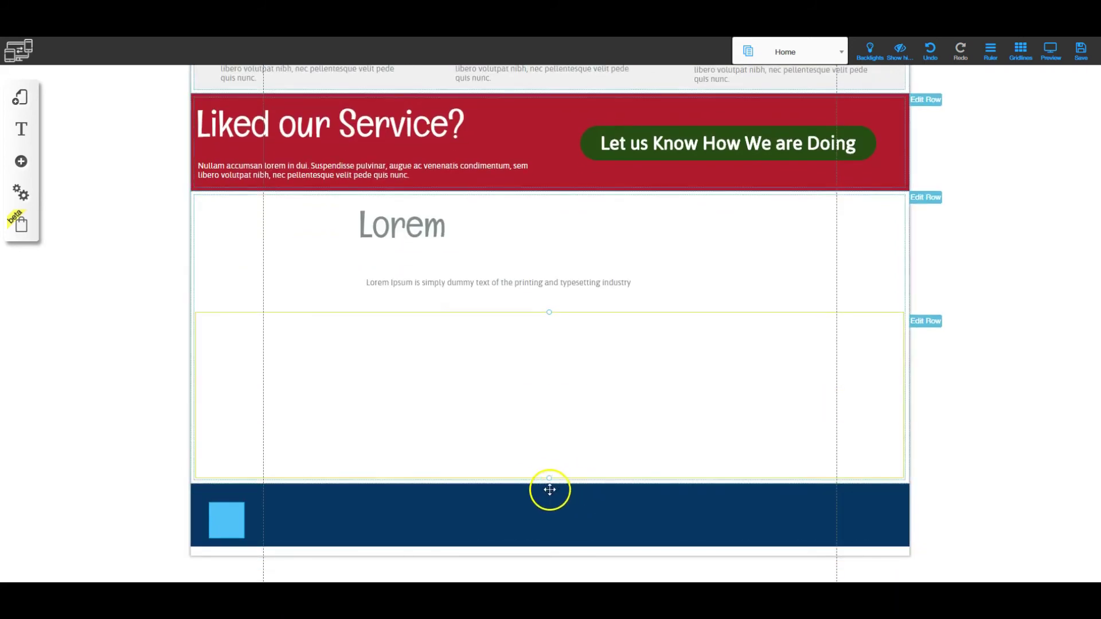
pyautogui.moveTo(549, 480); pyautogui.dragTo(548, 523)
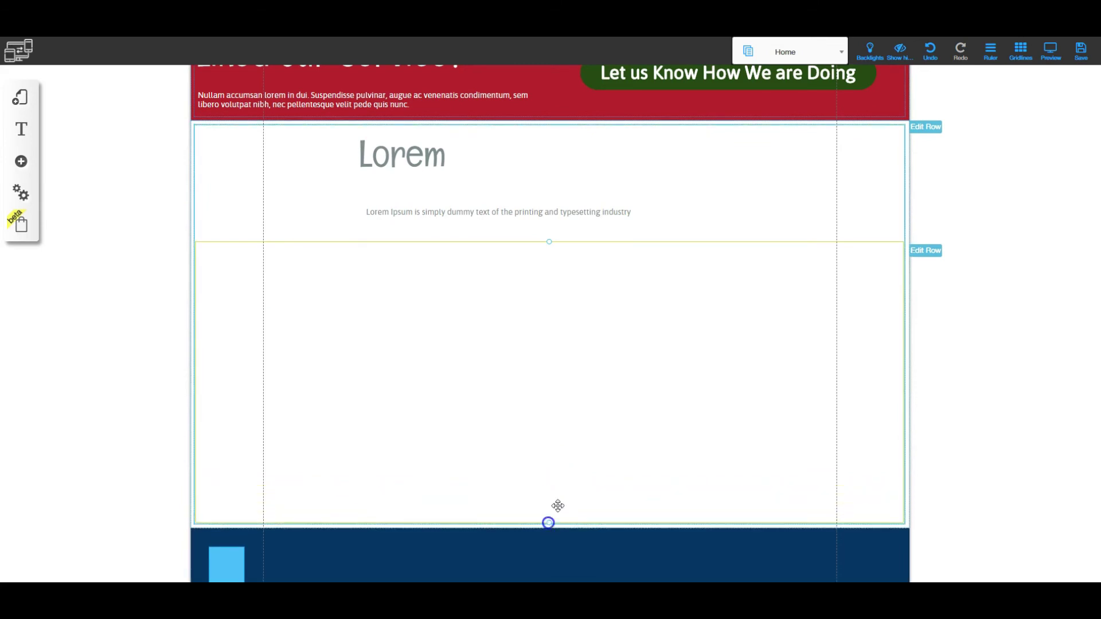
# - Insert the contact form with Your Name, Your Email, Message and a green Send button into the enlarged bottom grid
pyautogui.click(23, 163)
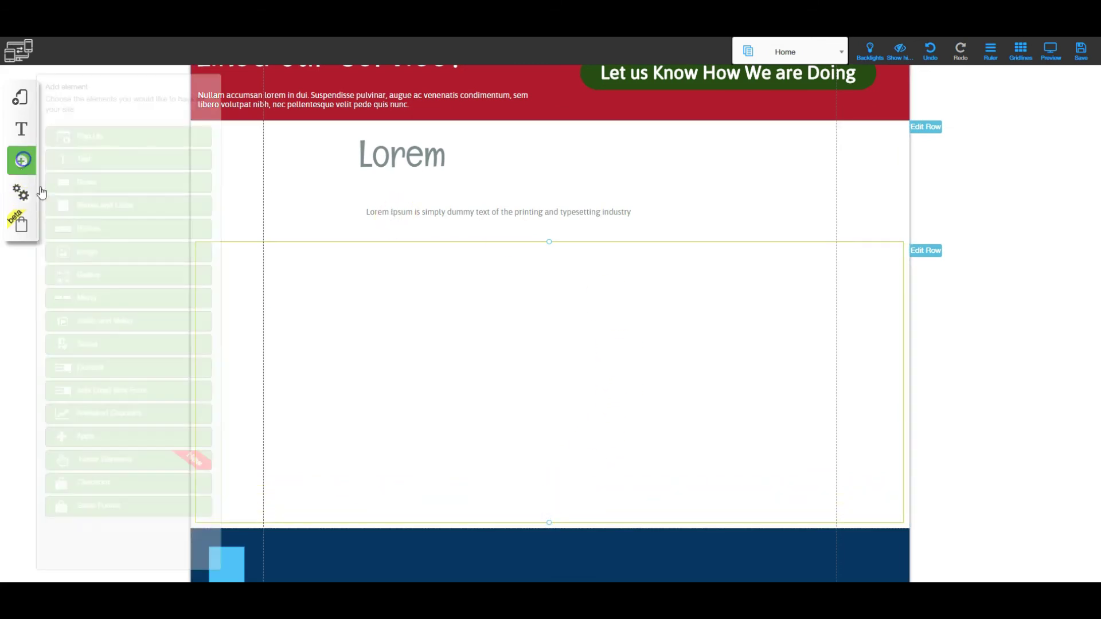
pyautogui.click(98, 366)
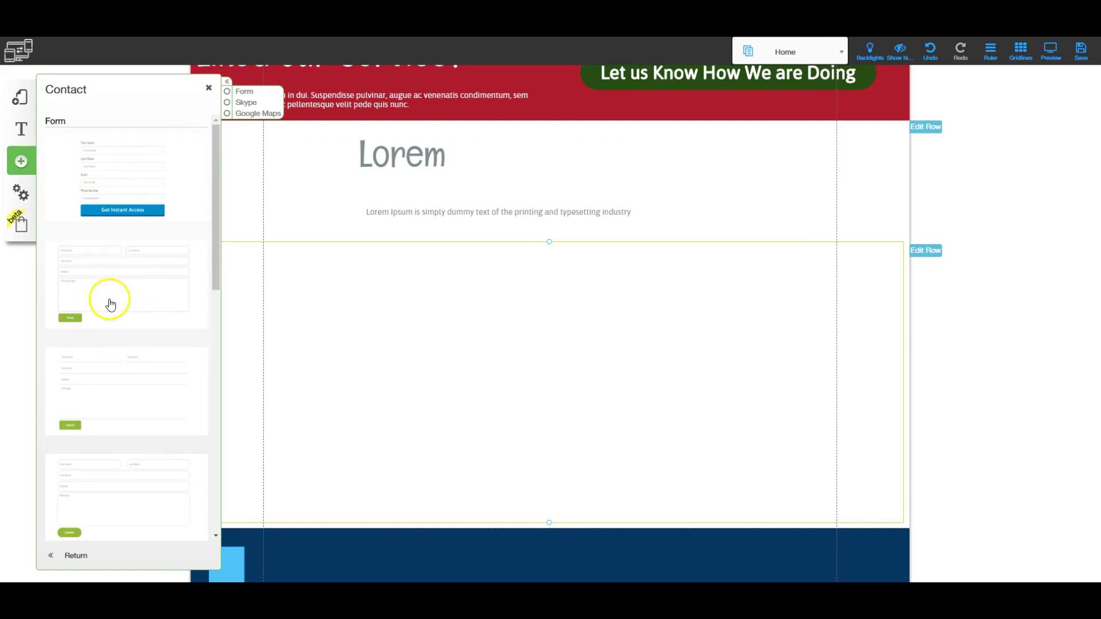
pyautogui.scroll(-4, 111, 414)
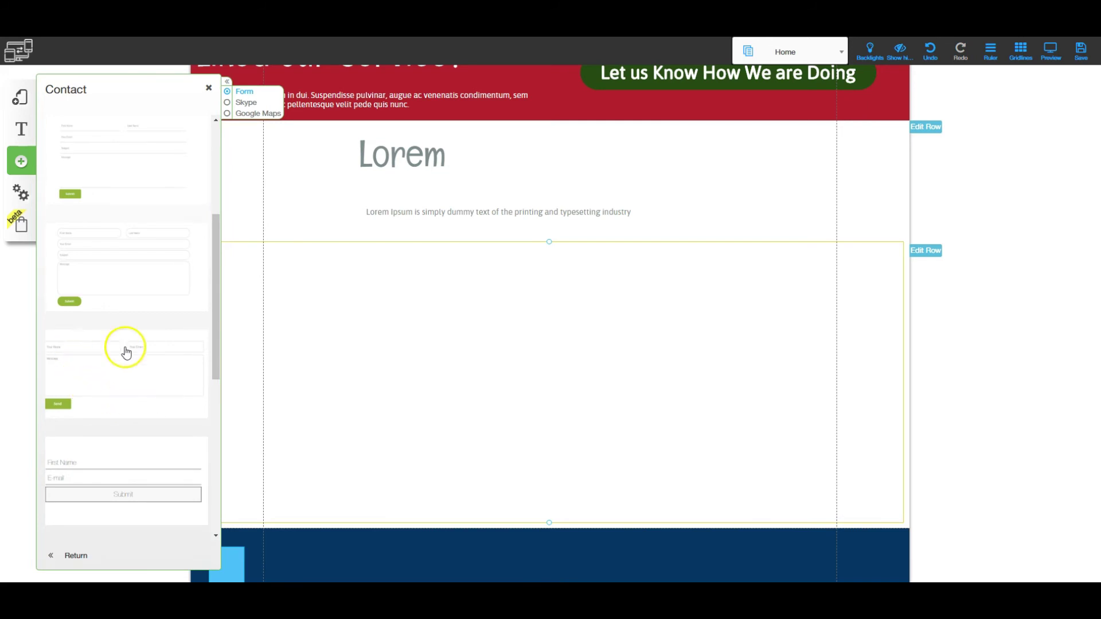
pyautogui.click(101, 371)
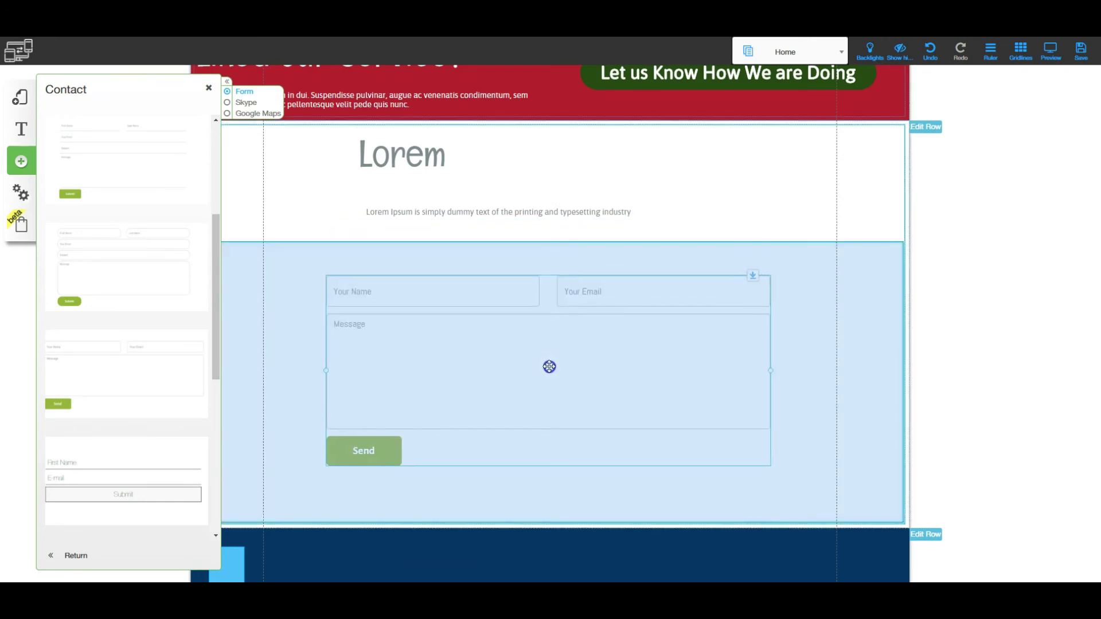
# - Move the contact form up toward the left guide line and widen it to almost reach the right guide line
pyautogui.moveTo(550, 367); pyautogui.dragTo(500, 341)
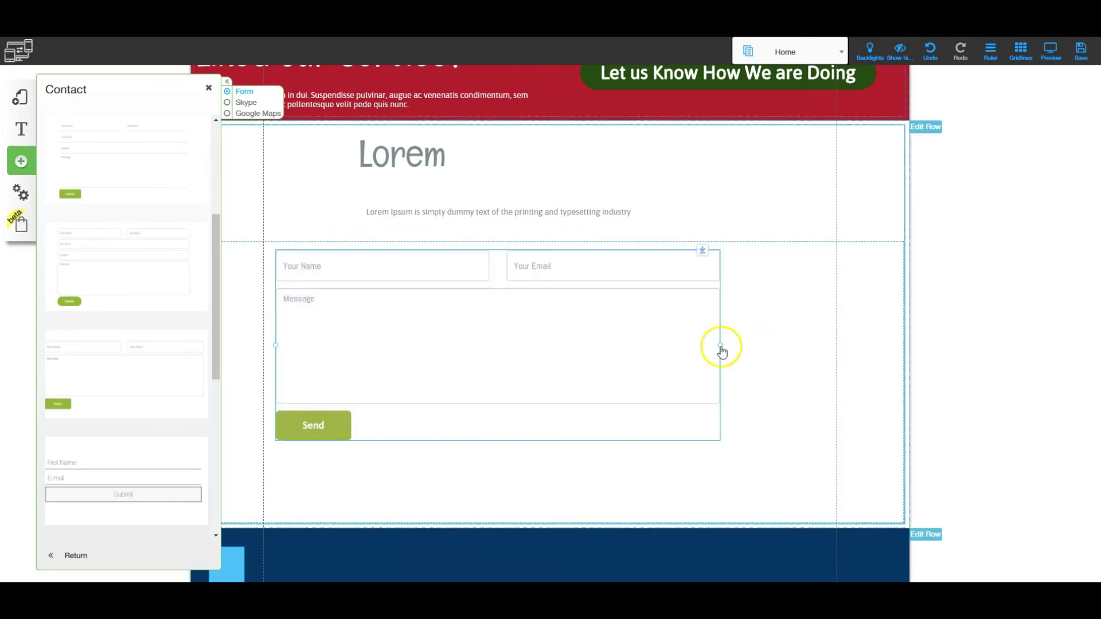
pyautogui.moveTo(726, 343); pyautogui.dragTo(829, 350)
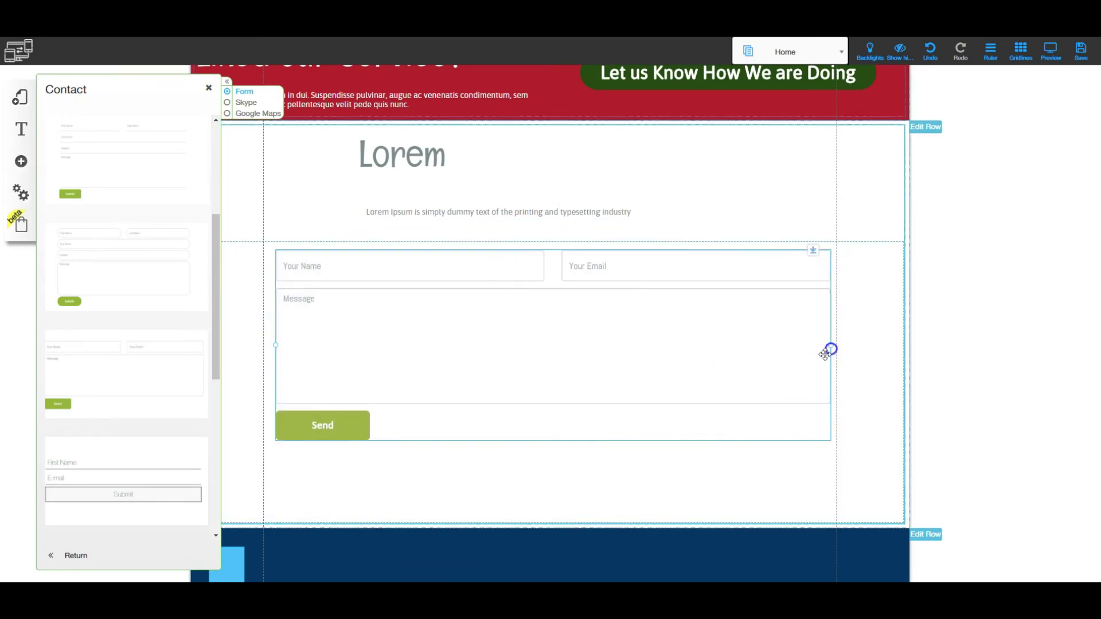
pyautogui.click(563, 431)
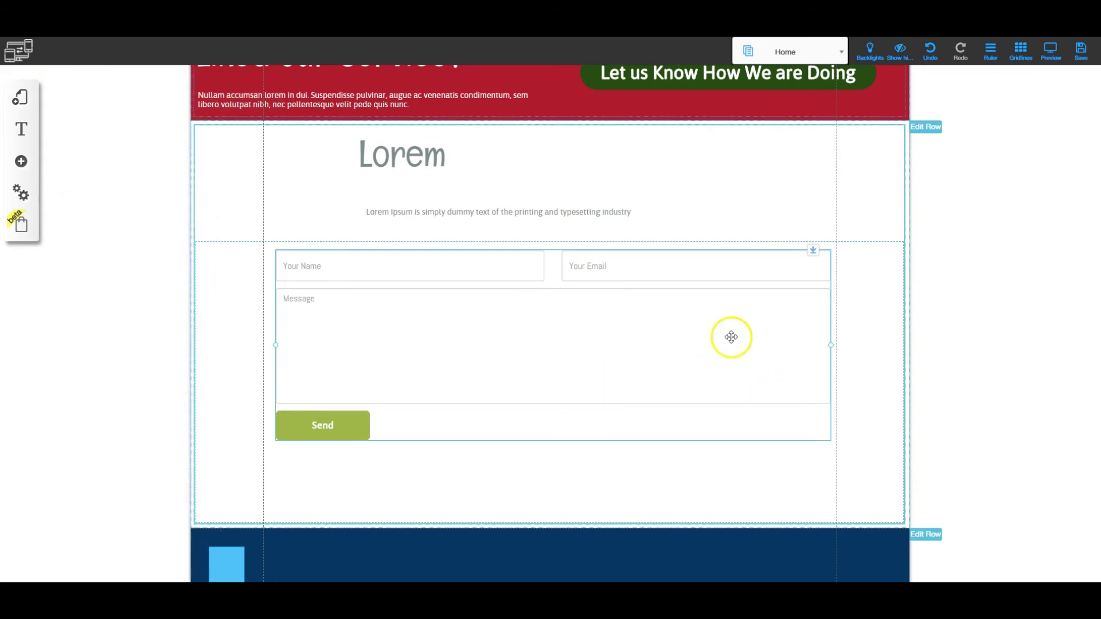
# - Center-align the "Lorem" title text within its text box above the contact form
pyautogui.scroll(1, 573, 378)
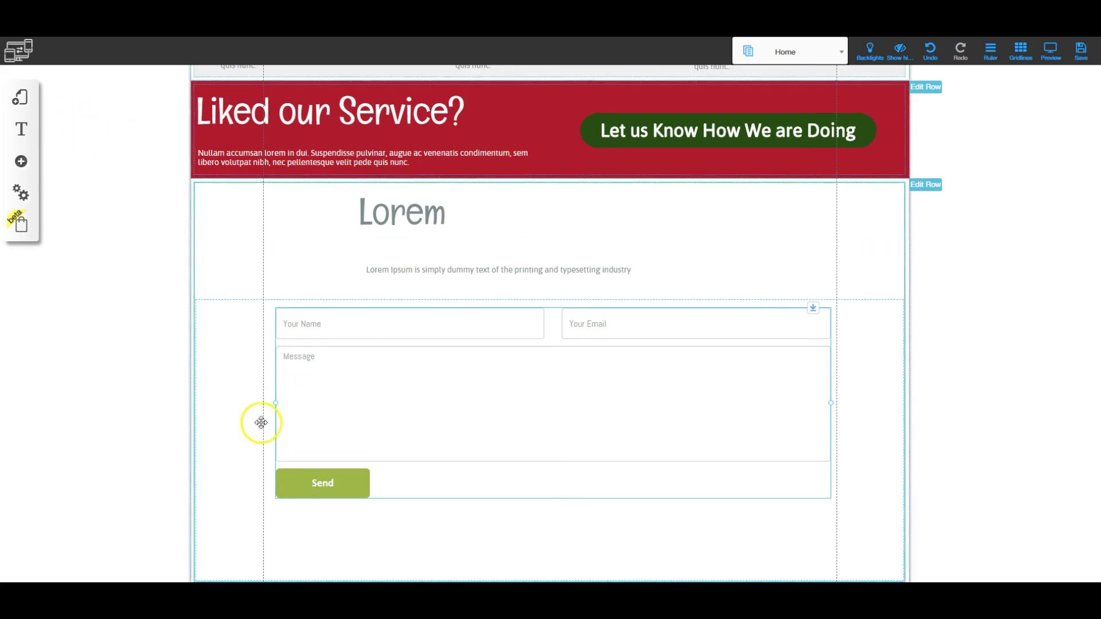
pyautogui.moveTo(429, 216); pyautogui.dragTo(423, 216)
pyautogui.click(466, 215)
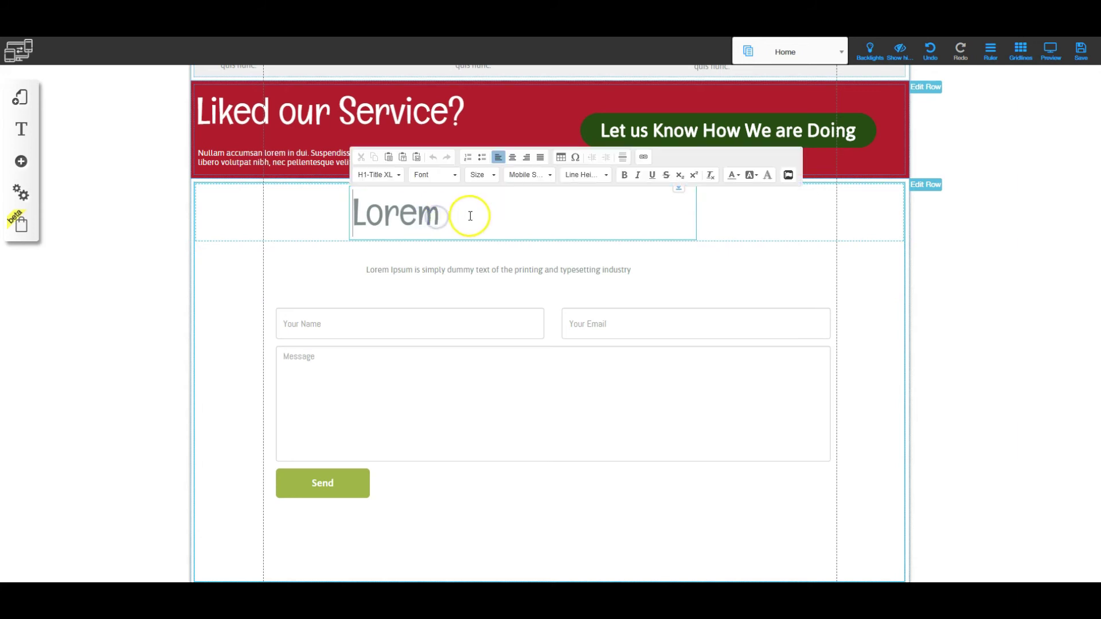
pyautogui.click(513, 157)
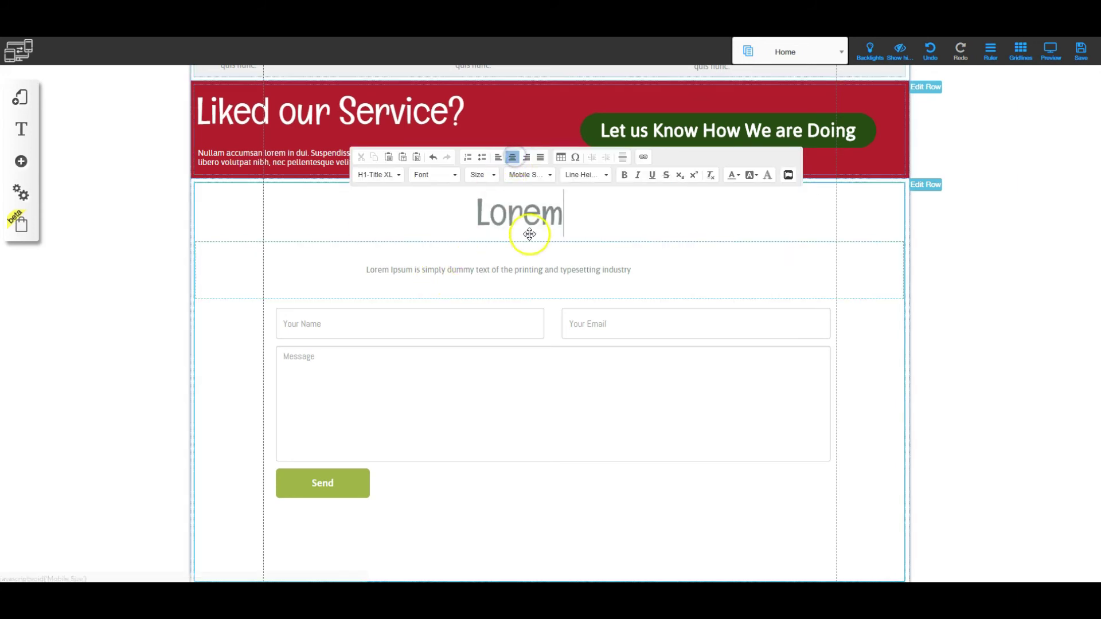
# - Replace the "Lorem" title above the contact form with "Contact Us", copied from the Notepad text
pyautogui.click(258, 440)
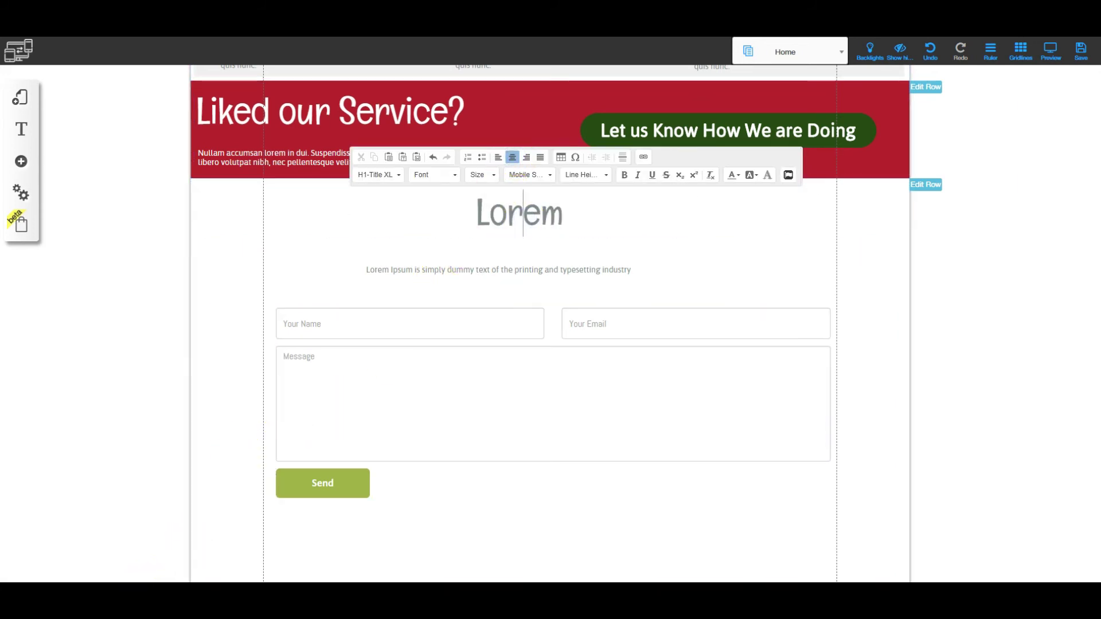
pyautogui.click(127, 539)
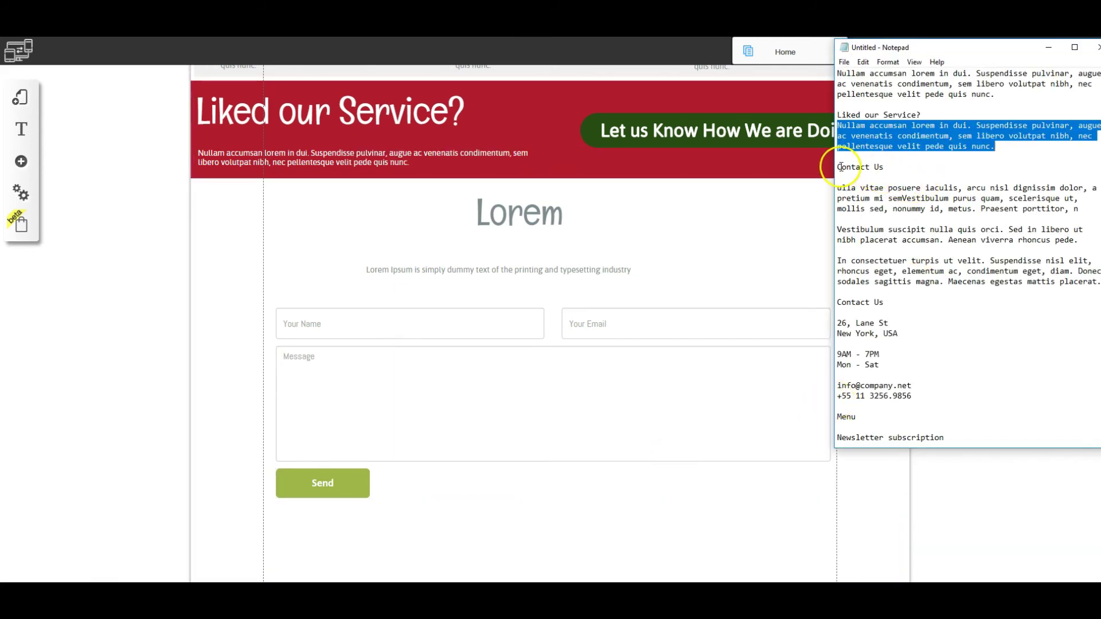
pyautogui.moveTo(839, 165); pyautogui.dragTo(857, 165)
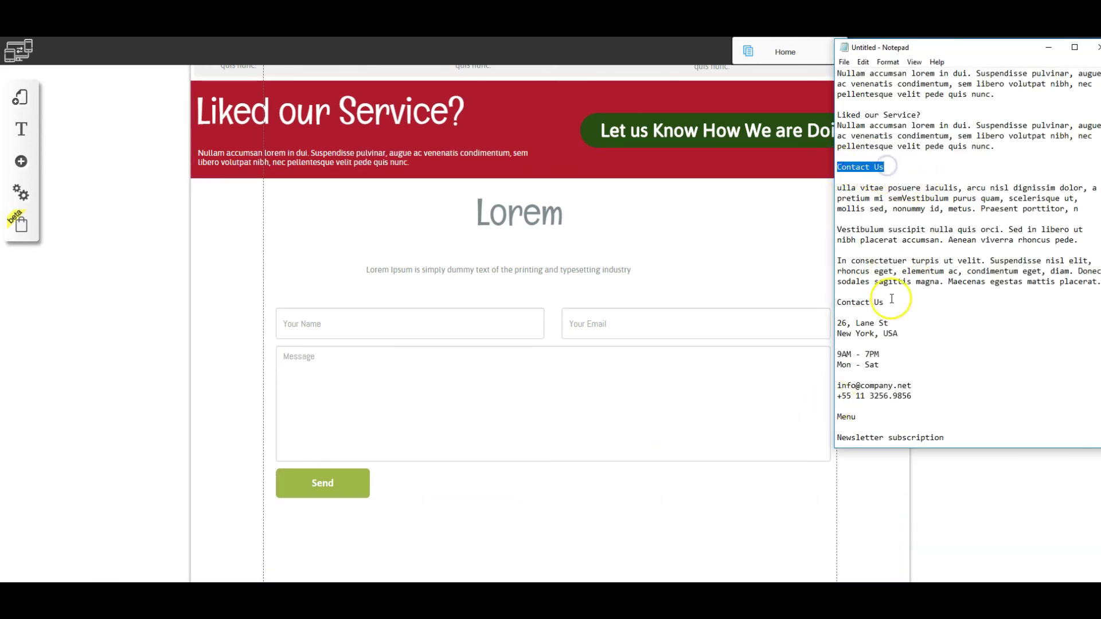
pyautogui.click(514, 212)
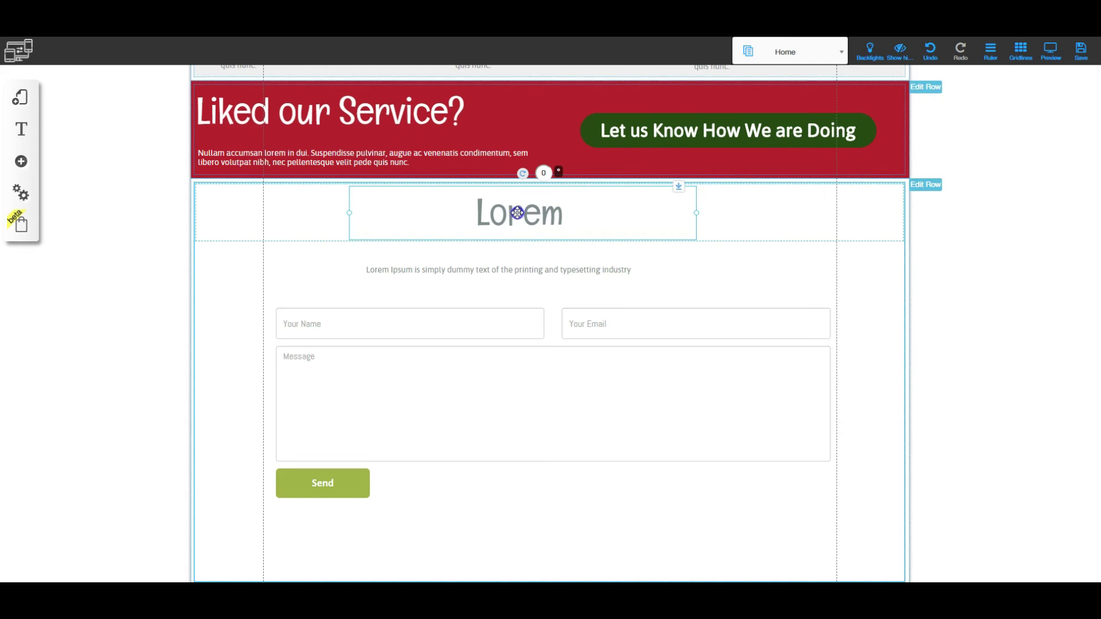
pyautogui.doubleClick(518, 214)
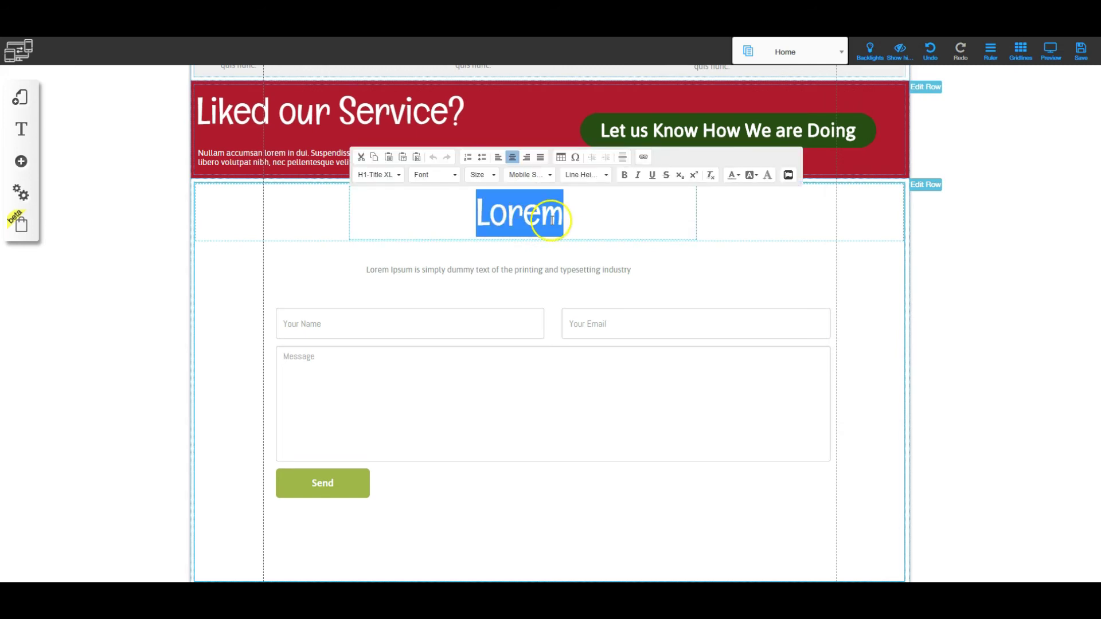
pyautogui.write('Contact Us')
pyautogui.click(421, 307)
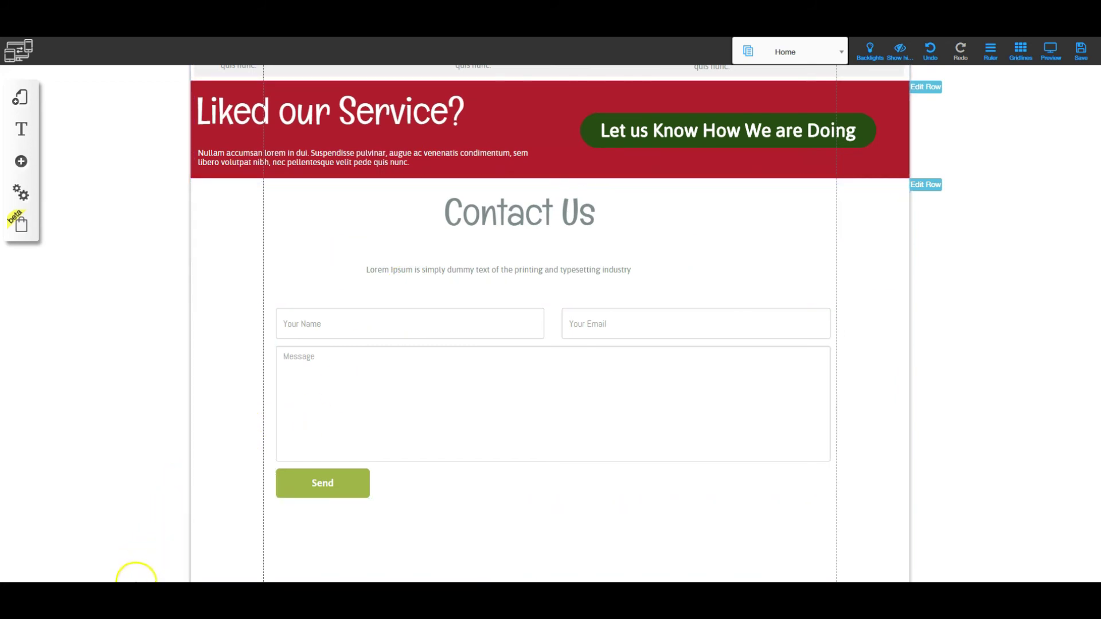
# - Replace the placeholder paragraph under the title with the first two paragraphs under "Contact Us" in the Notepad text
pyautogui.hotkey('alt', 'Tab')
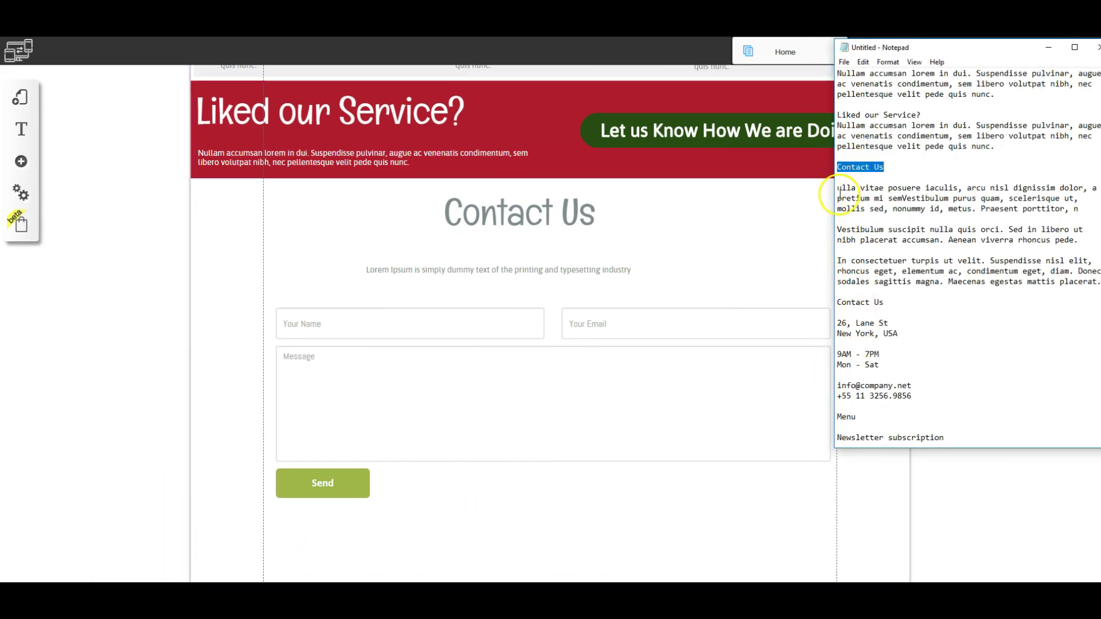
pyautogui.moveTo(839, 188); pyautogui.dragTo(1078, 239)
pyautogui.hotkey('ctrl', 'c')
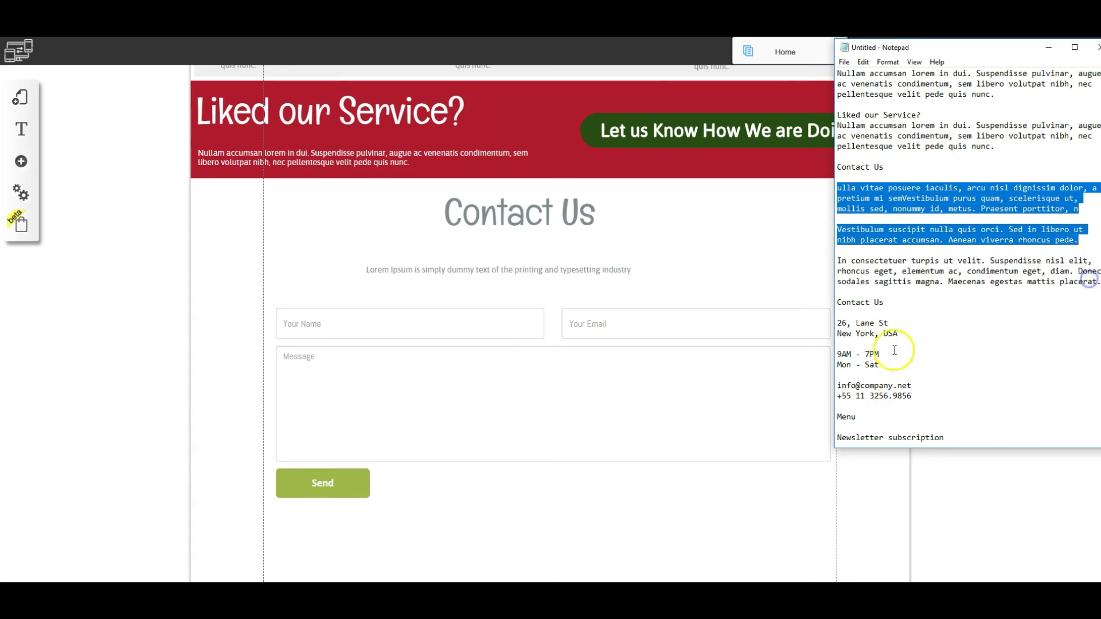
pyautogui.click(496, 268)
pyautogui.click(498, 270)
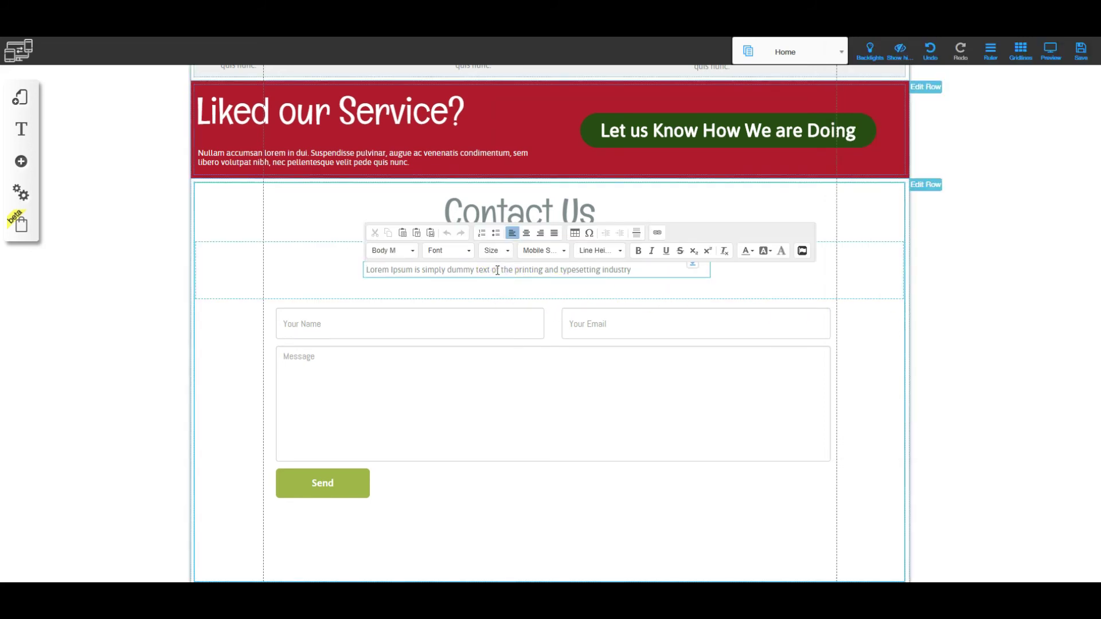
pyautogui.tripleClick(498, 270)
pyautogui.hotkey('ctrl', 'v')
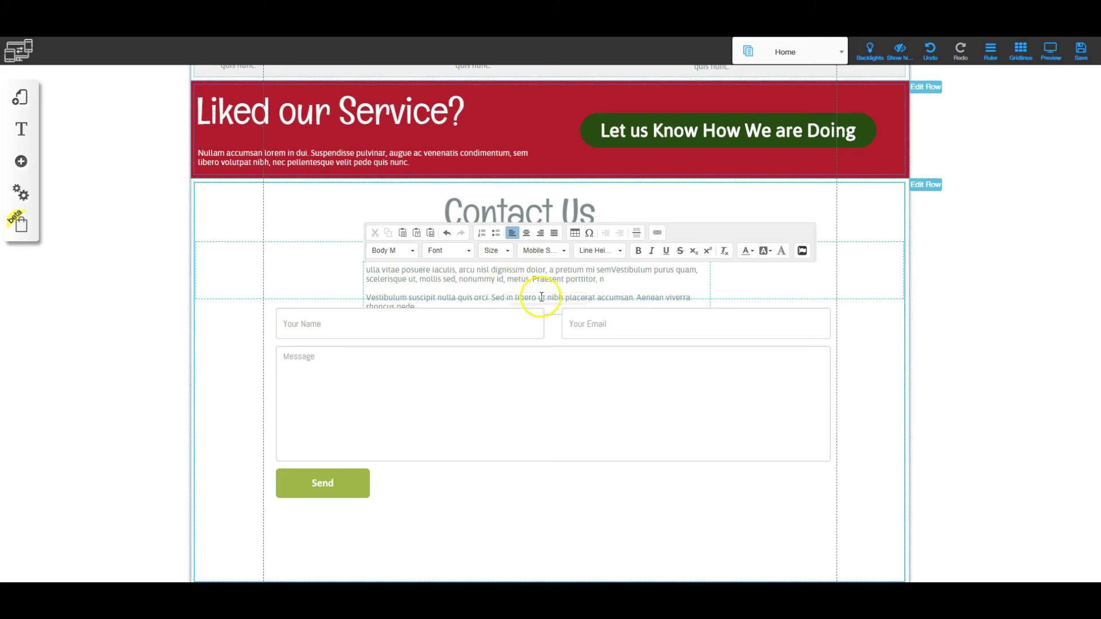
# - Join the two pasted paragraphs into one by removing the line breaks before "Vestibulum suscipit"
pyautogui.click(612, 277)
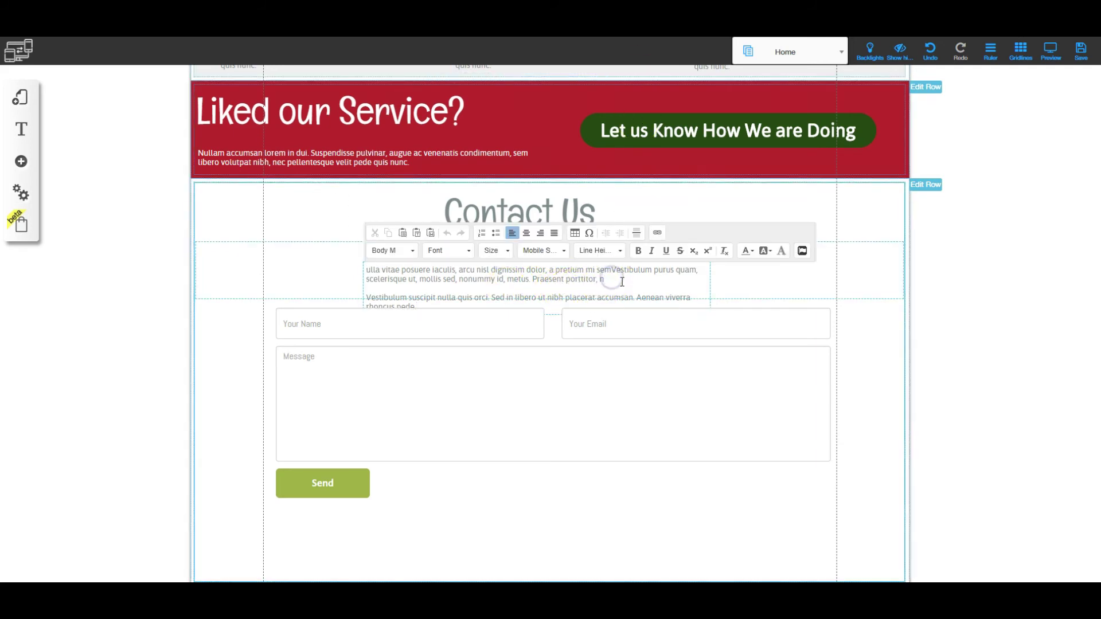
pyautogui.press('Delete')
pyautogui.press('Delete')
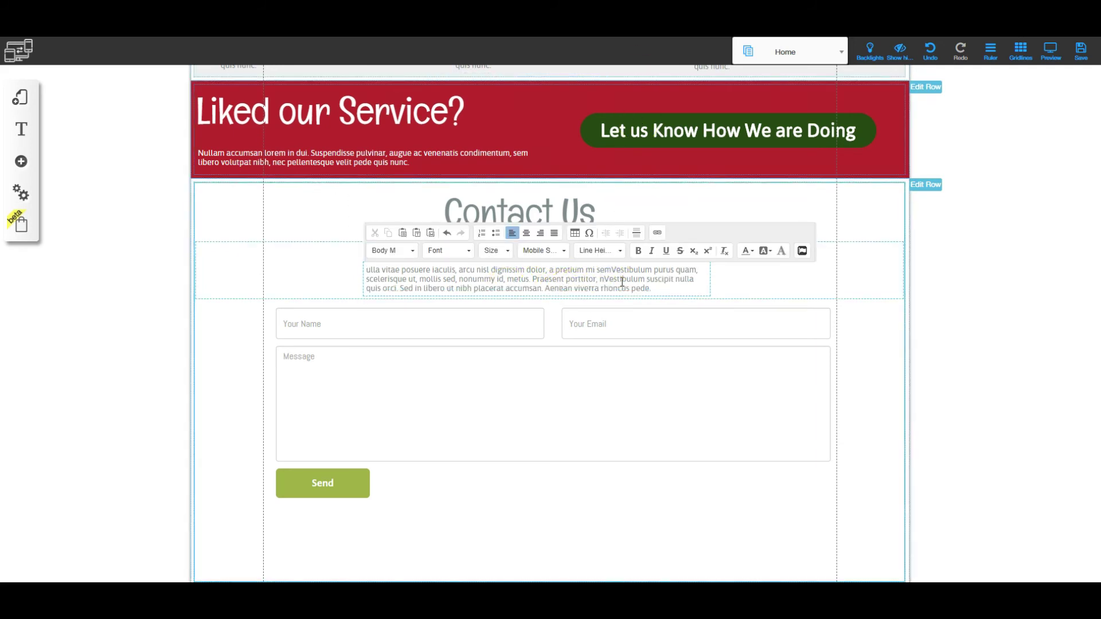
pyautogui.click(663, 263)
# - Widen the paragraph's text box to nearly span both guide lines and move it up in its grid
pyautogui.click(351, 280)
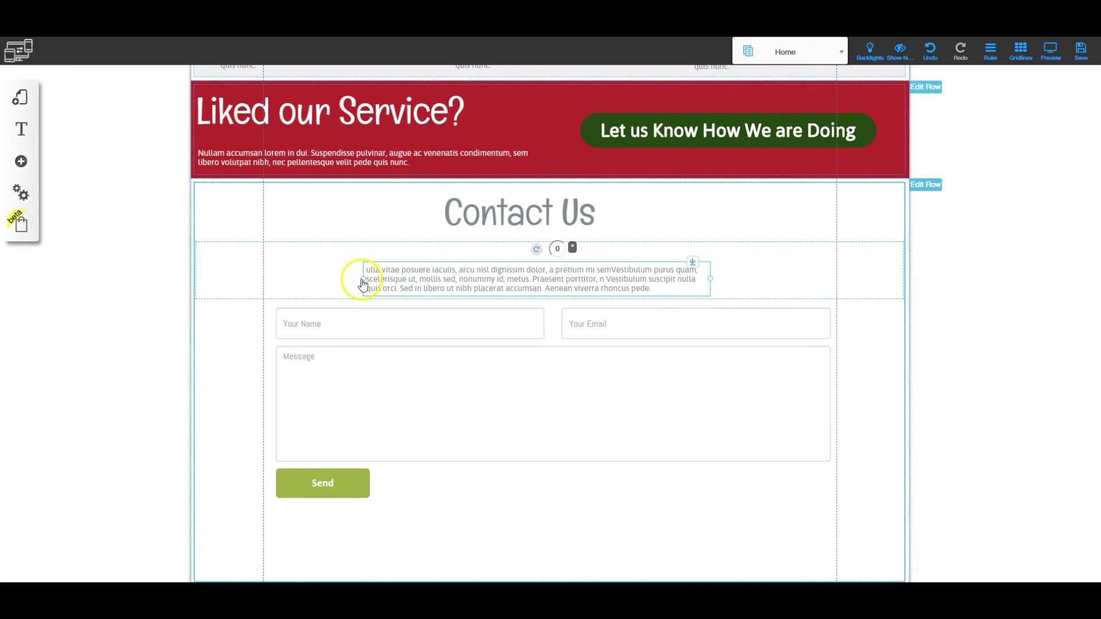
pyautogui.moveTo(358, 280); pyautogui.dragTo(273, 266)
pyautogui.click(535, 264)
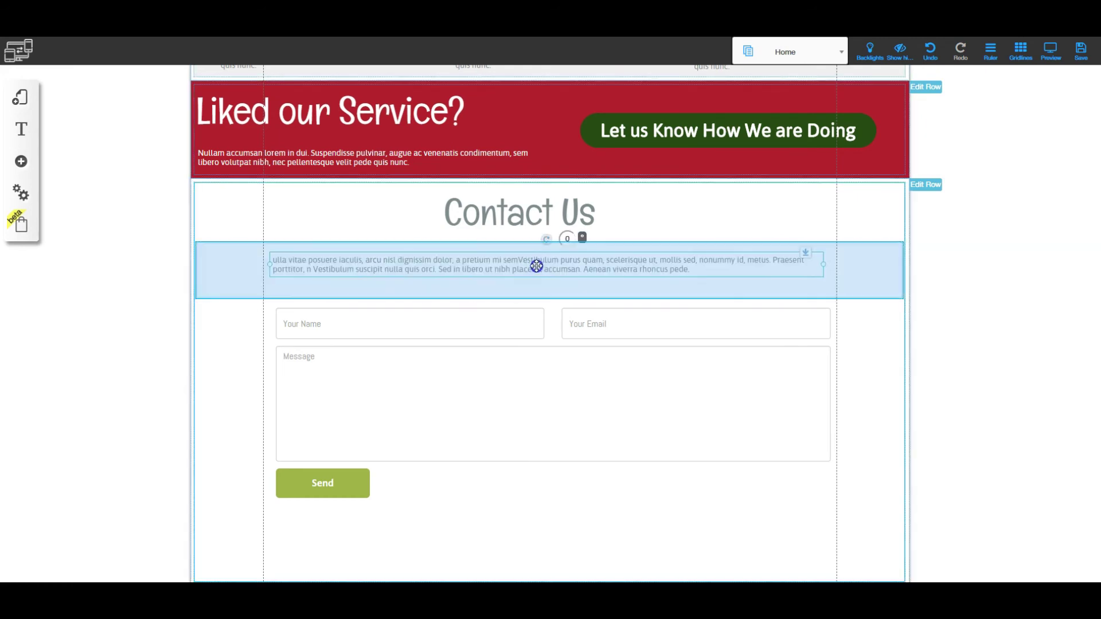
# - Shift the "Contact Us" title toward the row's center and shorten the paragraph's grid to just below its text
pyautogui.click(559, 228)
pyautogui.moveTo(546, 220); pyautogui.dragTo(551, 212)
pyautogui.moveTo(545, 260)
pyautogui.mouseDown()
pyautogui.moveTo(558, 261)
pyautogui.moveTo(551, 280)
pyautogui.mouseUp()
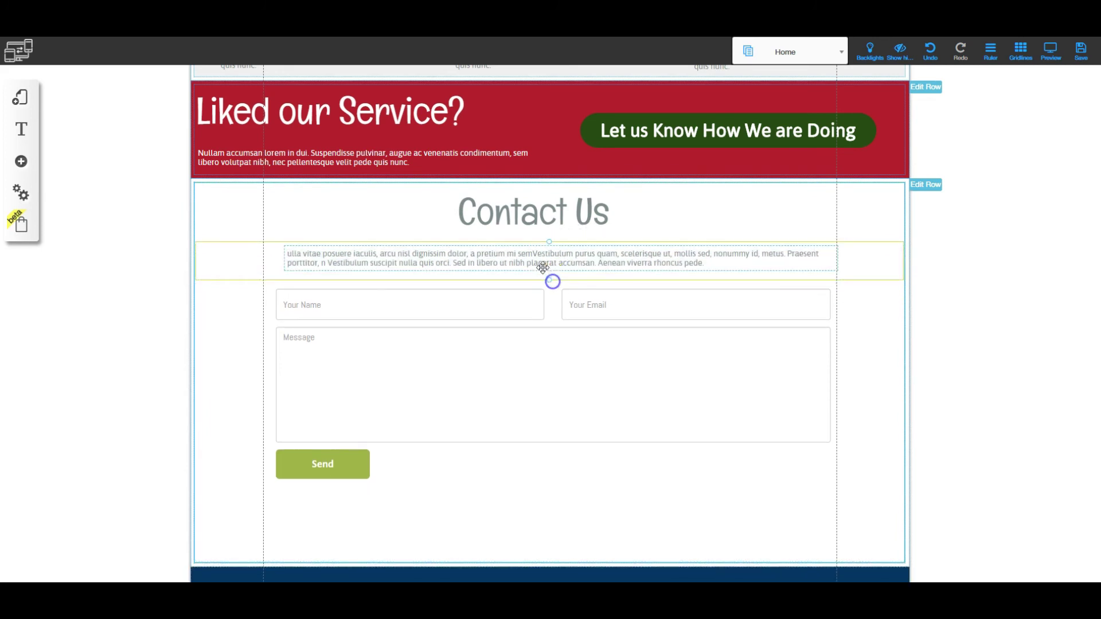
# - Center the paragraph element in its grid and center-align its text
pyautogui.click(543, 264)
pyautogui.click(531, 322)
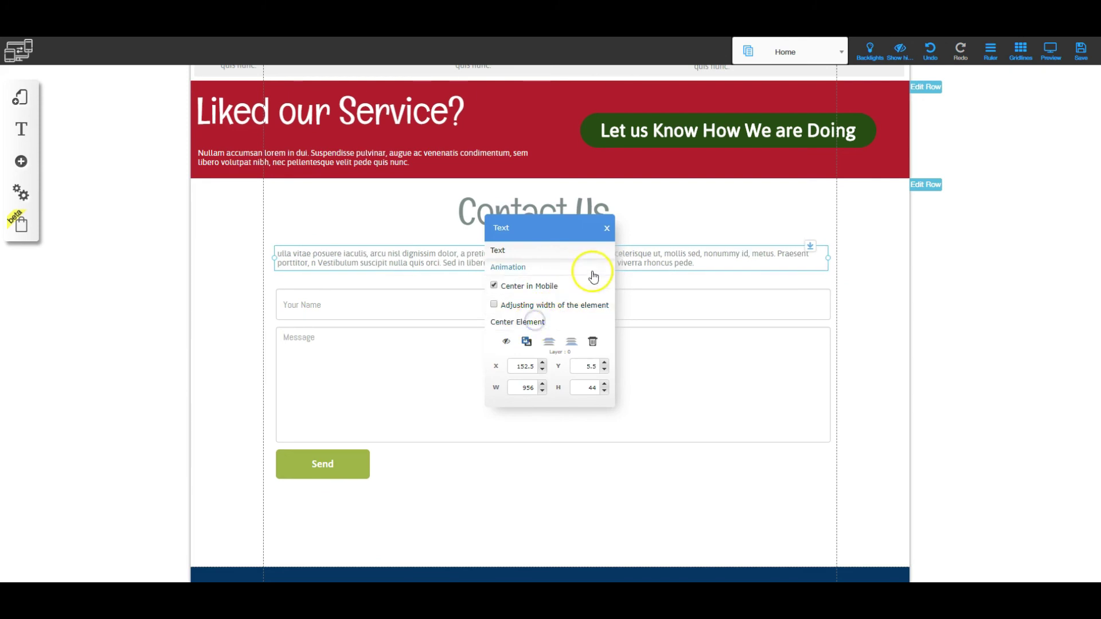
pyautogui.click(608, 226)
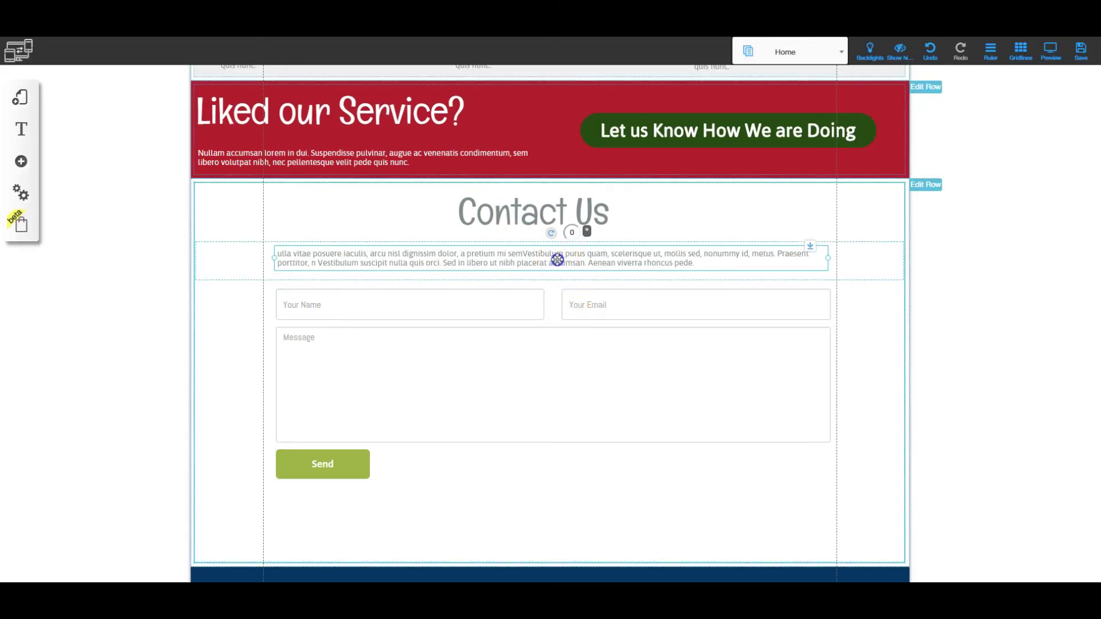
pyautogui.doubleClick(558, 260)
pyautogui.click(515, 244)
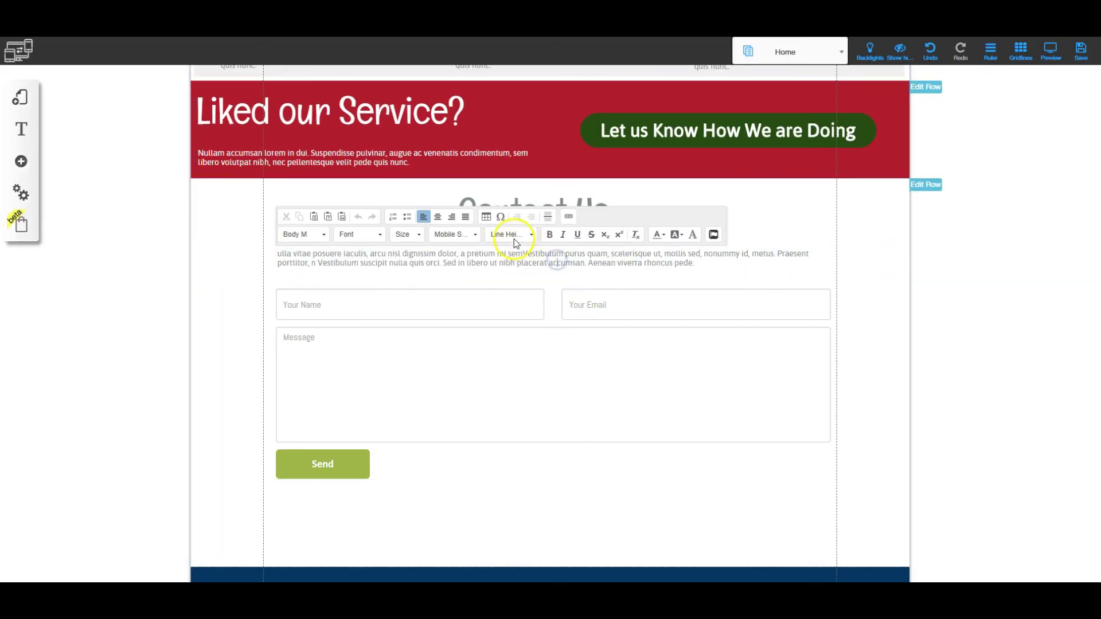
pyautogui.click(437, 217)
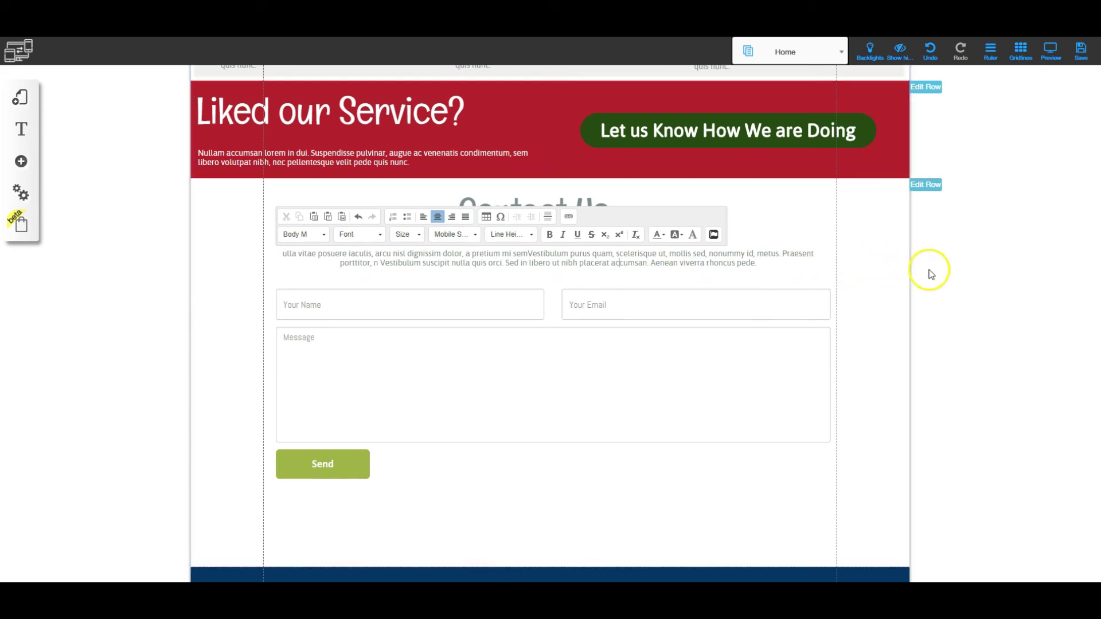
# - Move the contact form up slightly so it sits closer to the paragraph
pyautogui.click(536, 357)
pyautogui.click(536, 367)
pyautogui.moveTo(535, 367); pyautogui.dragTo(536, 356)
# - Shorten the contact form's grid to end just below the Send button and save the page
pyautogui.scroll(-1, 538, 512)
pyautogui.click(552, 508)
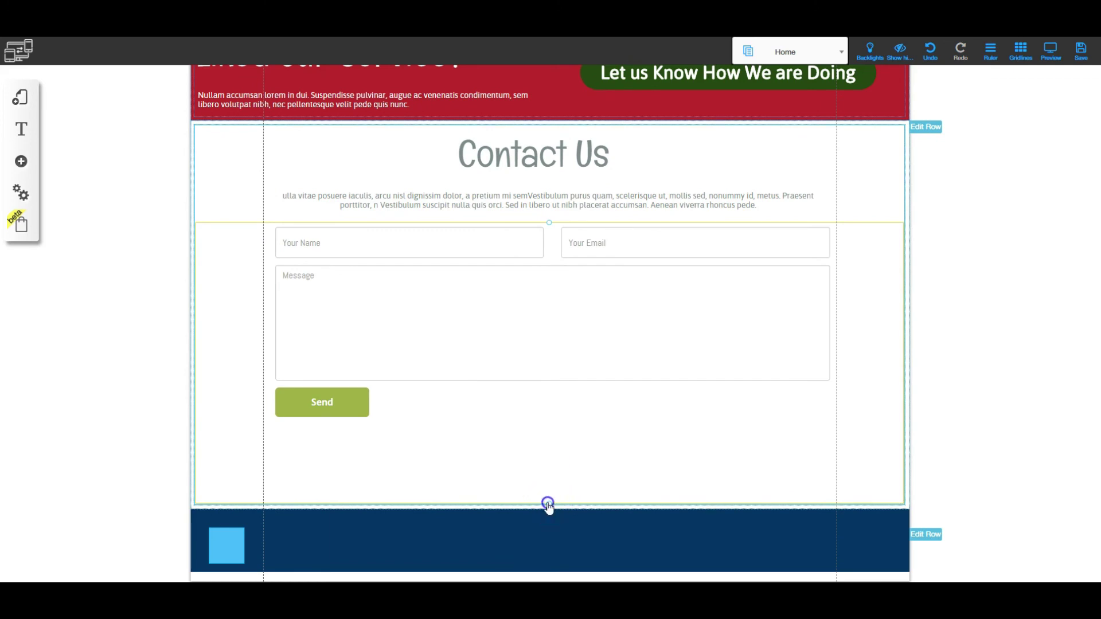
pyautogui.moveTo(548, 505); pyautogui.dragTo(549, 462)
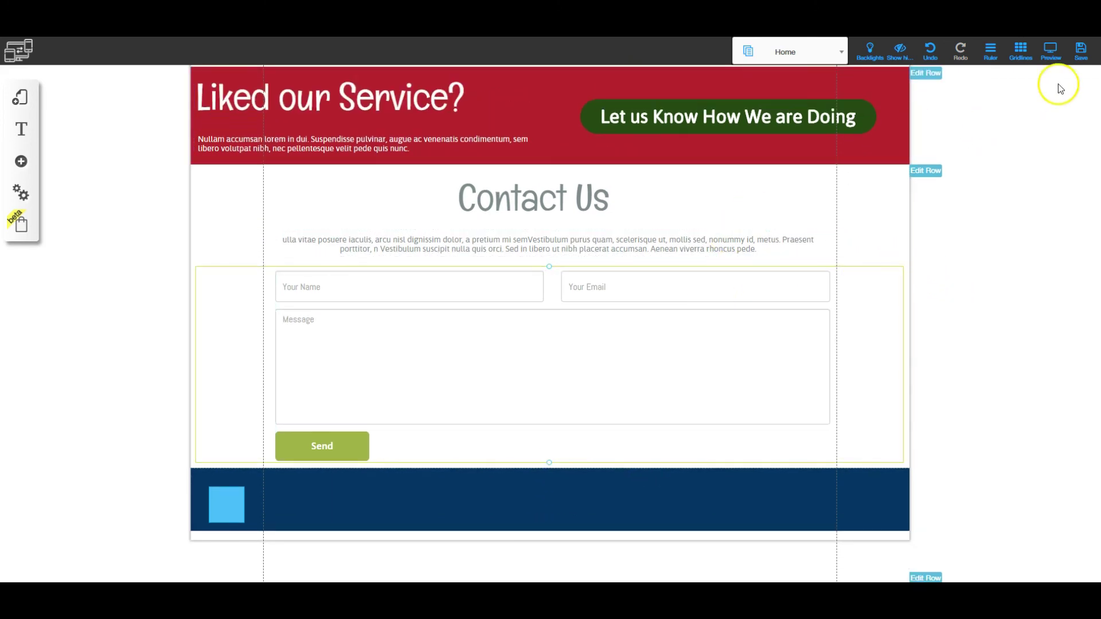
pyautogui.click(1081, 49)
pyautogui.click(704, 431)
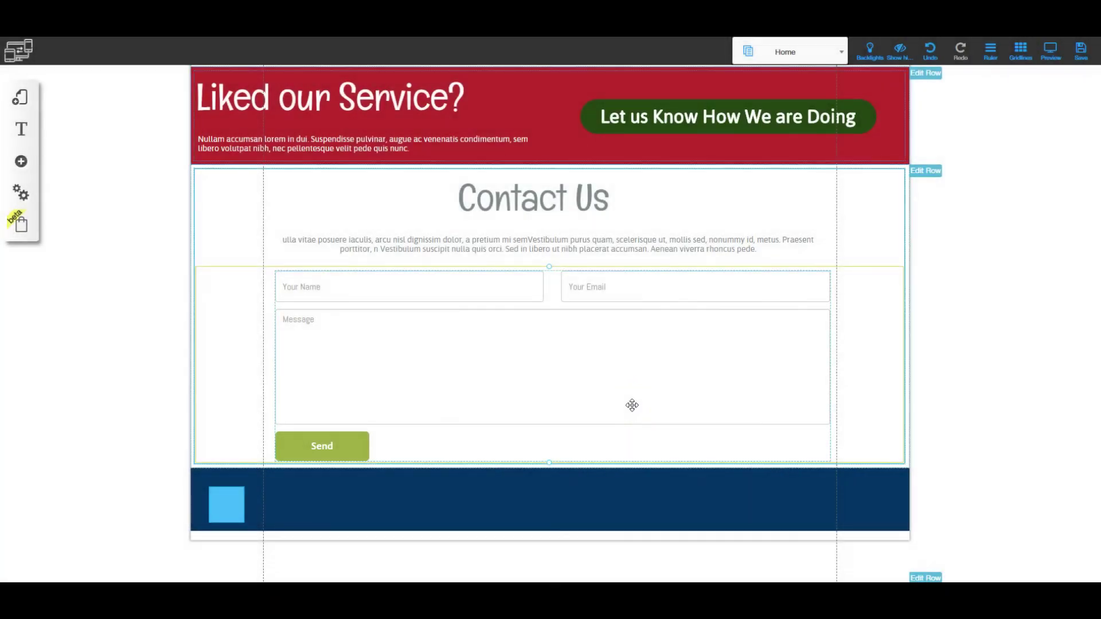
# - Switch to the Builderall dashboard and open the list of sites made with the Drag n Drop Responsive Builder
pyautogui.click(140, 100)
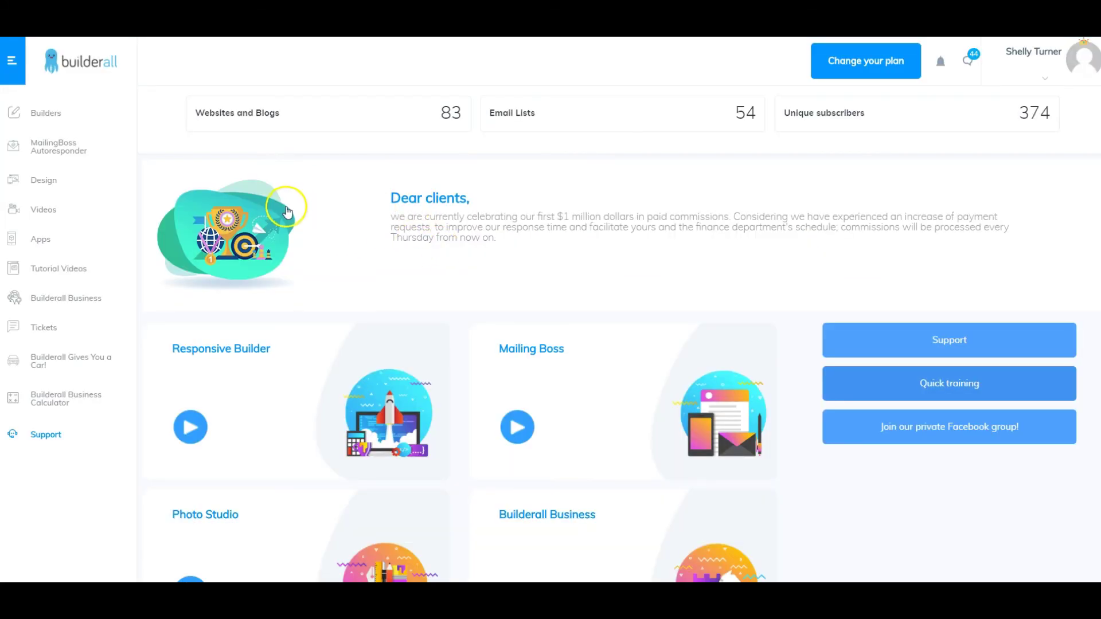
pyautogui.click(56, 113)
pyautogui.click(62, 153)
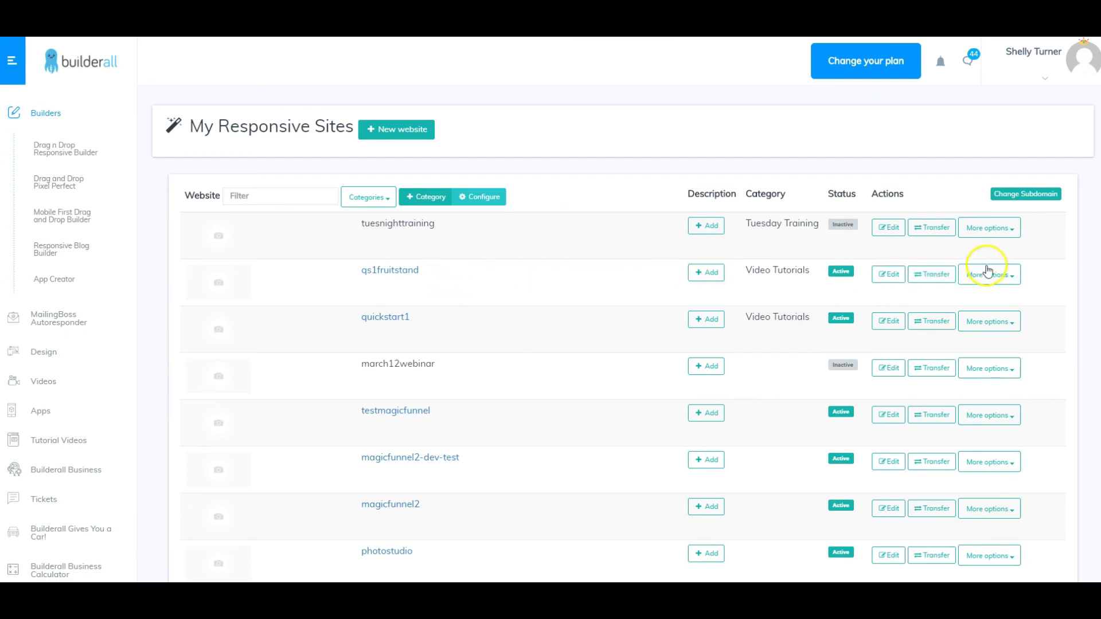
# - Look at the additional options for the qs1fruitstand site, including its publishing option
pyautogui.click(1012, 276)
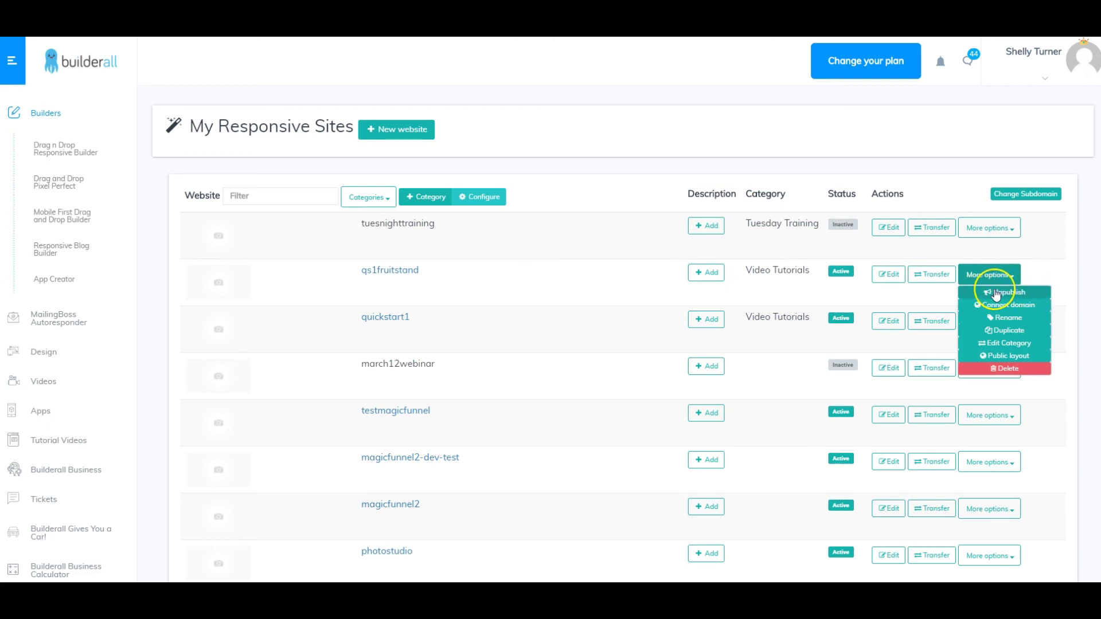
pyautogui.click(996, 292)
pyautogui.moveTo(1000, 292); pyautogui.dragTo(595, 270)
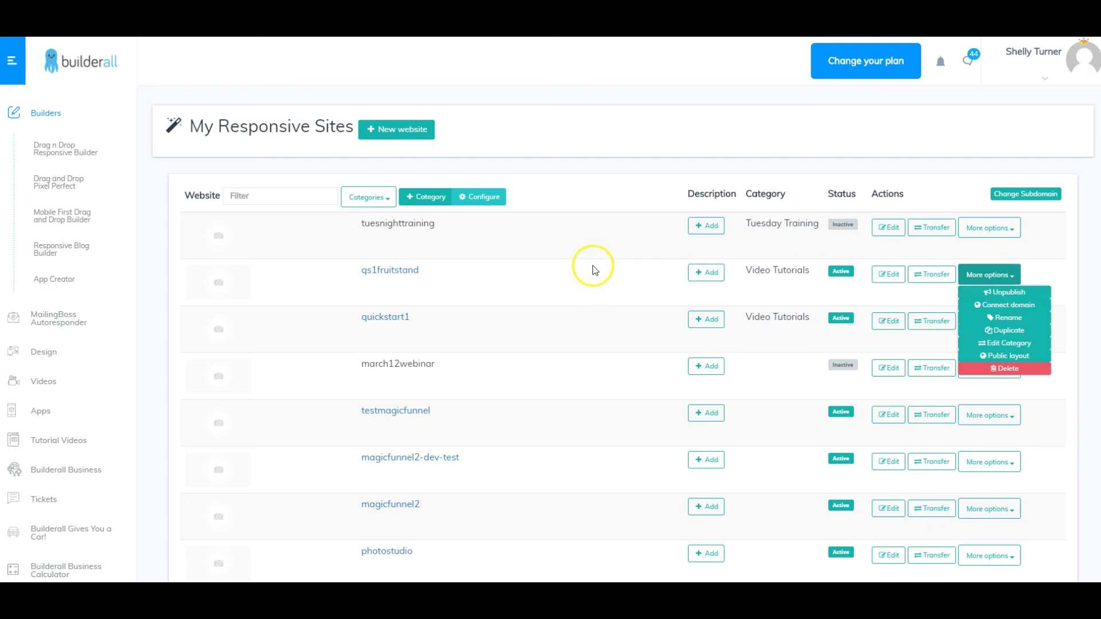
# - Open the live qs1fruitstand site and look through the home page down to the Contact Us form
pyautogui.click(486, 270)
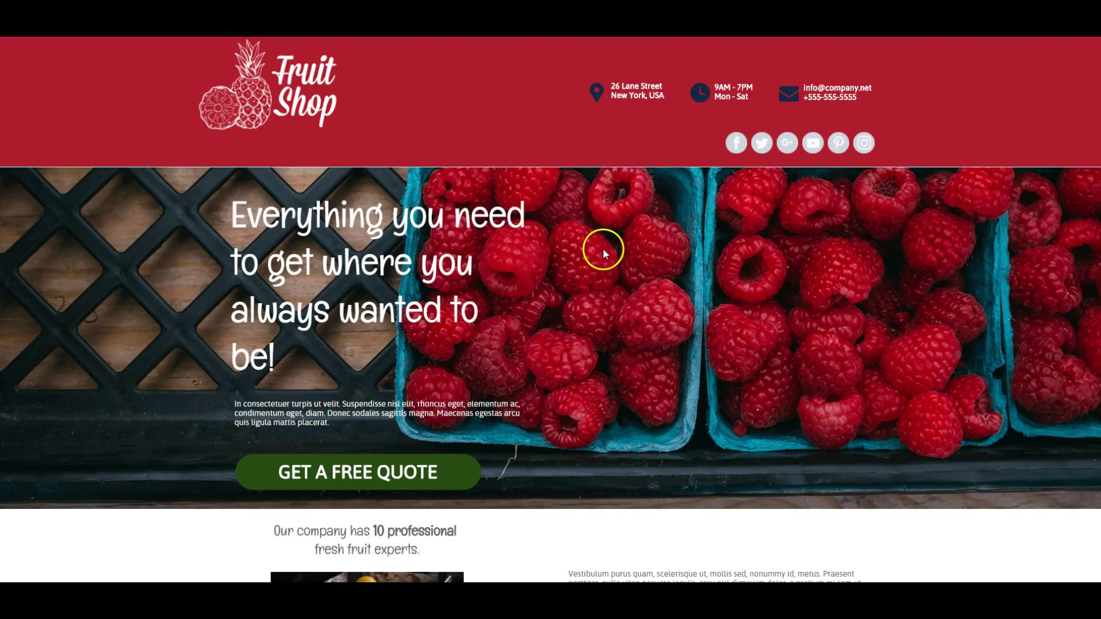
pyautogui.scroll(-9, 627, 249)
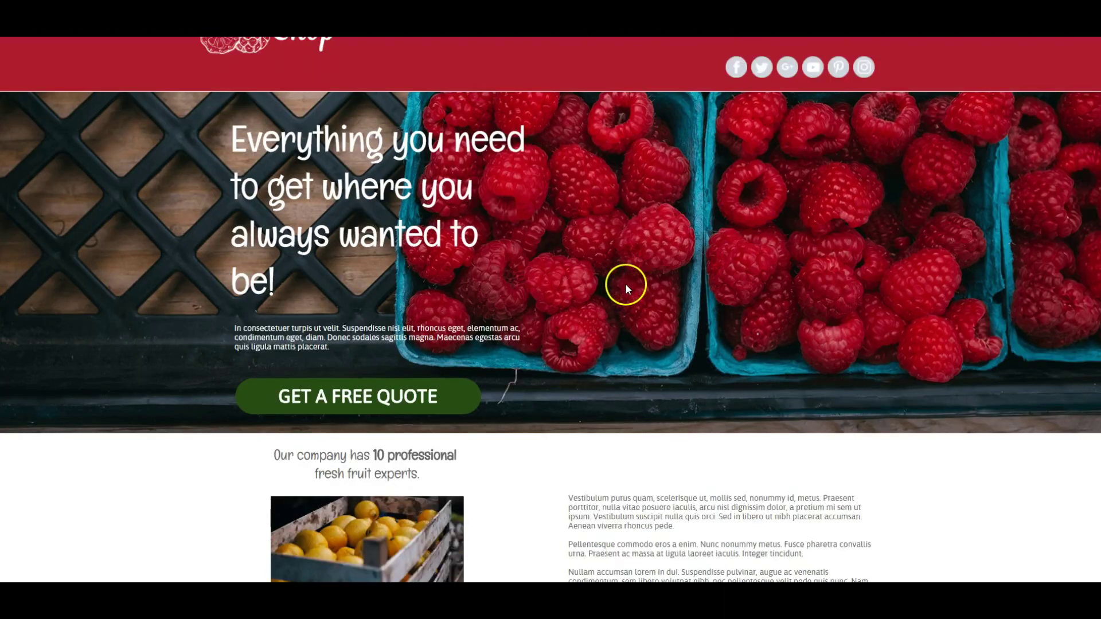
pyautogui.scroll(-12, 635, 311)
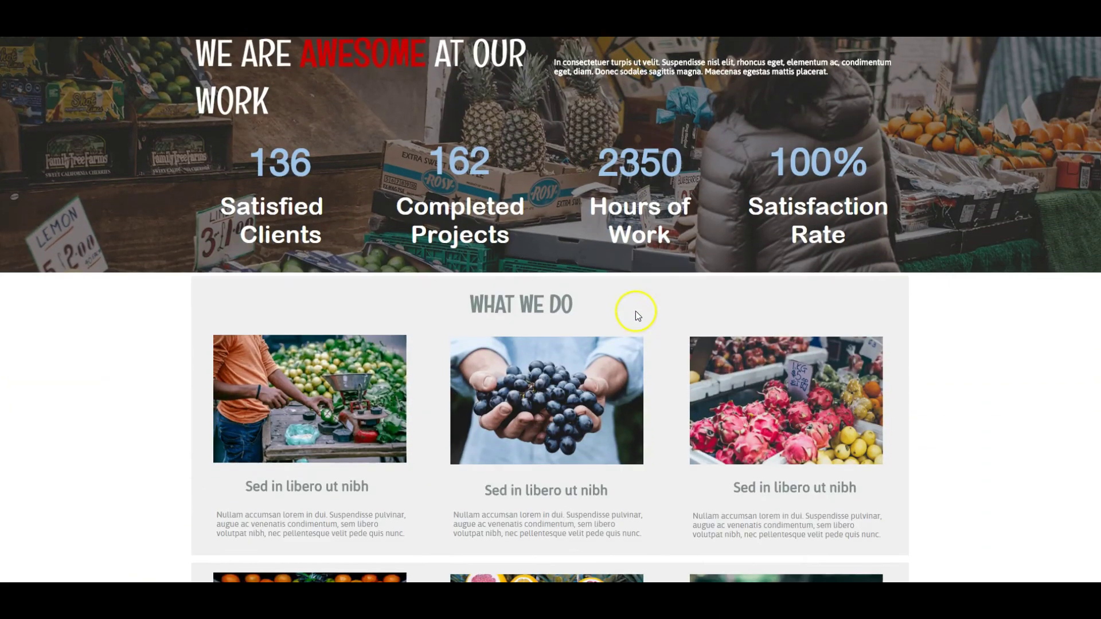
pyautogui.scroll(-5, 636, 316)
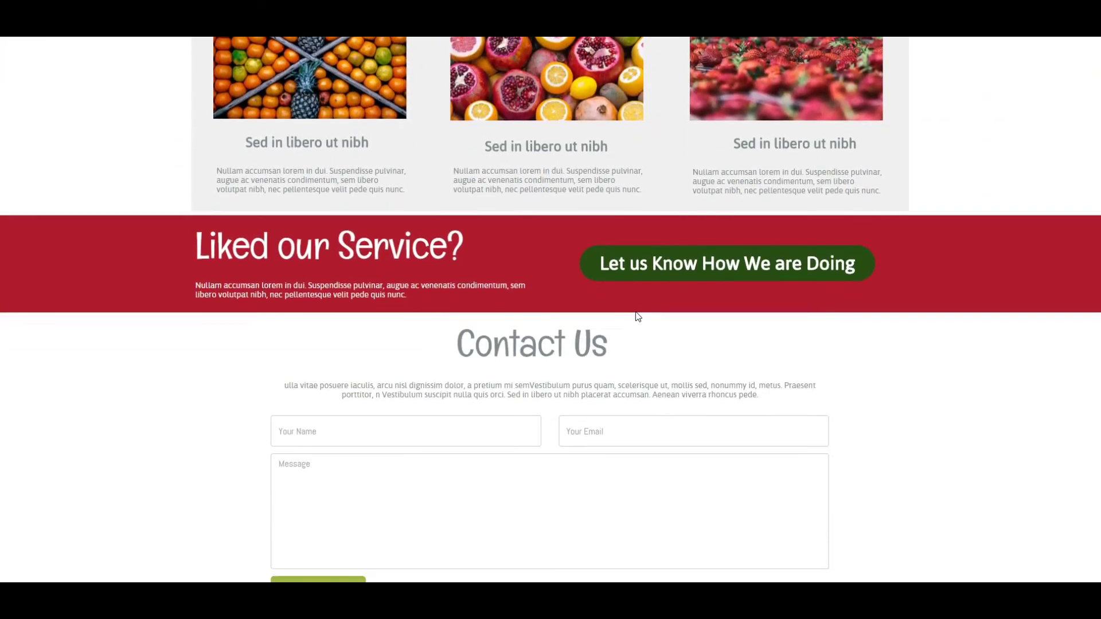